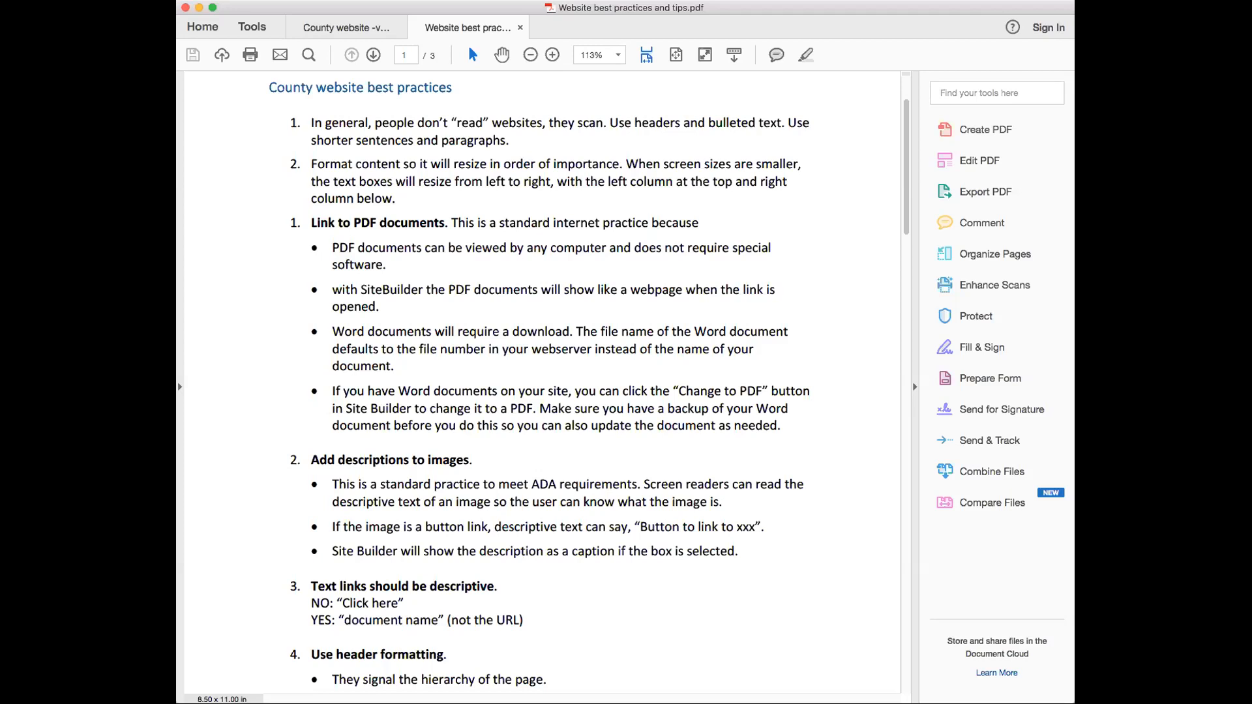
# Switch to Chrome and review the Indian Valley 4-H Club page linked from the General Clubs list
pyautogui.press('super+Tab')
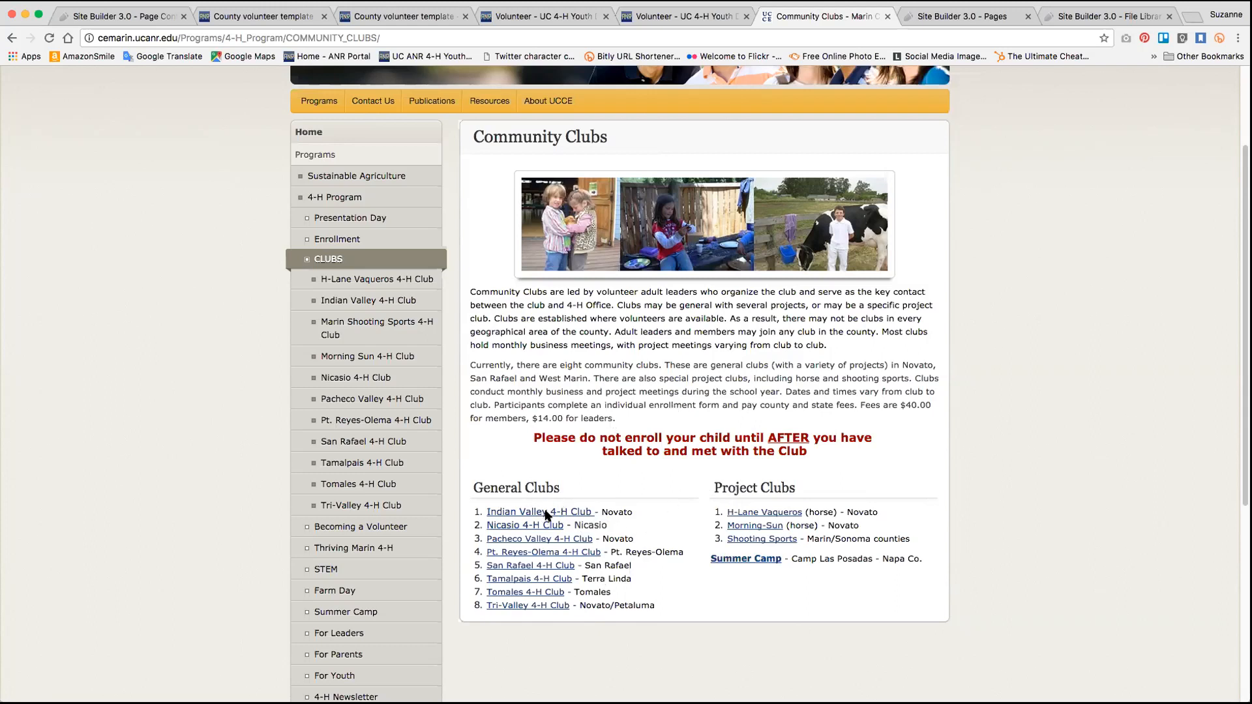
pyautogui.click(564, 511)
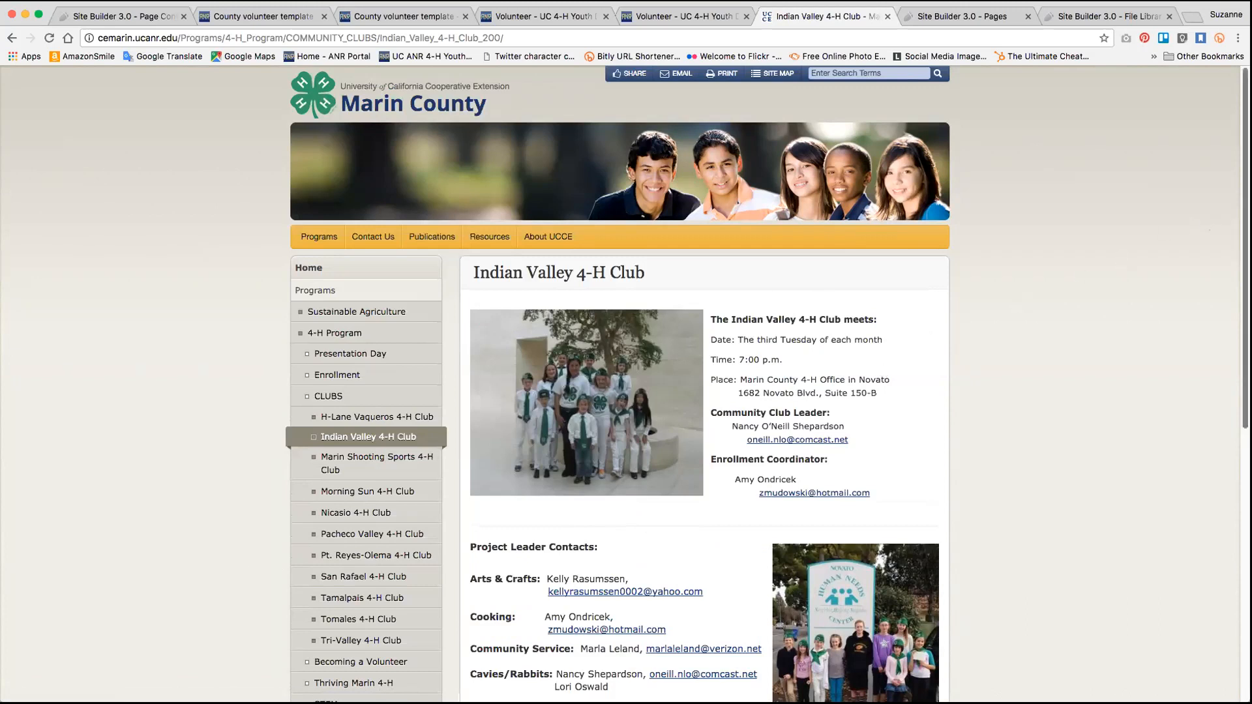
pyautogui.scroll(-5, 941, 273)
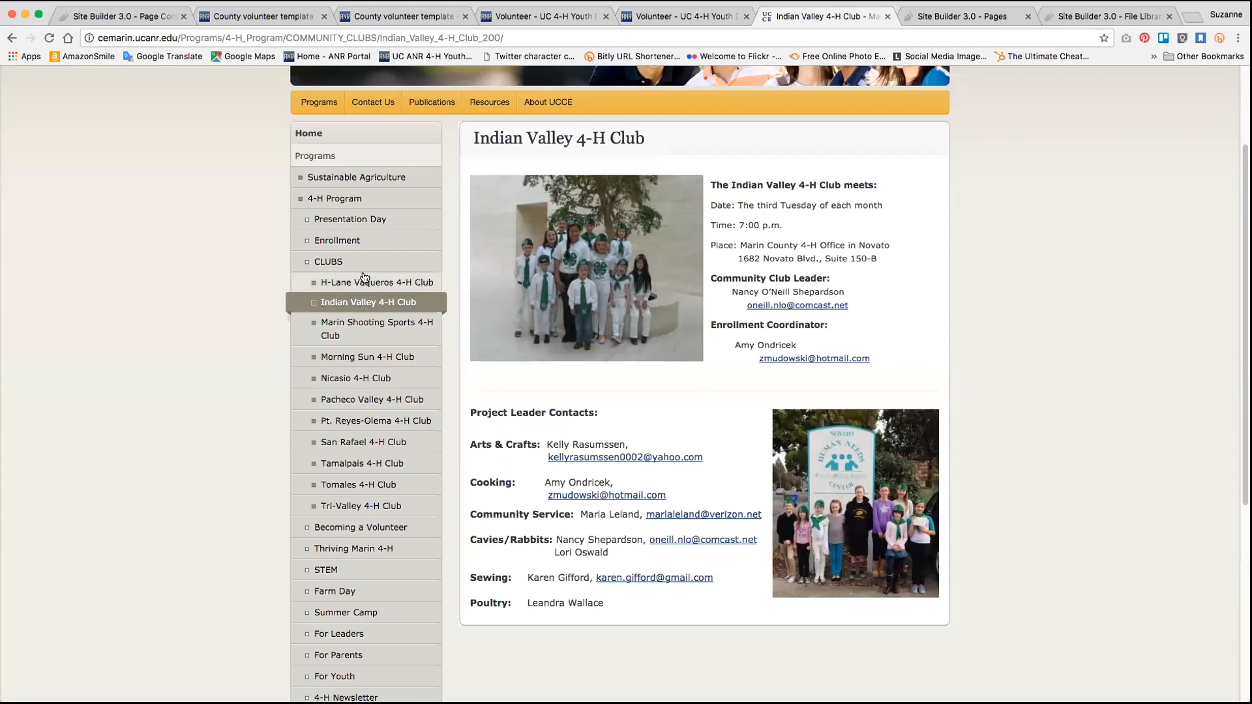
# Return to the Community Clubs page, review its club lists, and switch back to the best practices PDF in Acrobat
pyautogui.click(336, 268)
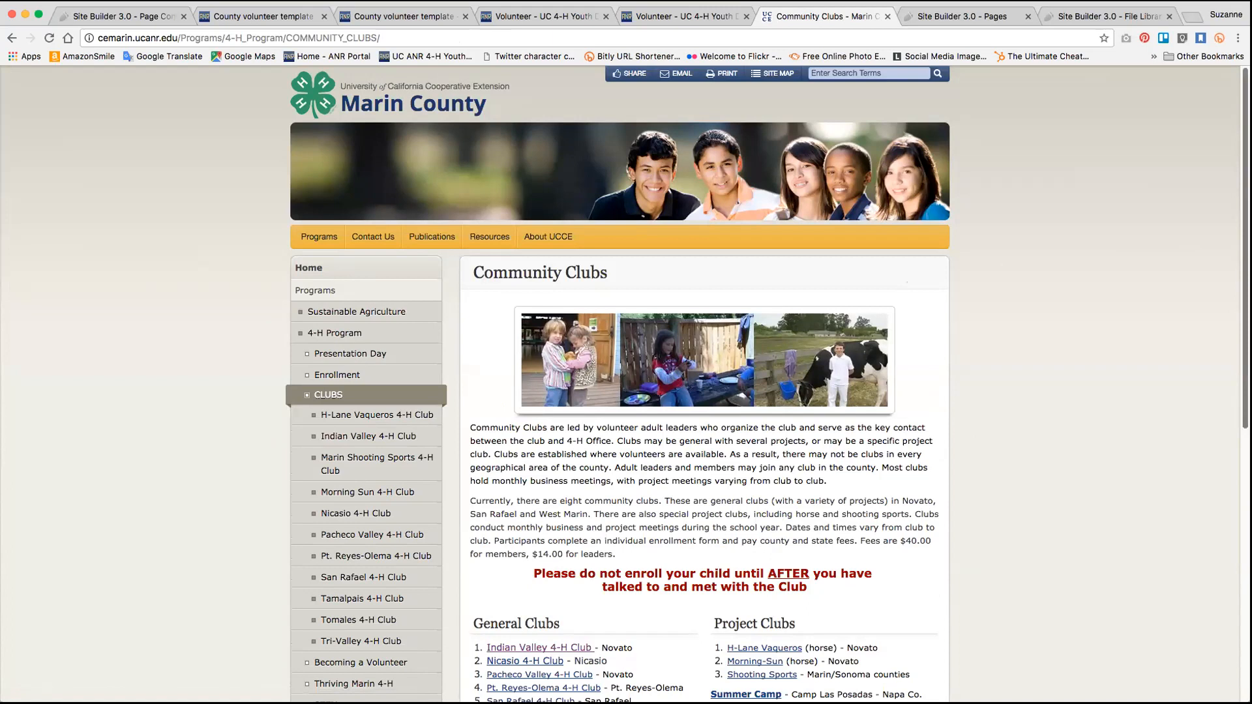
pyautogui.scroll(-4, 401, 261)
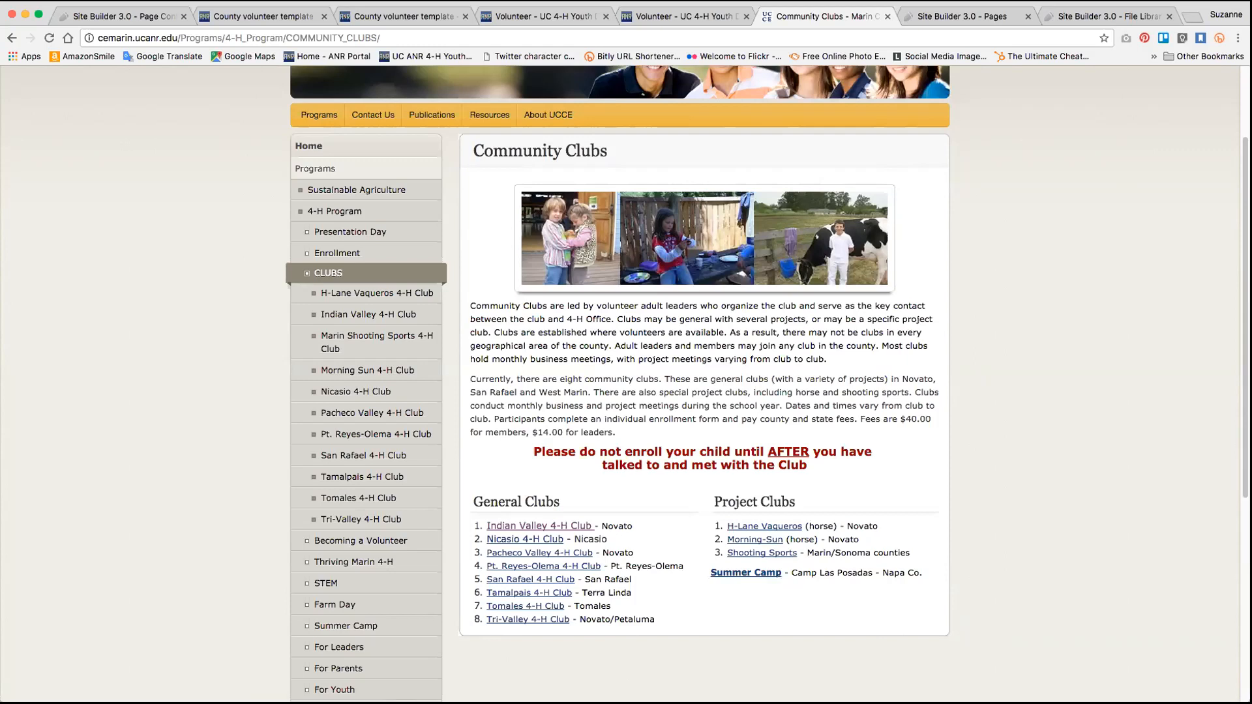
pyautogui.click(841, 698)
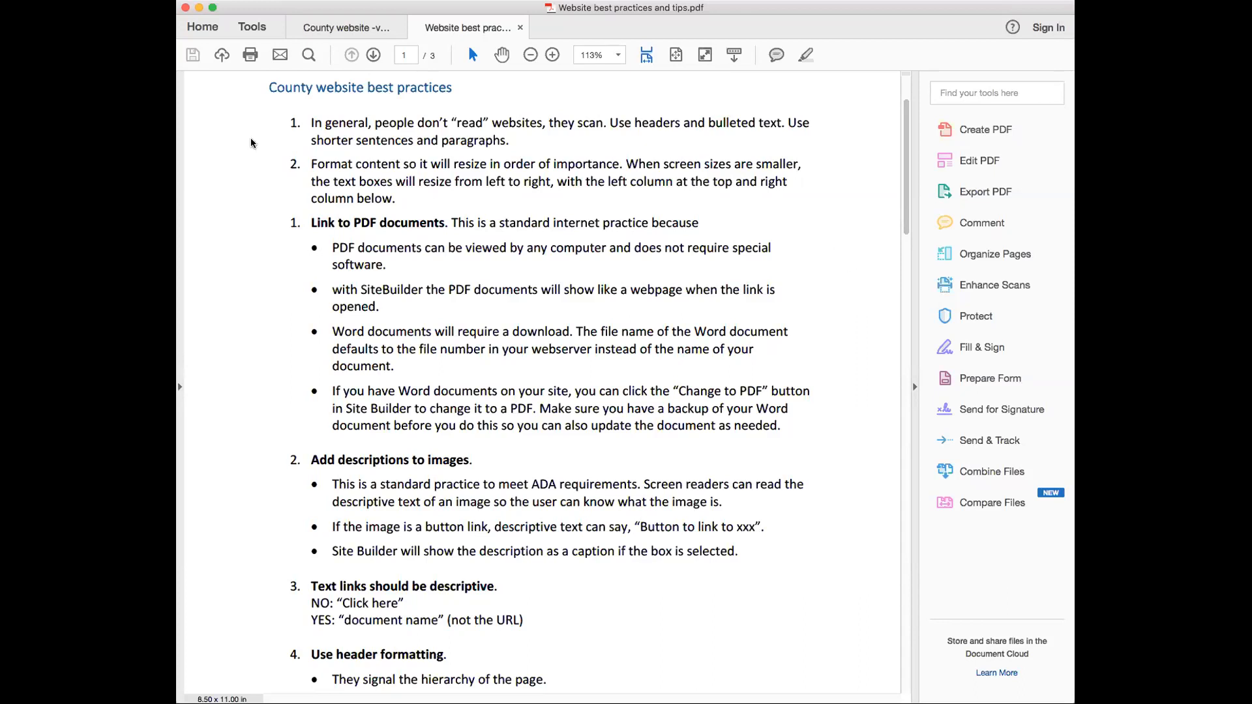
# Examine the page 1 best practices on PDF links, image descriptions, descriptive text links, header formatting and deleting old files
pyautogui.press('super+Tab')
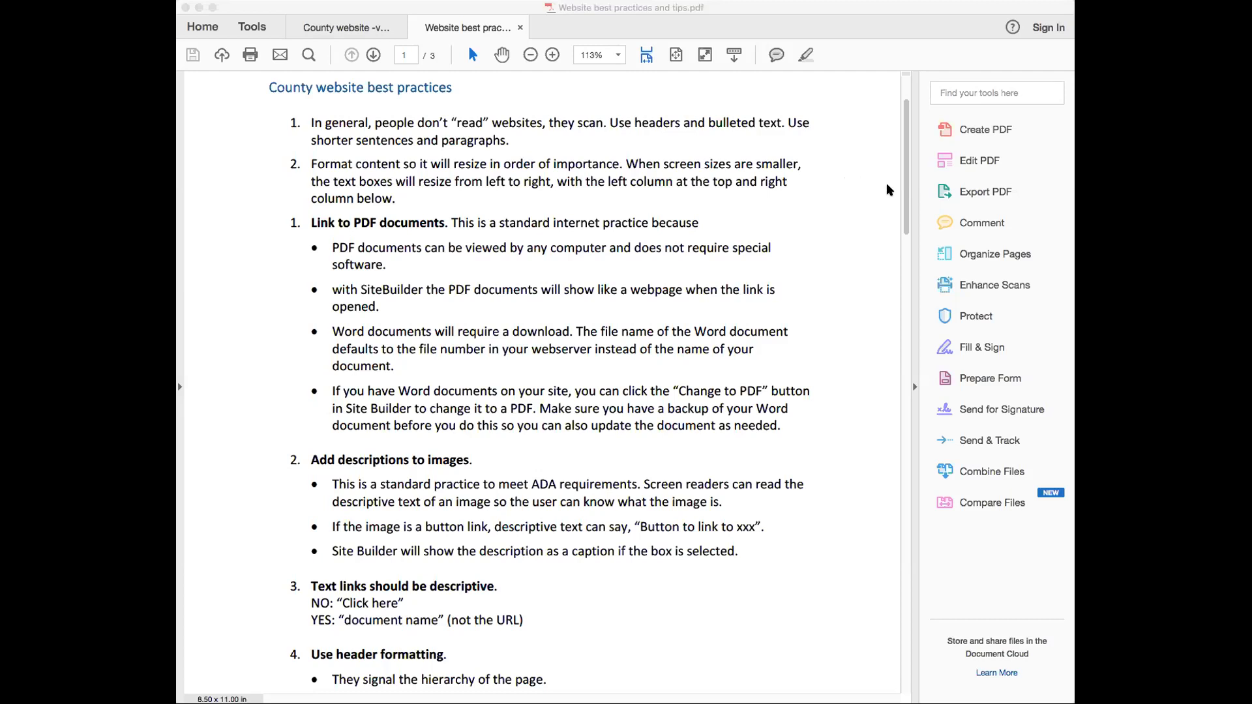
pyautogui.moveTo(906, 192); pyautogui.dragTo(903, 254)
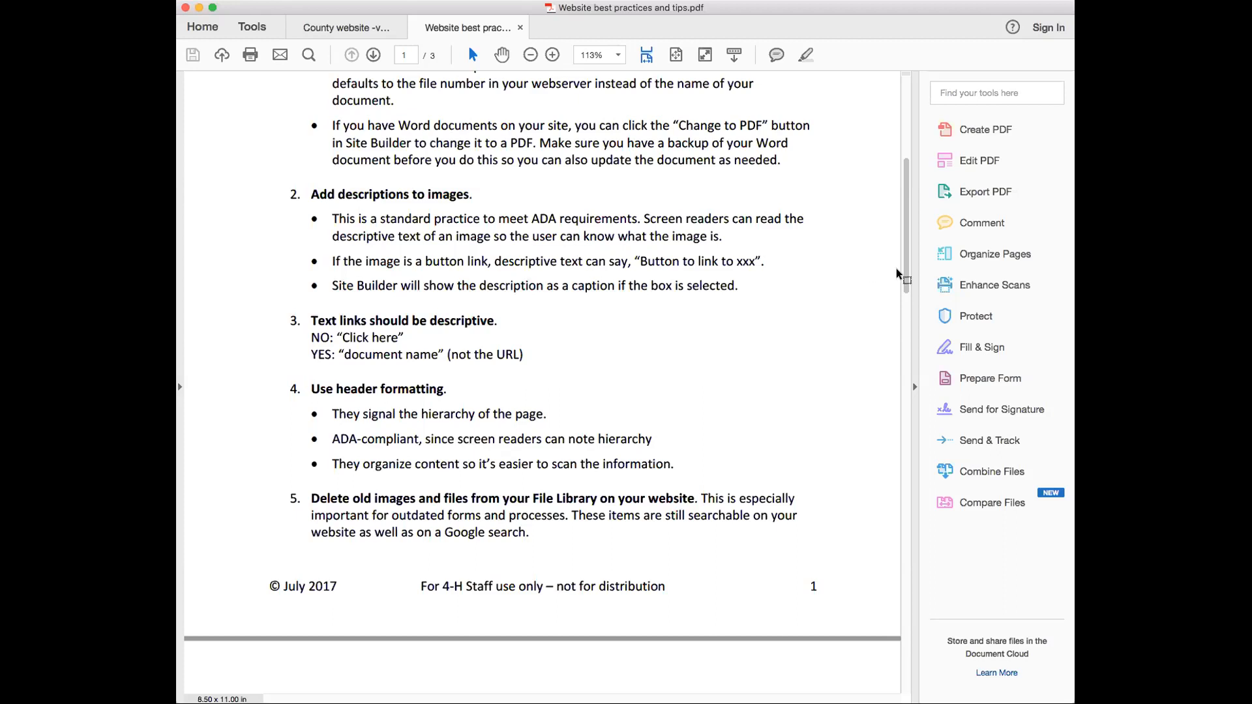
pyautogui.moveTo(904, 276)
pyautogui.mouseDown()
pyautogui.moveTo(910, 295)
pyautogui.moveTo(904, 279)
pyautogui.mouseUp()
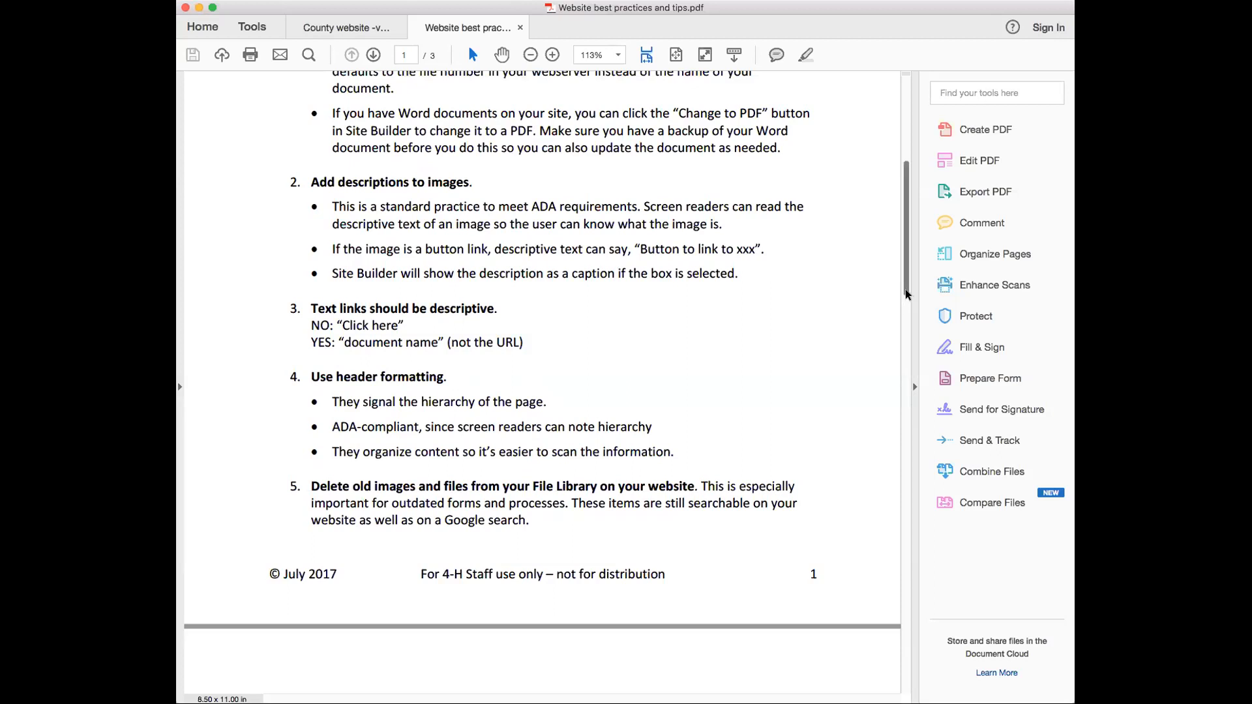
pyautogui.scroll(-1, 906, 291)
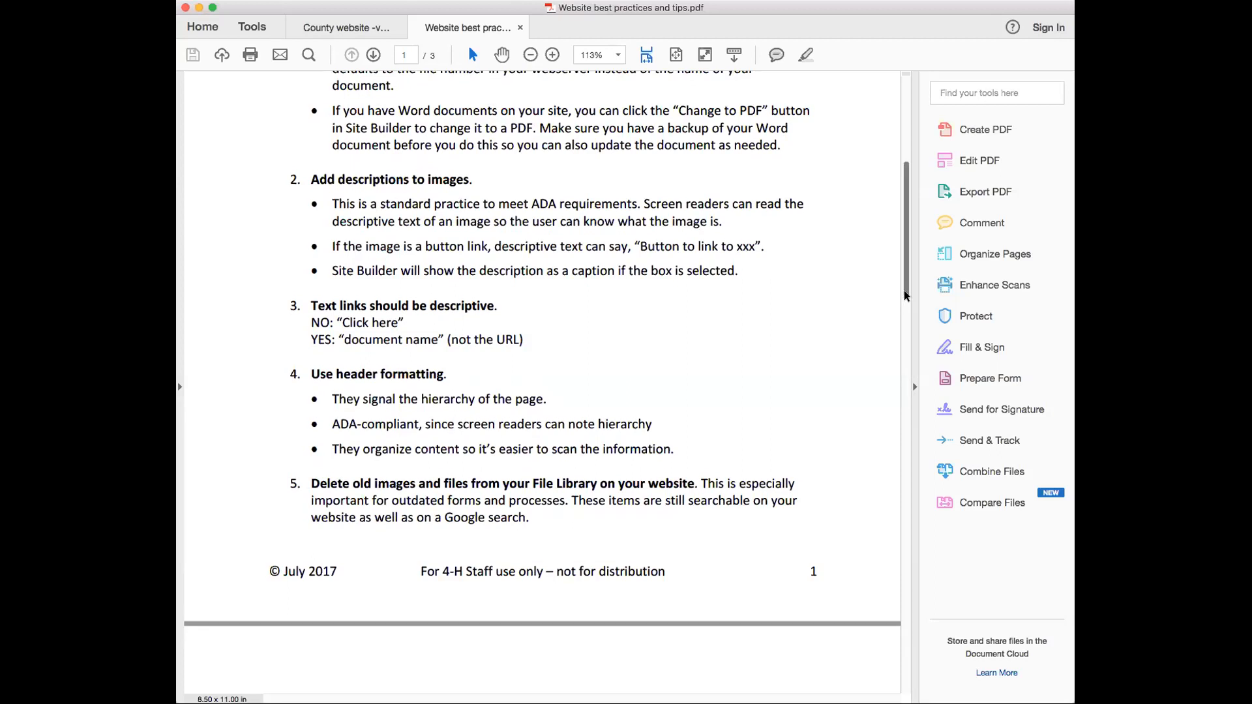
pyautogui.scroll(-4, 904, 291)
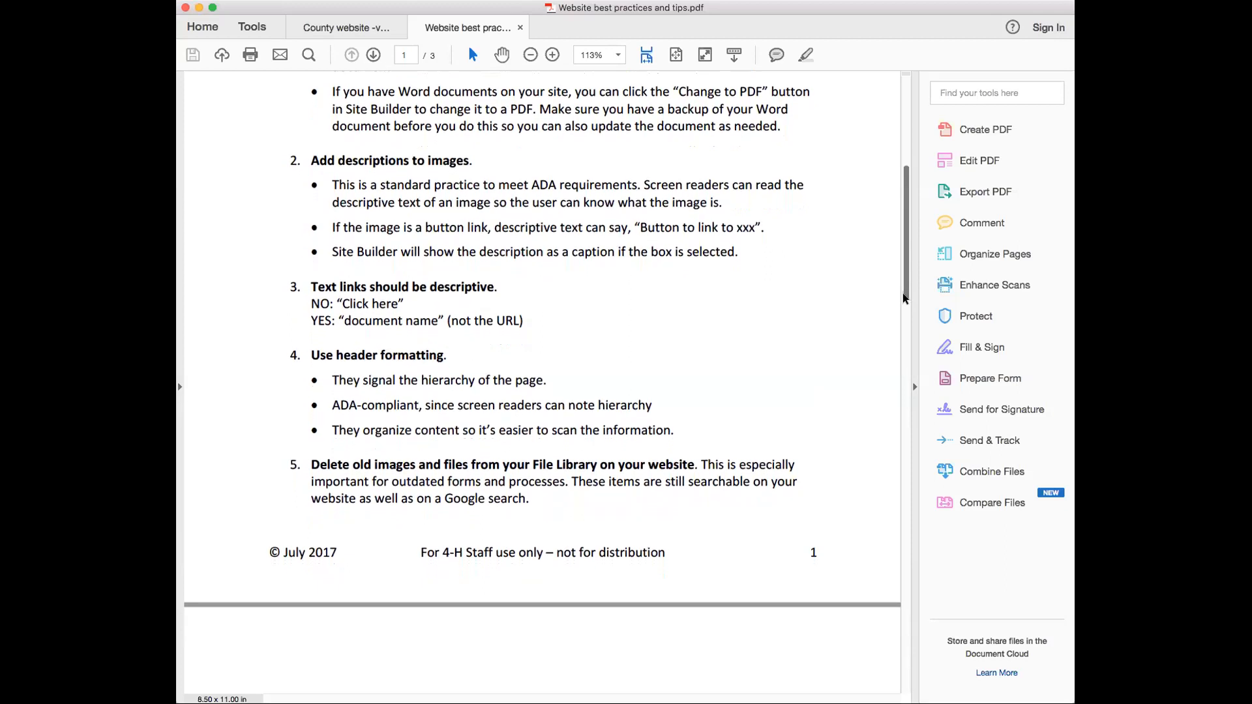
pyautogui.scroll(-2, 899, 303)
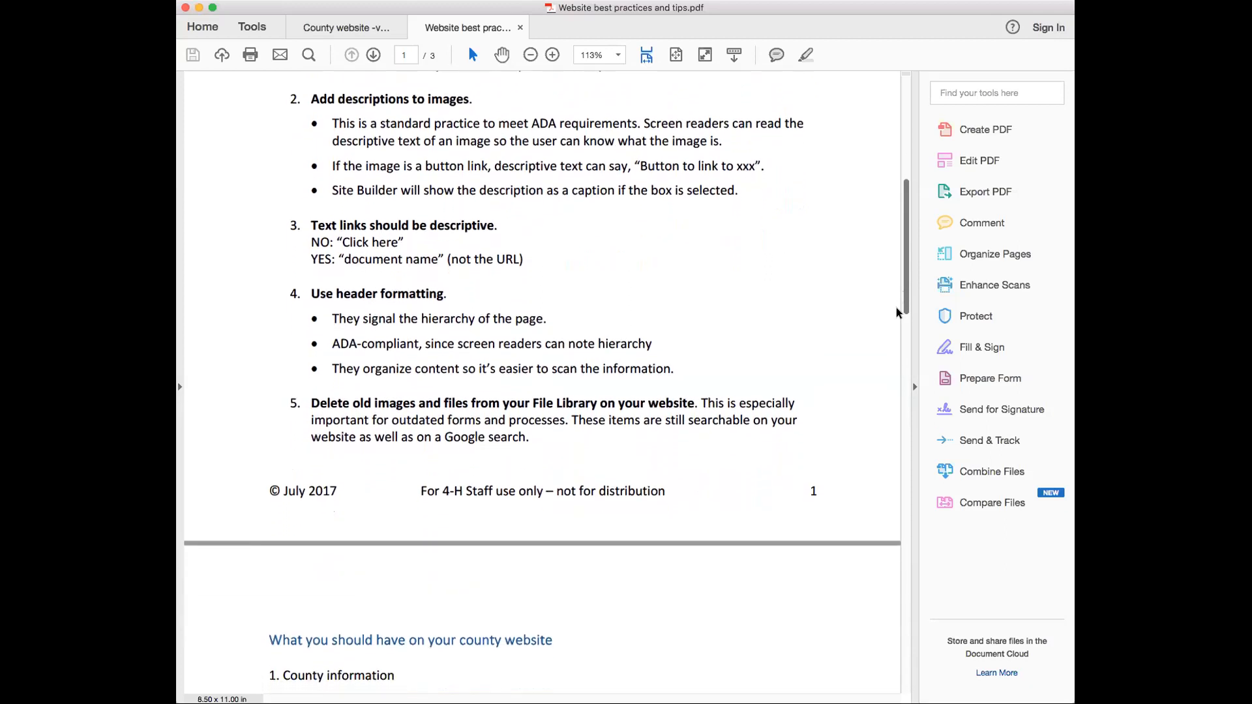
# Examine the page 2 section "What you should have on your county website", starting with county, club and camp information
pyautogui.scroll(-12, 896, 311)
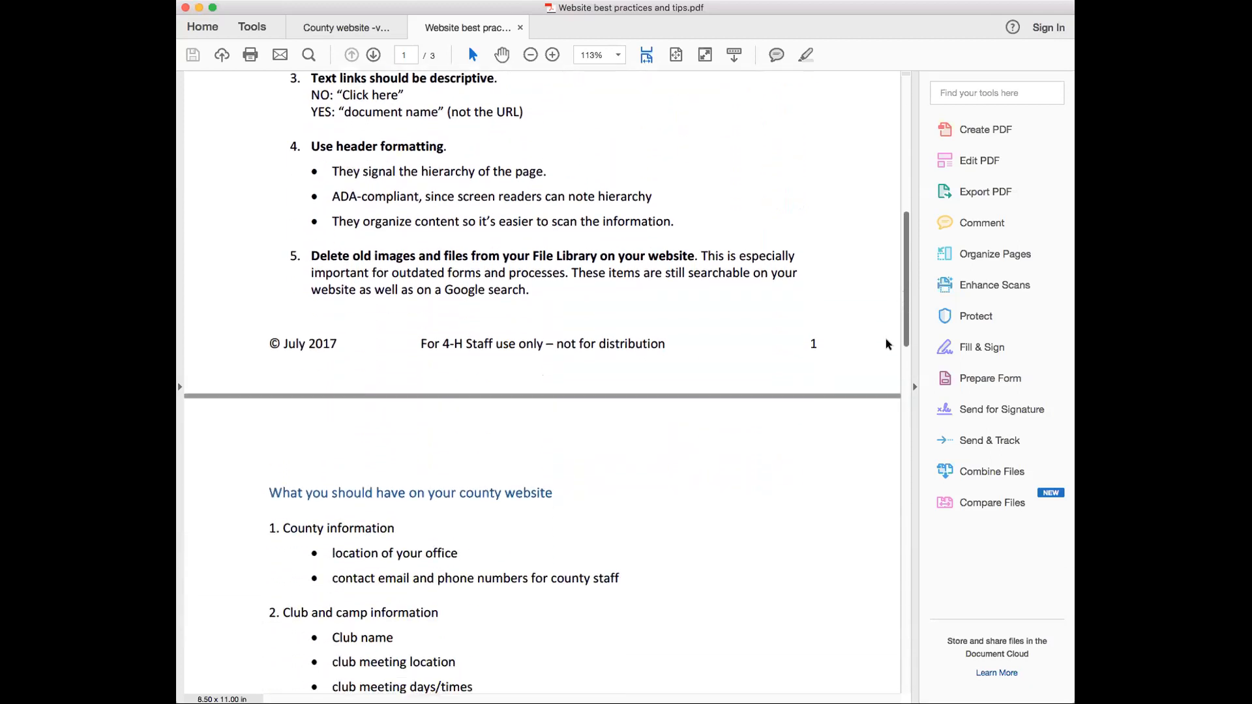
pyautogui.scroll(-15, 882, 375)
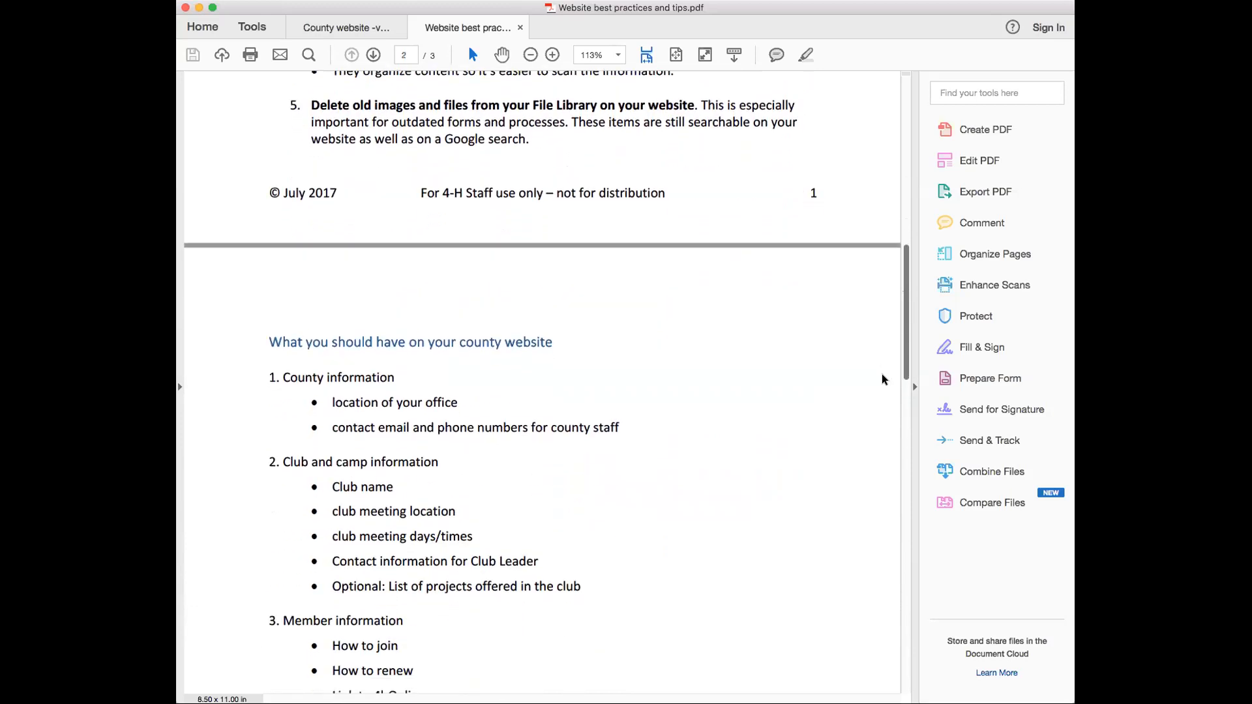
pyautogui.scroll(-6, 875, 411)
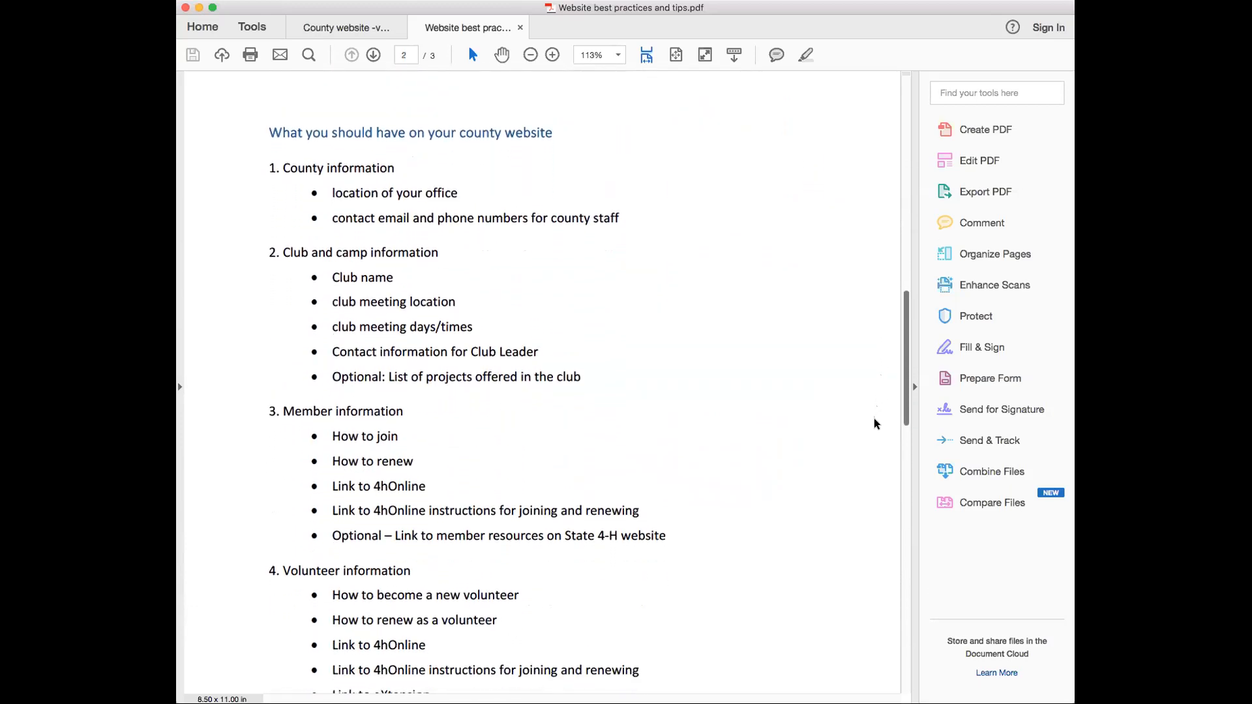
pyautogui.moveTo(874, 424); pyautogui.dragTo(874, 426)
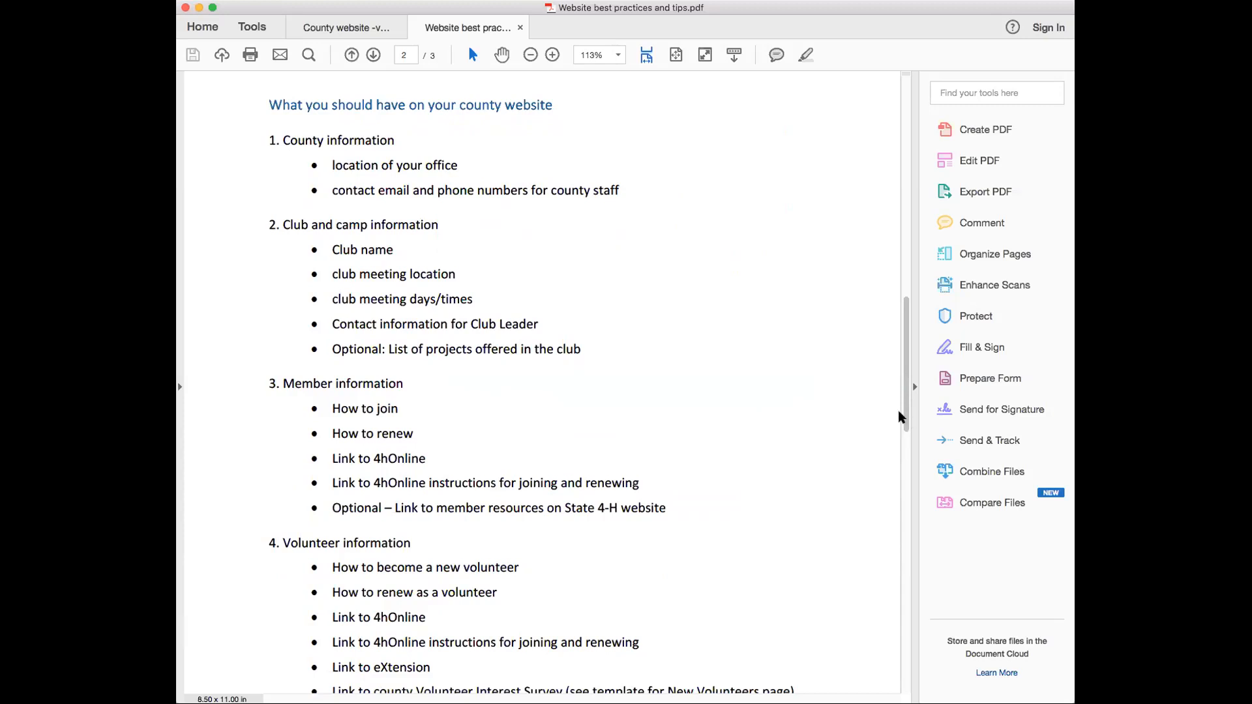
pyautogui.scroll(-1, 905, 414)
pyautogui.scroll(-1, 906, 418)
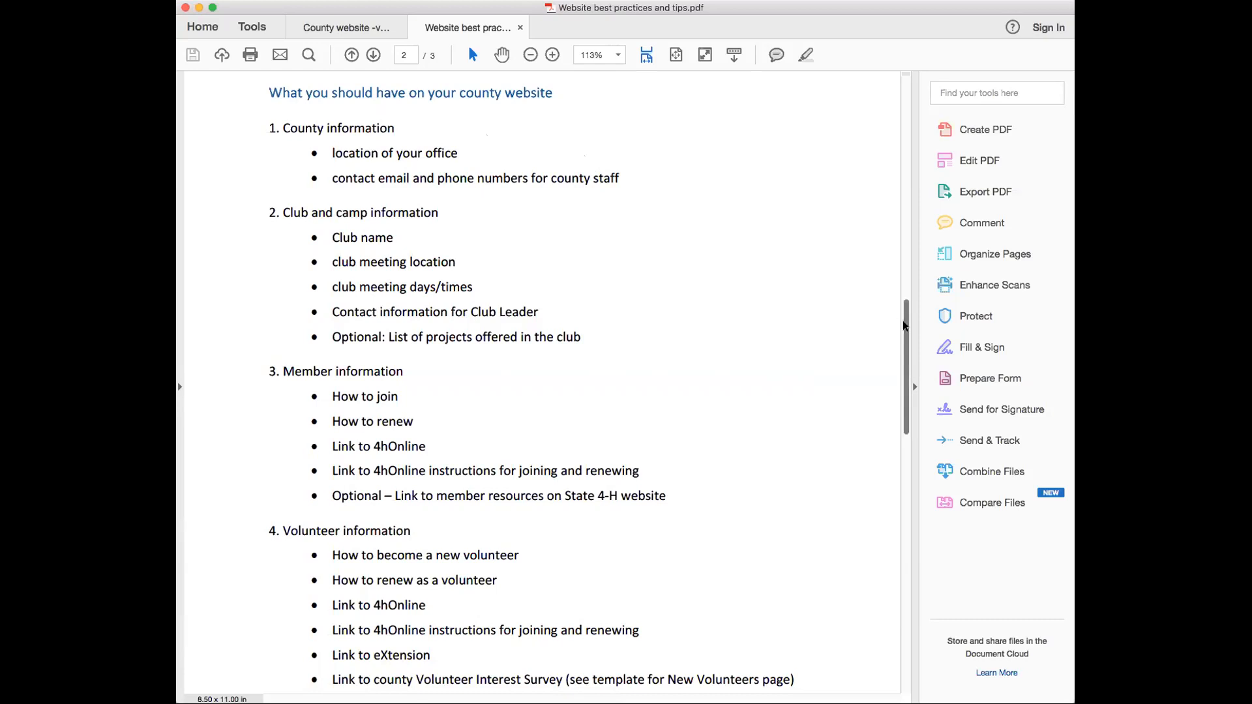
pyautogui.moveTo(903, 322); pyautogui.dragTo(910, 353)
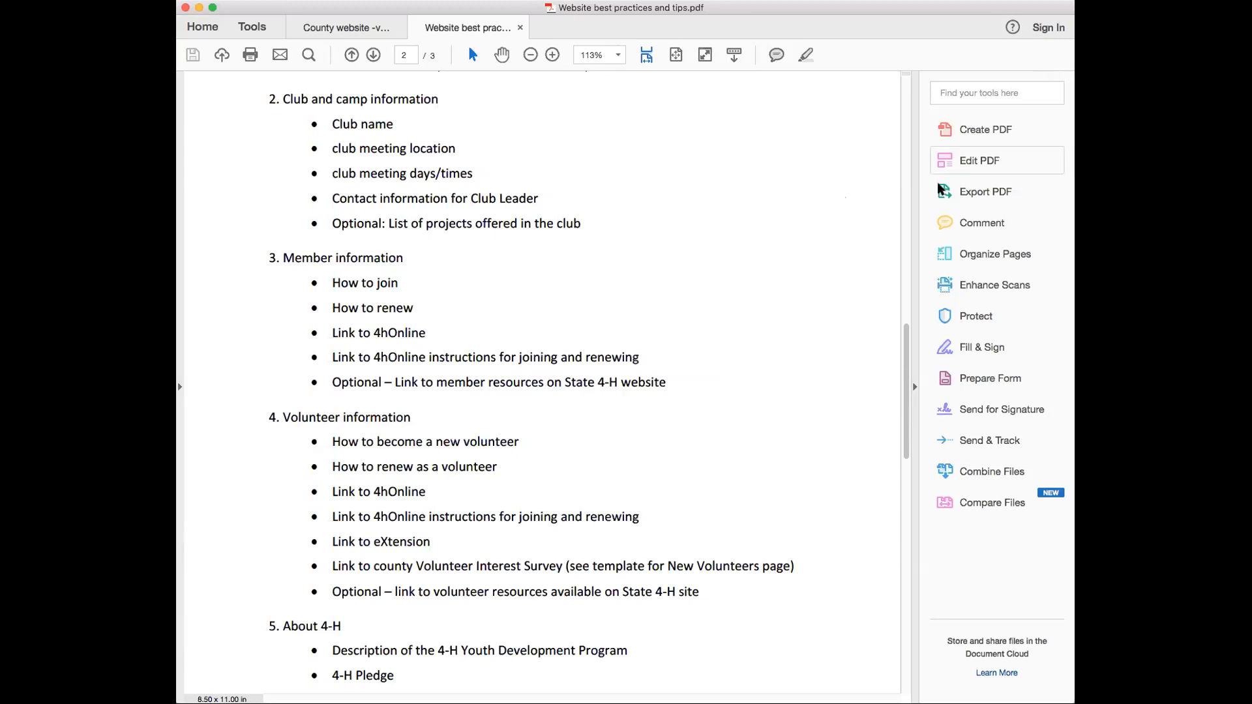
# Examine the Member information, Volunteer information and About 4-H items of the page 2 checklist
pyautogui.click(907, 245)
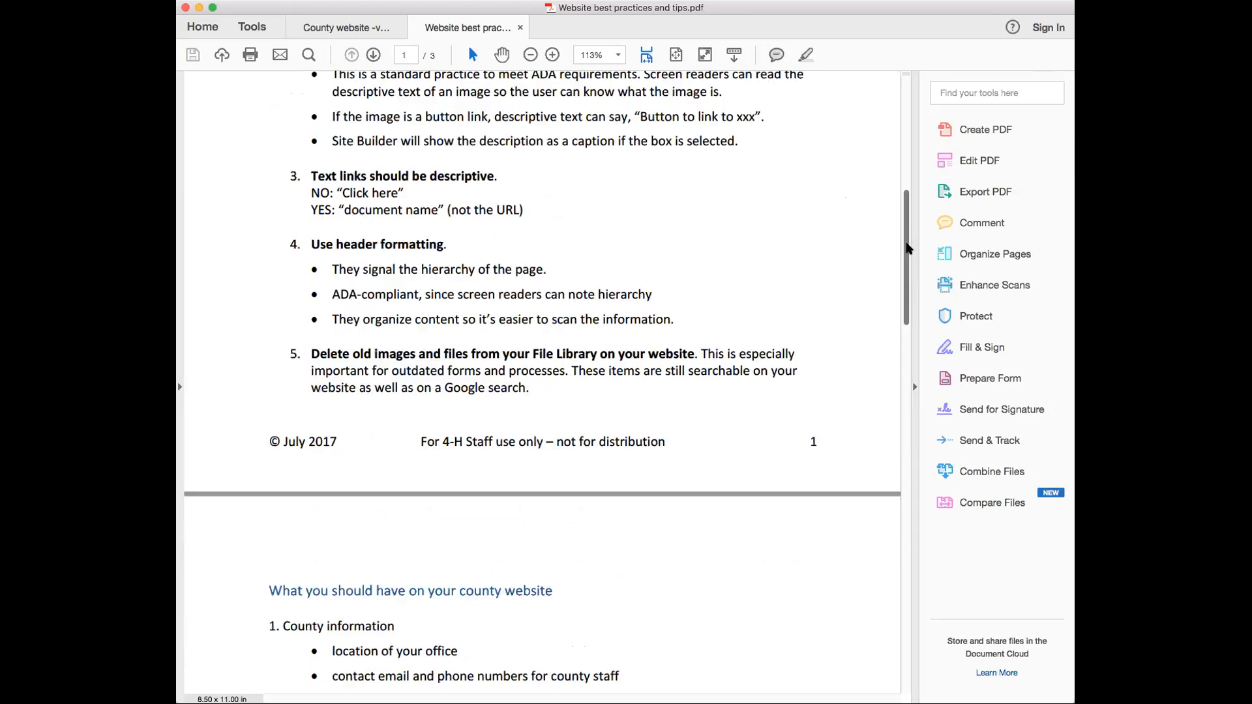
pyautogui.moveTo(905, 251); pyautogui.dragTo(899, 300)
pyautogui.scroll(-10, 899, 304)
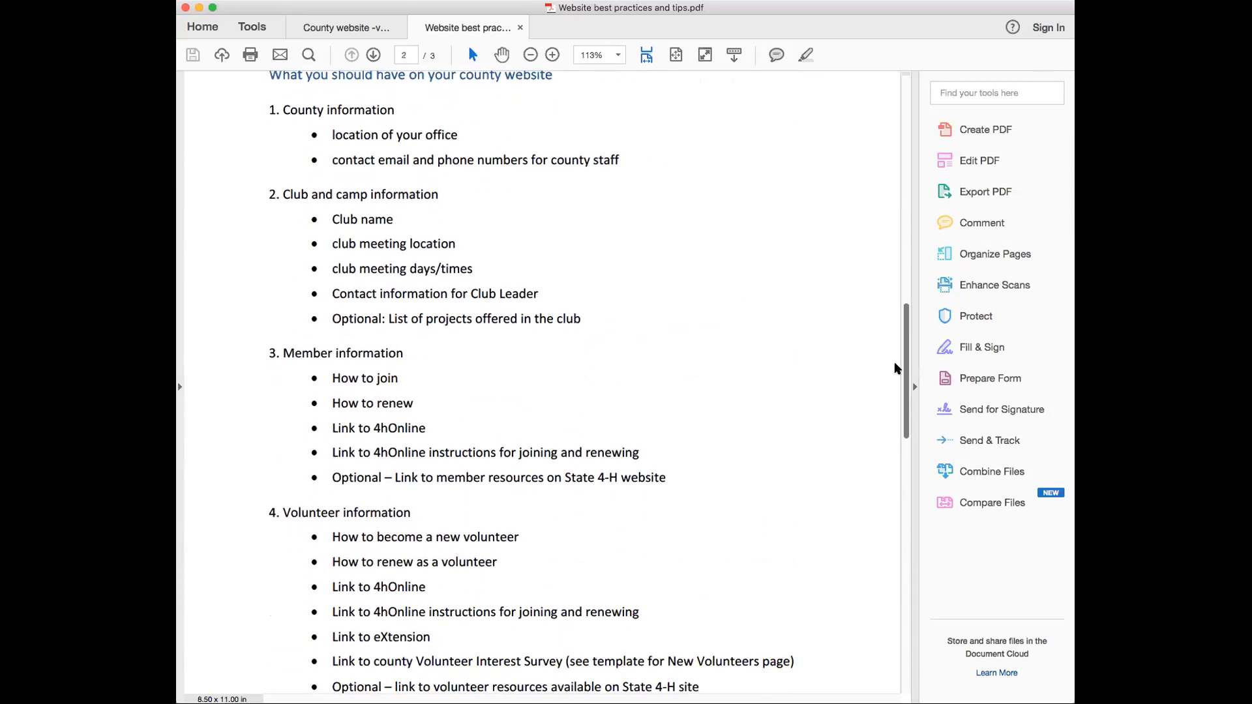
pyautogui.scroll(-2, 891, 390)
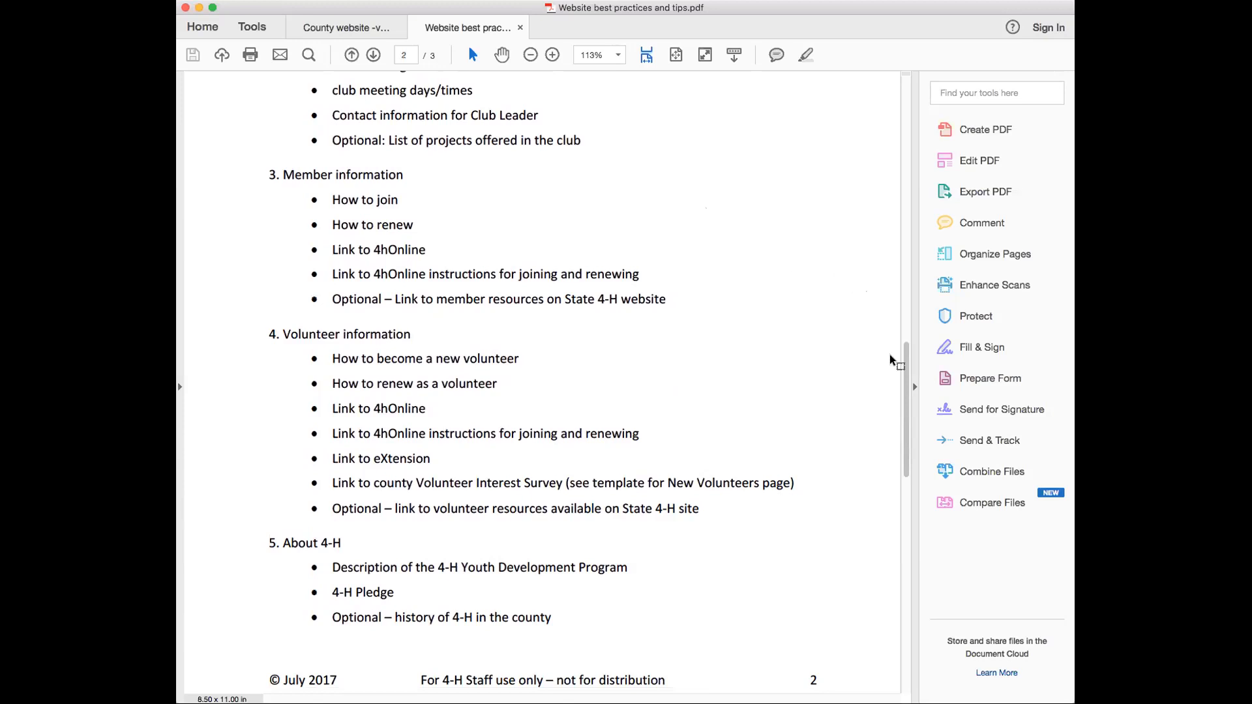
pyautogui.moveTo(906, 365); pyautogui.dragTo(905, 386)
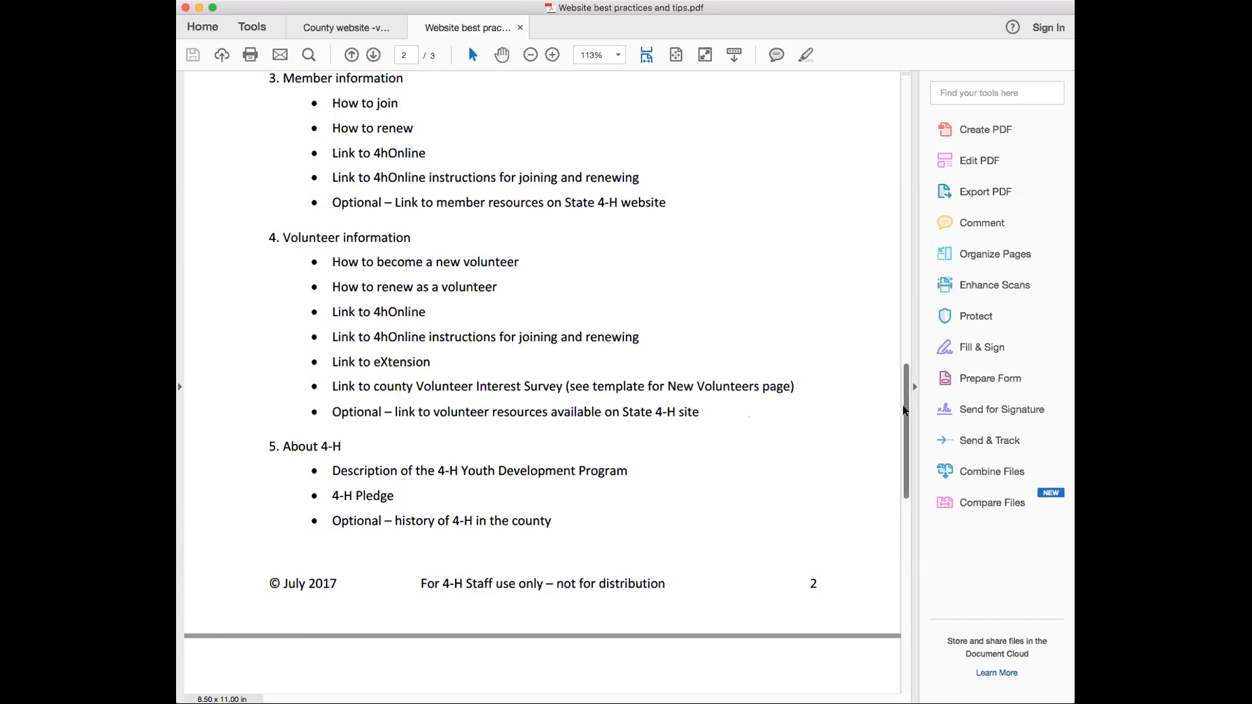
pyautogui.scroll(-2, 903, 409)
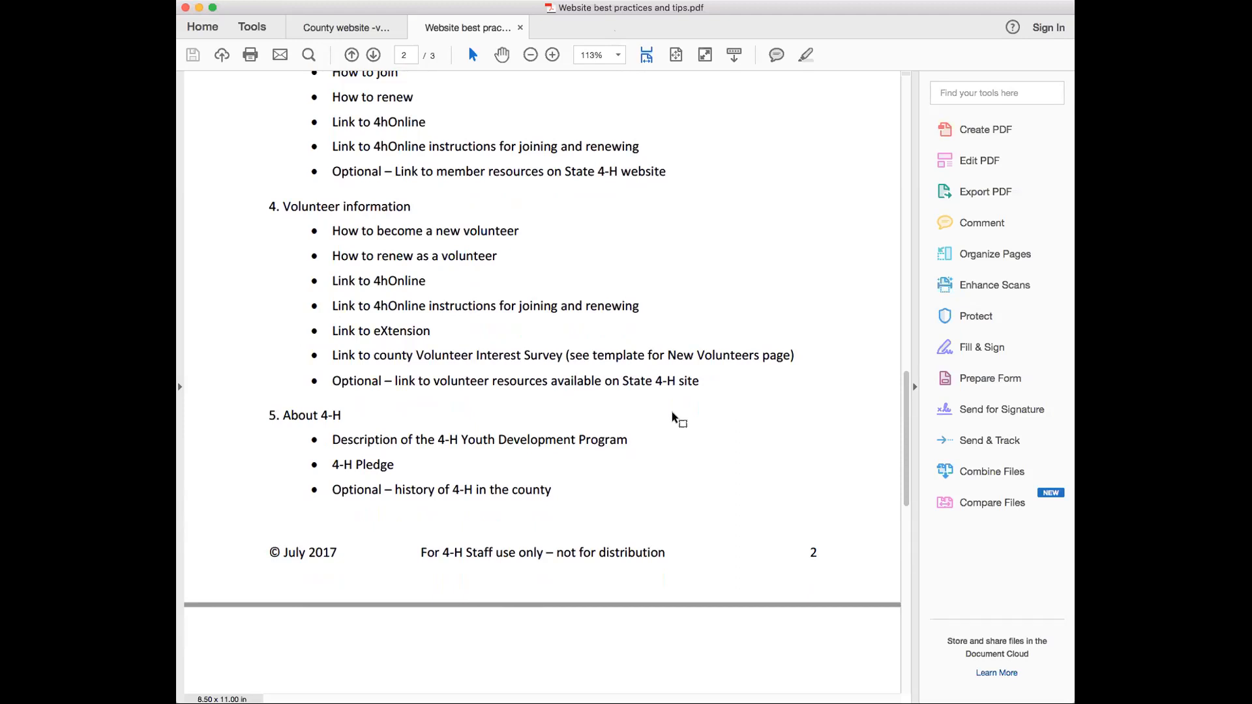
# Examine the Projects and Events section and the FAQ about adding your own photos on page 3
pyautogui.moveTo(906, 425); pyautogui.dragTo(910, 482)
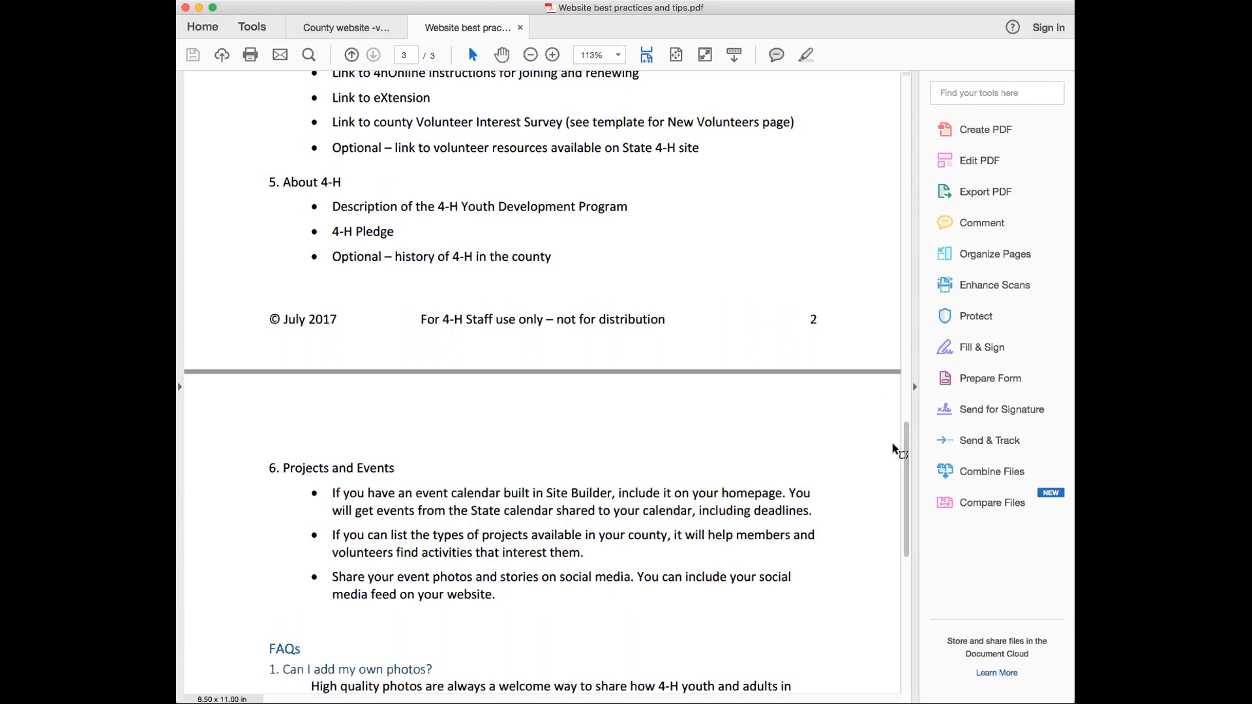
pyautogui.moveTo(905, 453); pyautogui.dragTo(906, 503)
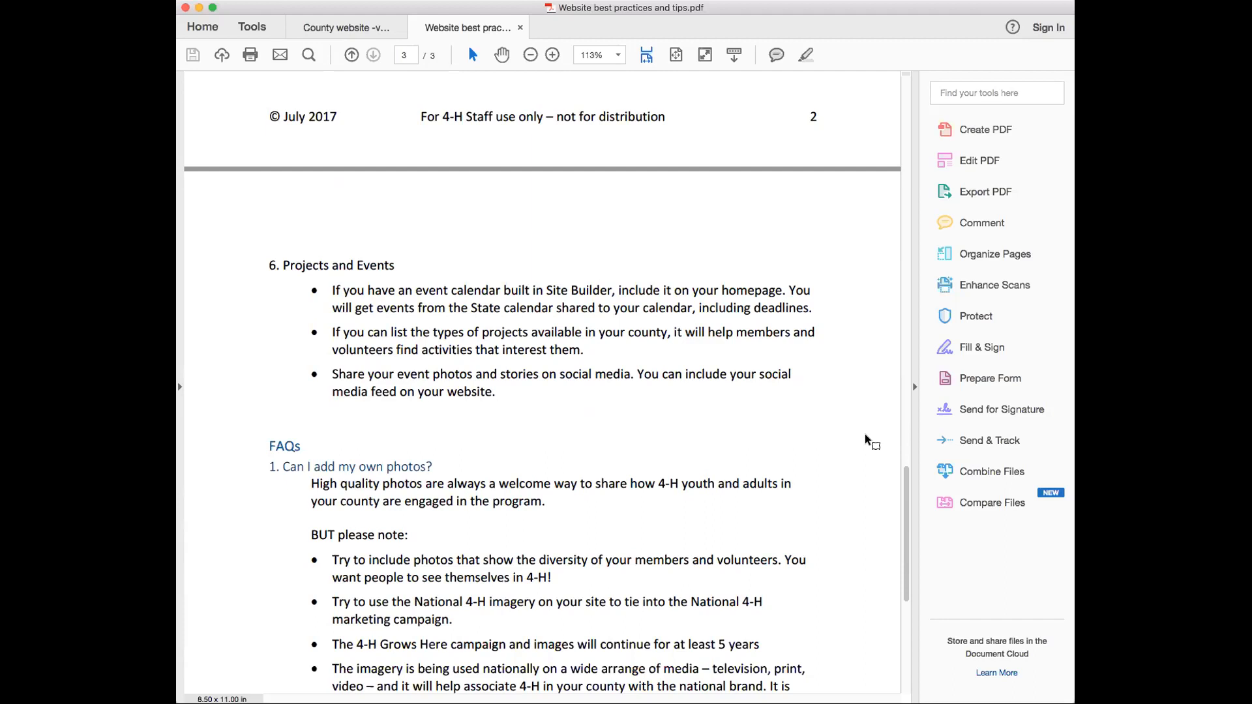
pyautogui.moveTo(903, 484); pyautogui.dragTo(903, 516)
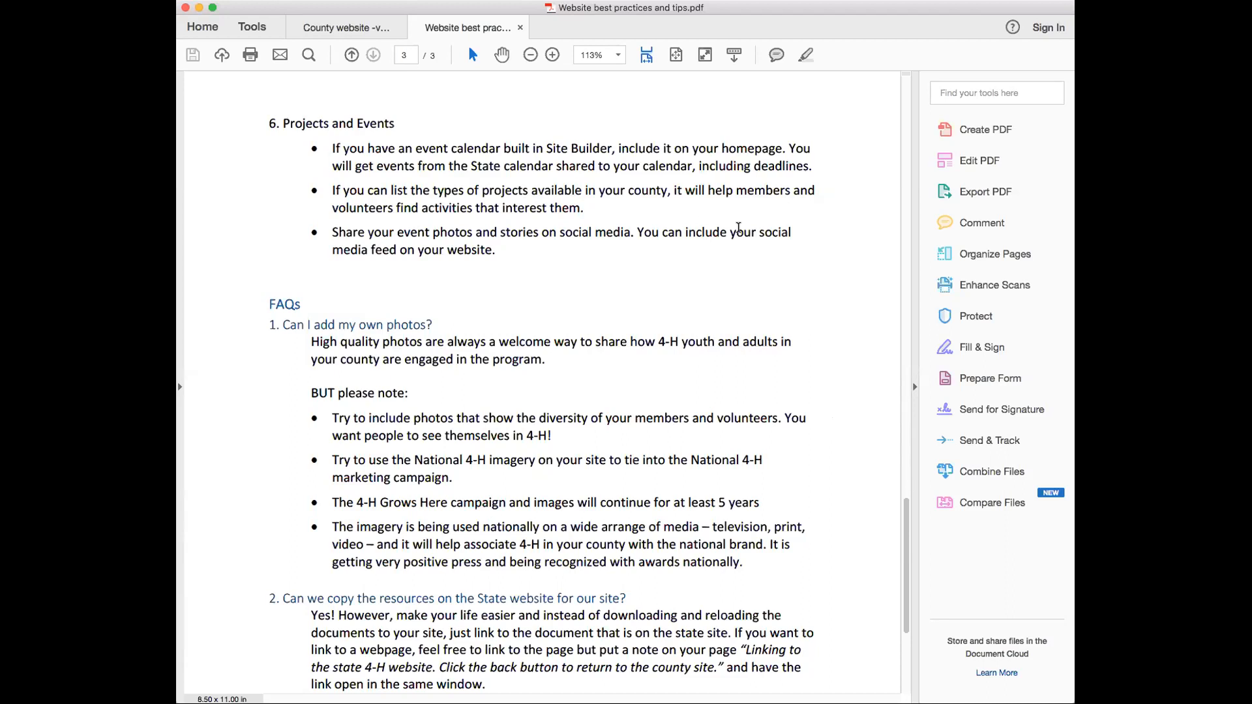
pyautogui.moveTo(902, 511); pyautogui.dragTo(904, 519)
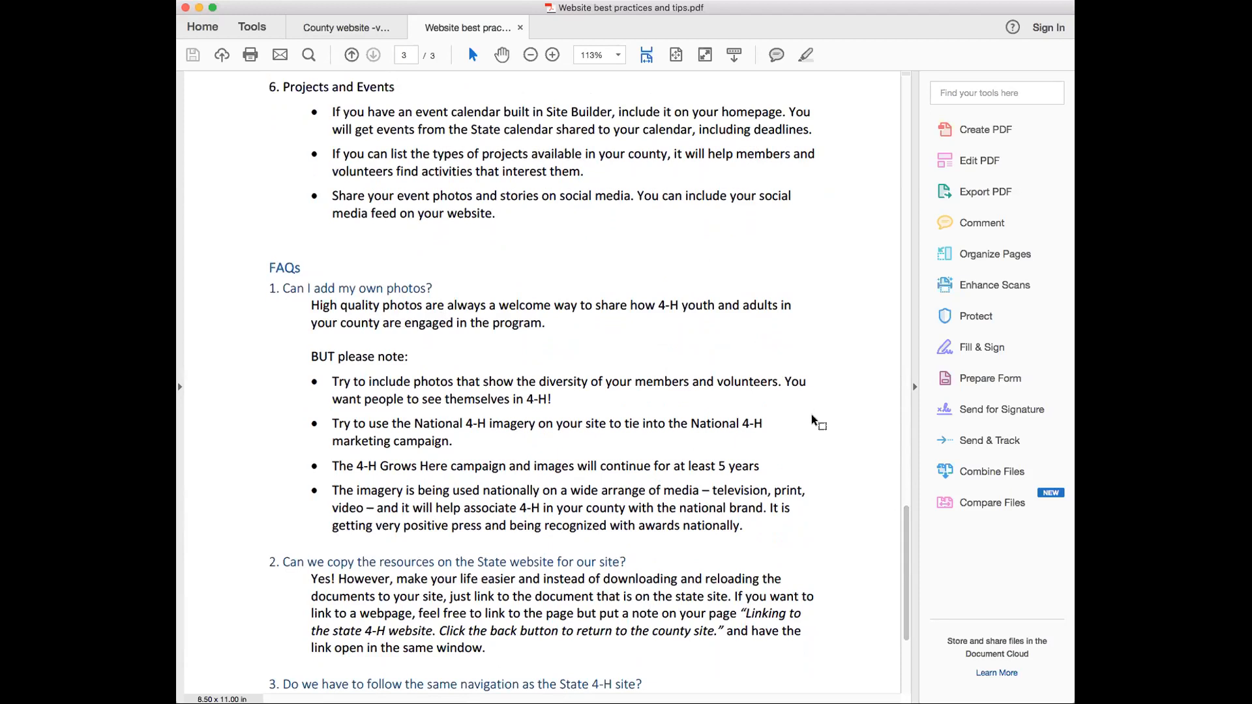
# Highlight the suggested "Linking to the state 4-H website" note in FAQ 2 and read the remaining FAQs
pyautogui.moveTo(902, 532); pyautogui.dragTo(898, 575)
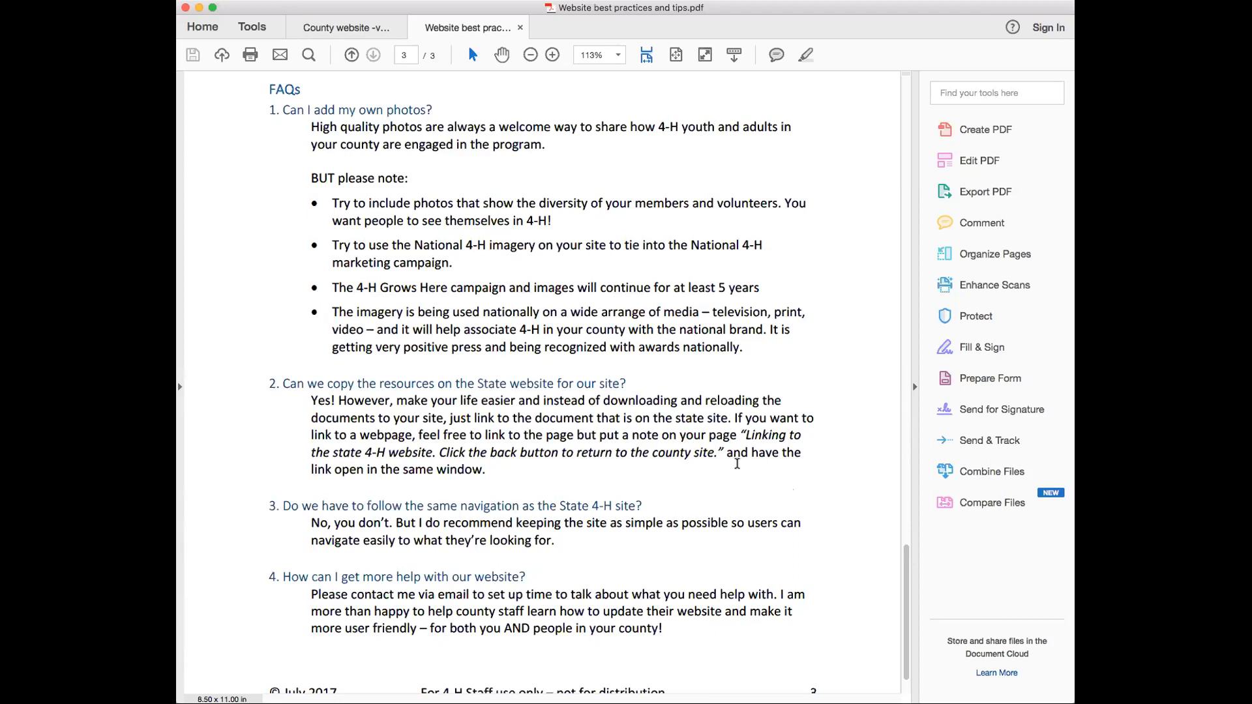
pyautogui.moveTo(741, 436); pyautogui.dragTo(724, 455)
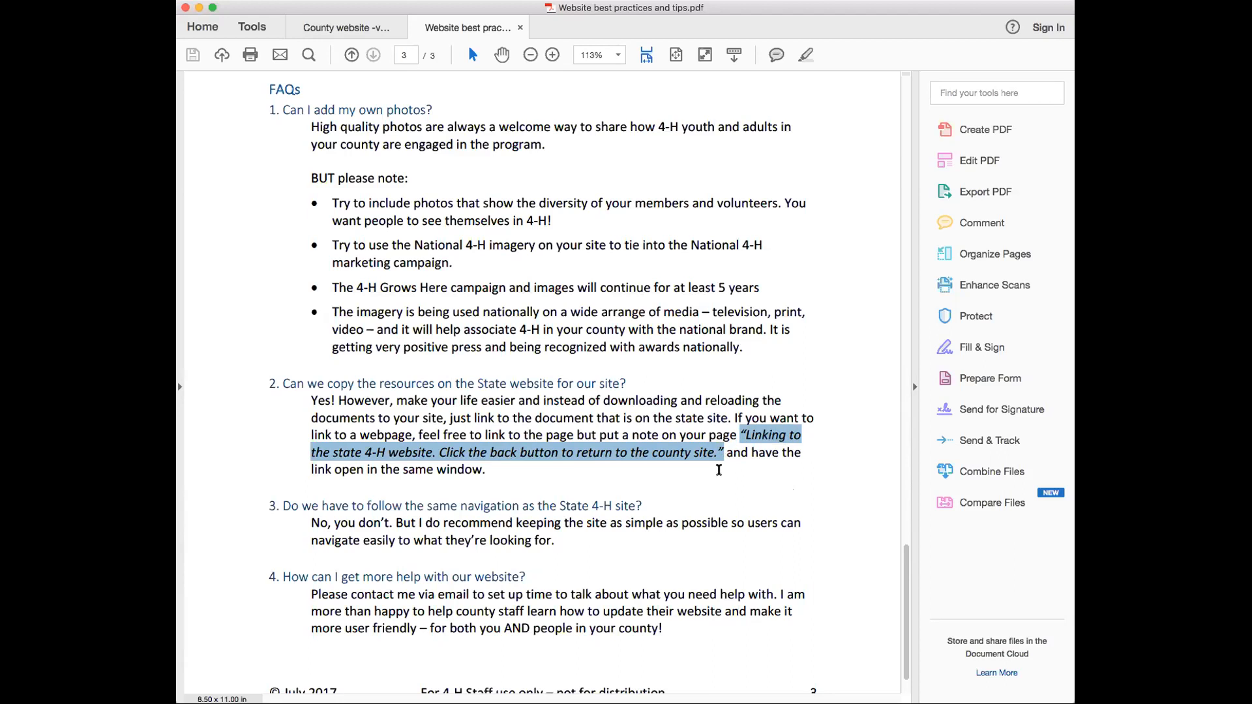
pyautogui.press('Right')
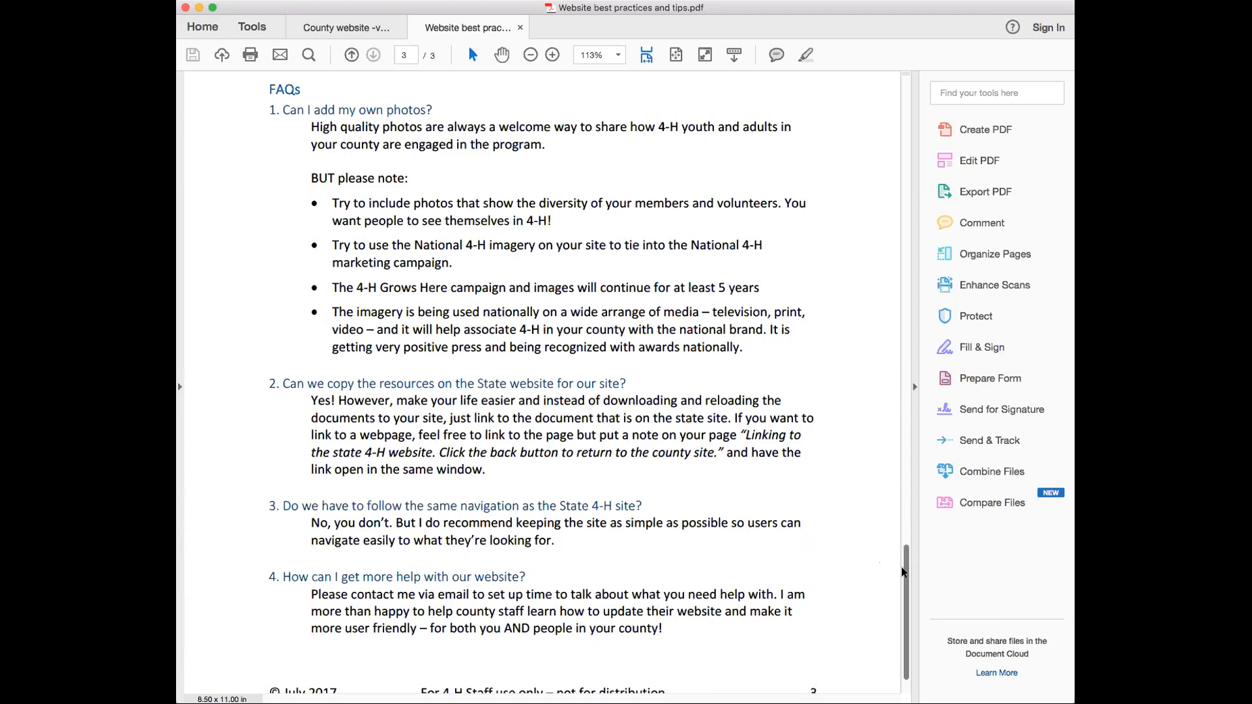
pyautogui.moveTo(905, 572); pyautogui.dragTo(903, 581)
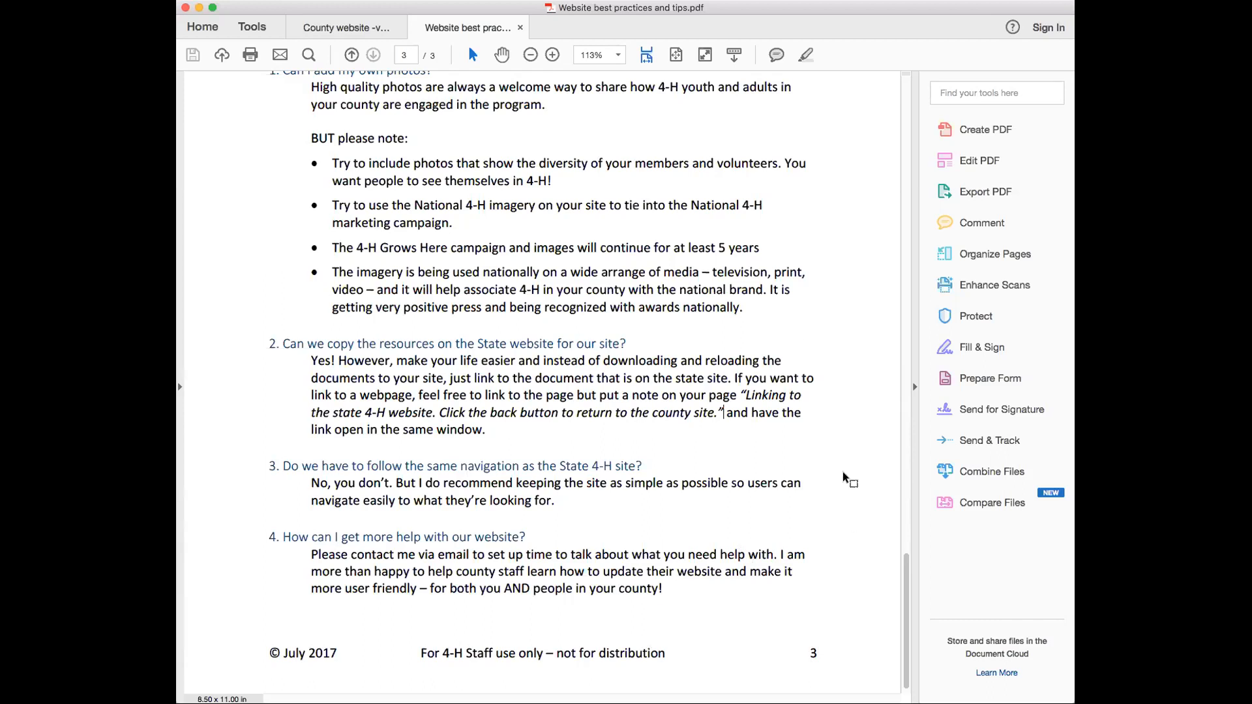
# Bring up the county website volunteer page PDF and review the "Set up Properties page" instructions on page 1
pyautogui.click(315, 30)
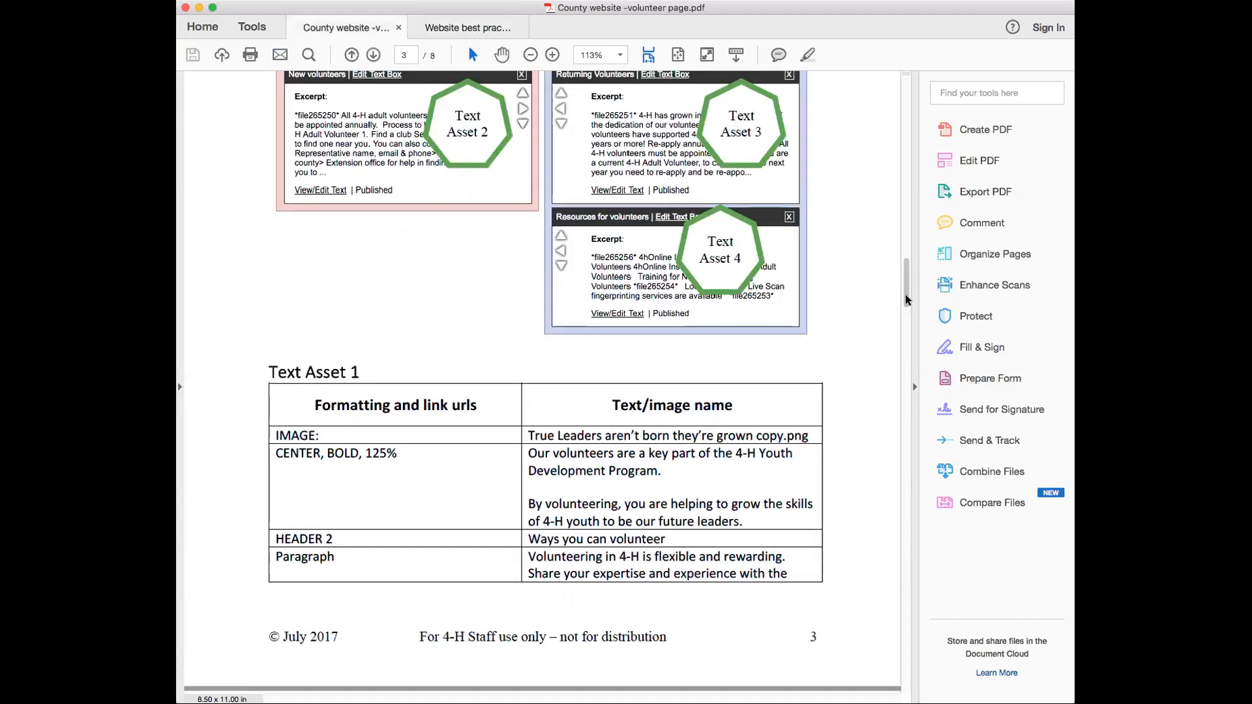
pyautogui.scroll(1, 903, 260)
pyautogui.moveTo(904, 264); pyautogui.dragTo(908, 126)
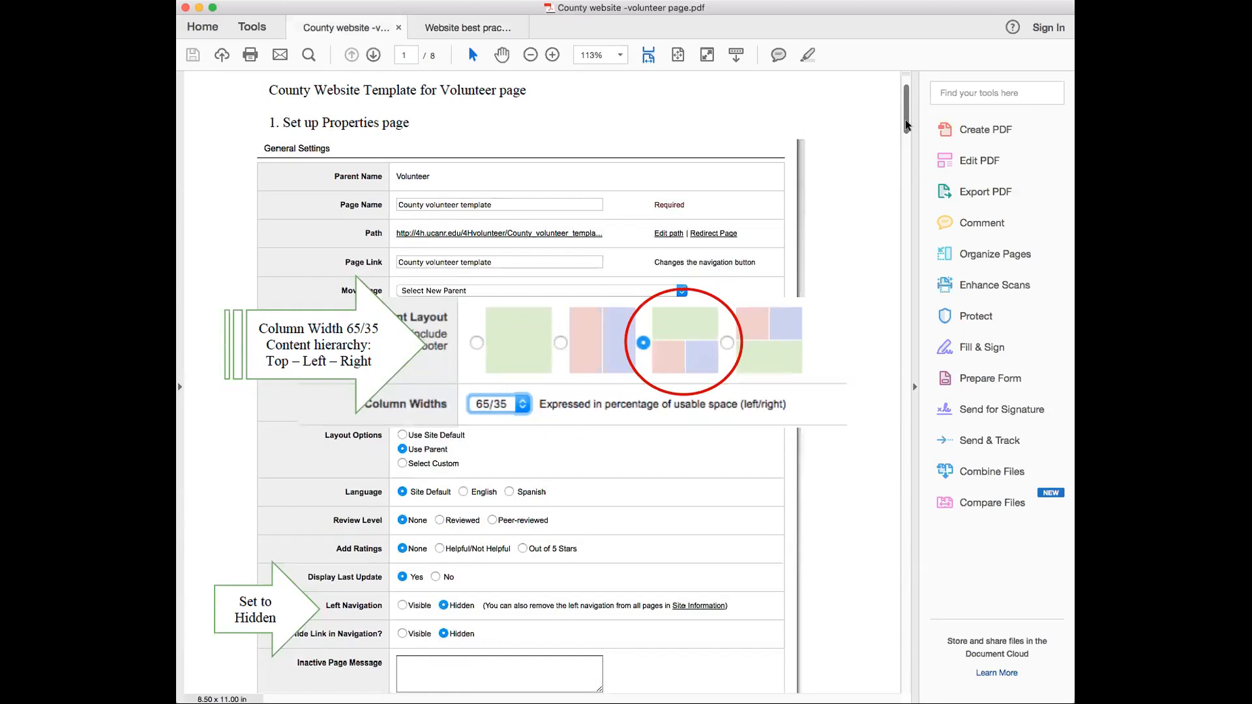
pyautogui.moveTo(906, 124); pyautogui.dragTo(906, 126)
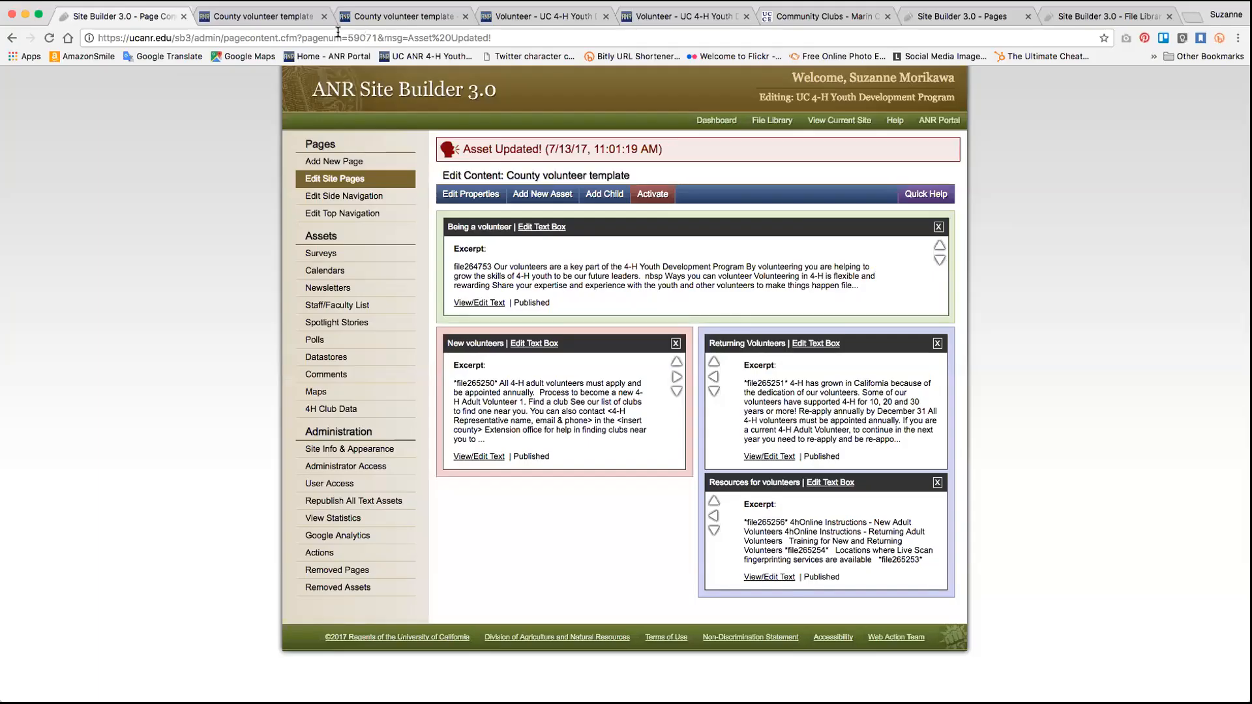
# Switch to Chrome and show the published County volunteer template page
pyautogui.click(285, 16)
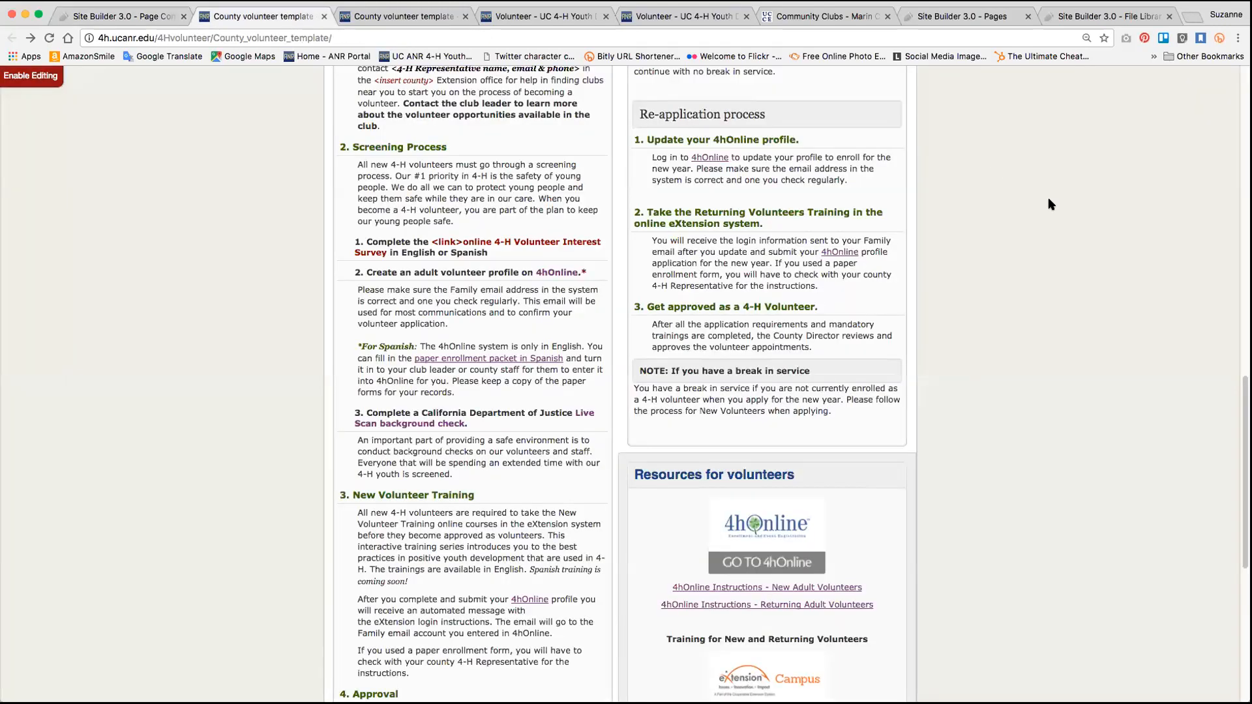
# Review the banner image and the "Ways you can volunteer" section of the published County volunteer template page
pyautogui.scroll(15, 1233, 196)
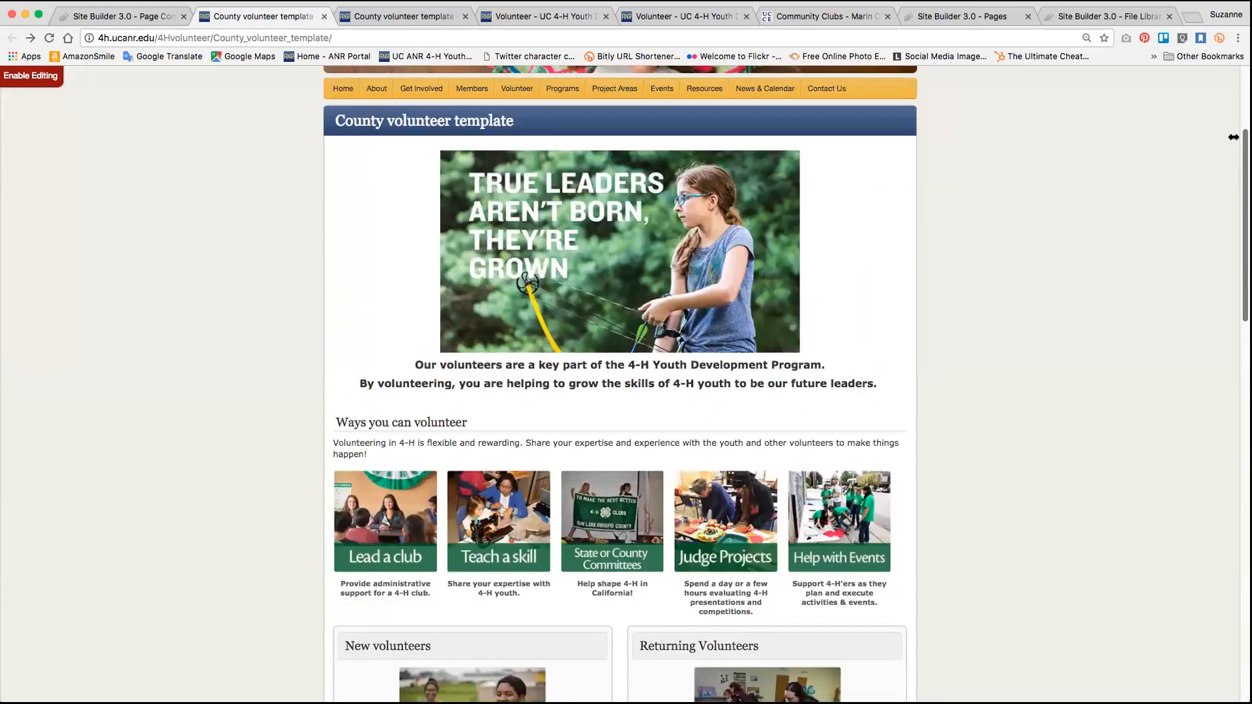
pyautogui.scroll(-1, 1233, 137)
pyautogui.moveTo(1236, 142)
pyautogui.mouseDown()
pyautogui.moveTo(1236, 276)
pyautogui.moveTo(1236, 141)
pyautogui.moveTo(1236, 153)
pyautogui.mouseUp()
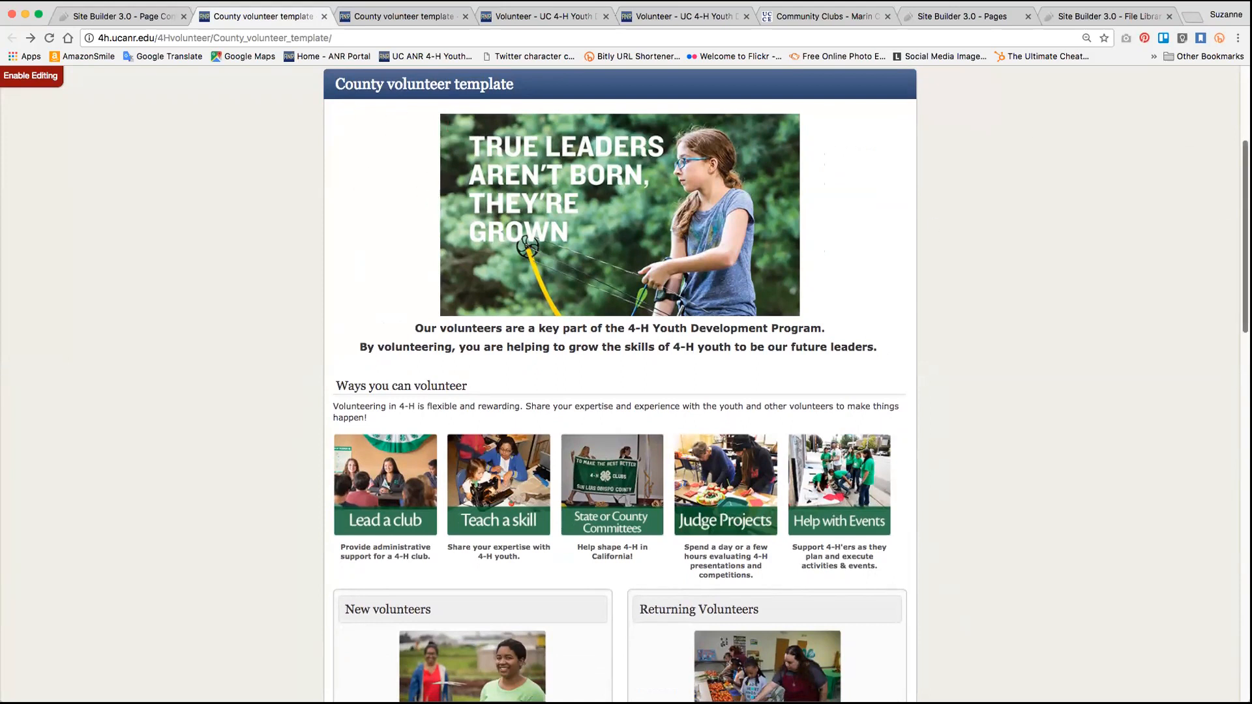
pyautogui.scroll(5, 568, 238)
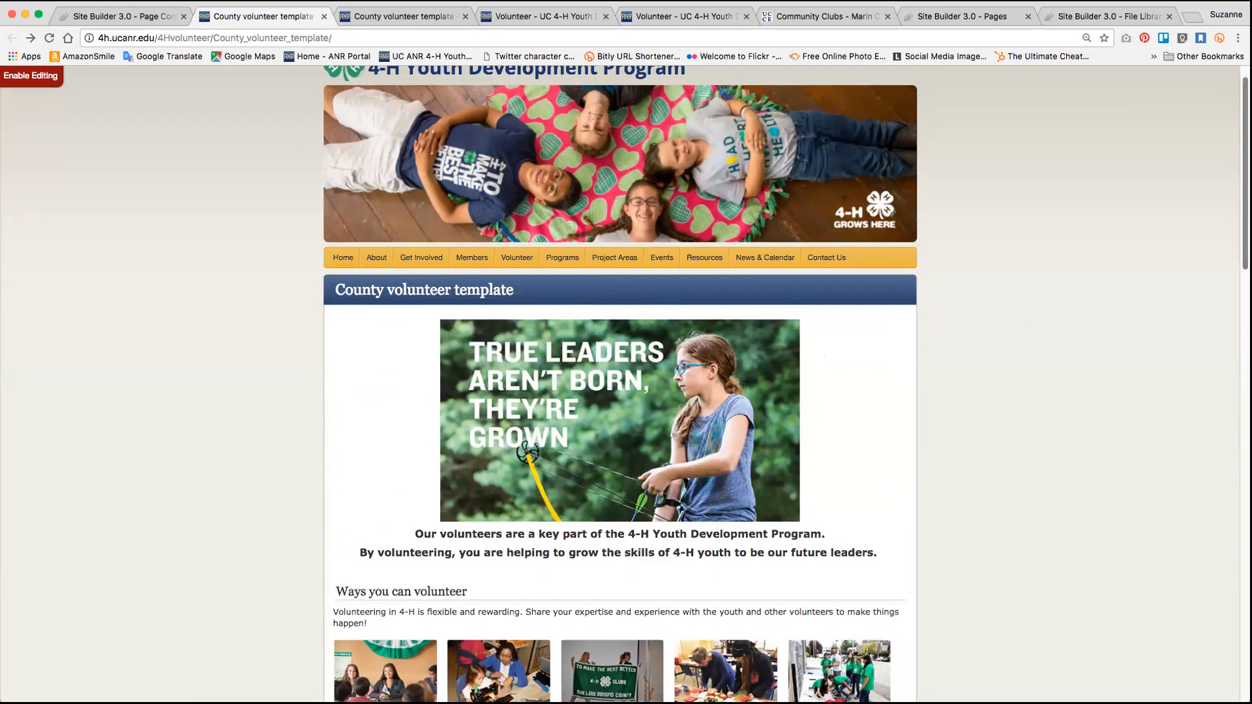
# Examine the Approval section and "Resources for volunteers" near the end of the published page, then return to its header
pyautogui.moveTo(1250, 305); pyautogui.dragTo(764, 594)
pyautogui.scroll(-2, 786, 138)
pyautogui.moveTo(792, 417); pyautogui.dragTo(1160, 418)
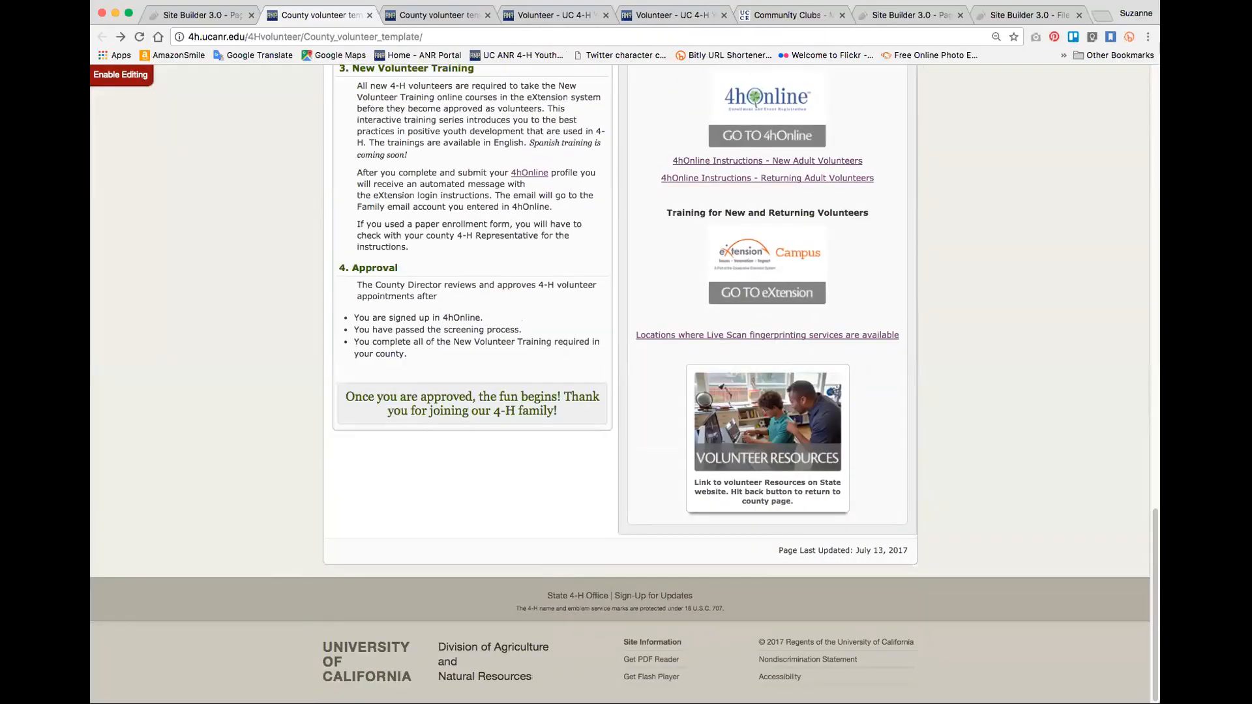
pyautogui.moveTo(1160, 517); pyautogui.dragTo(1243, 517)
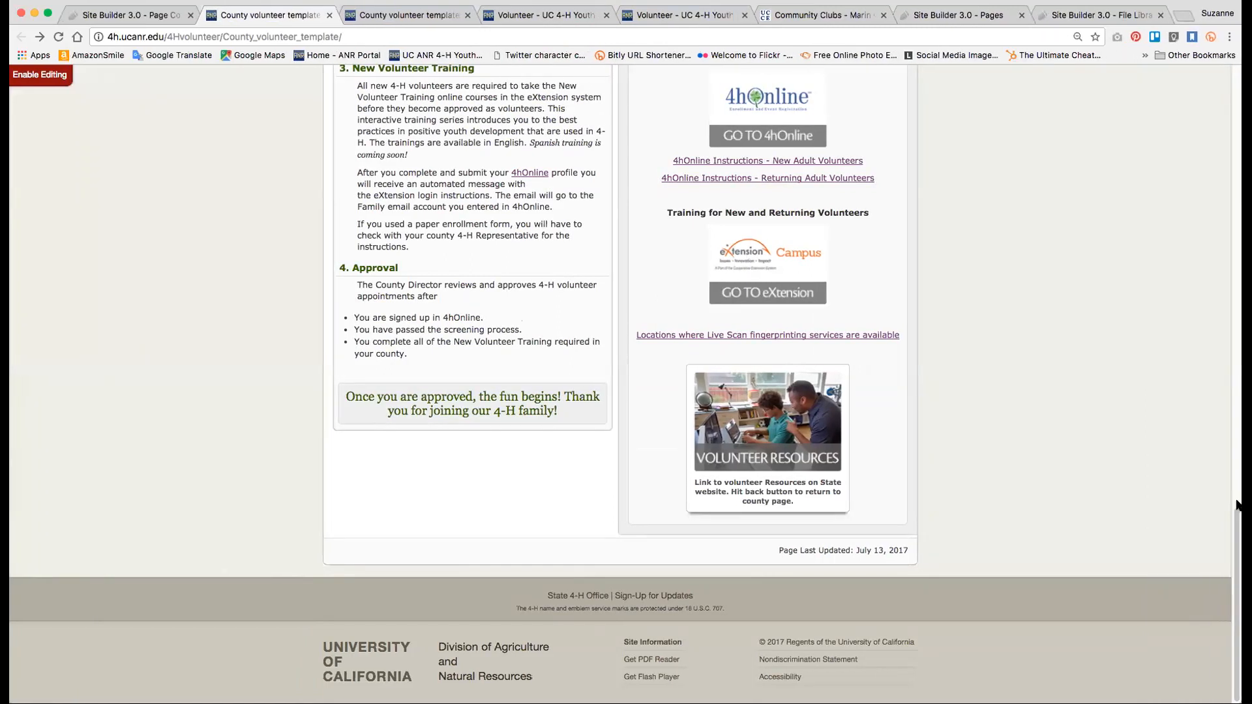
pyautogui.scroll(10, 1237, 517)
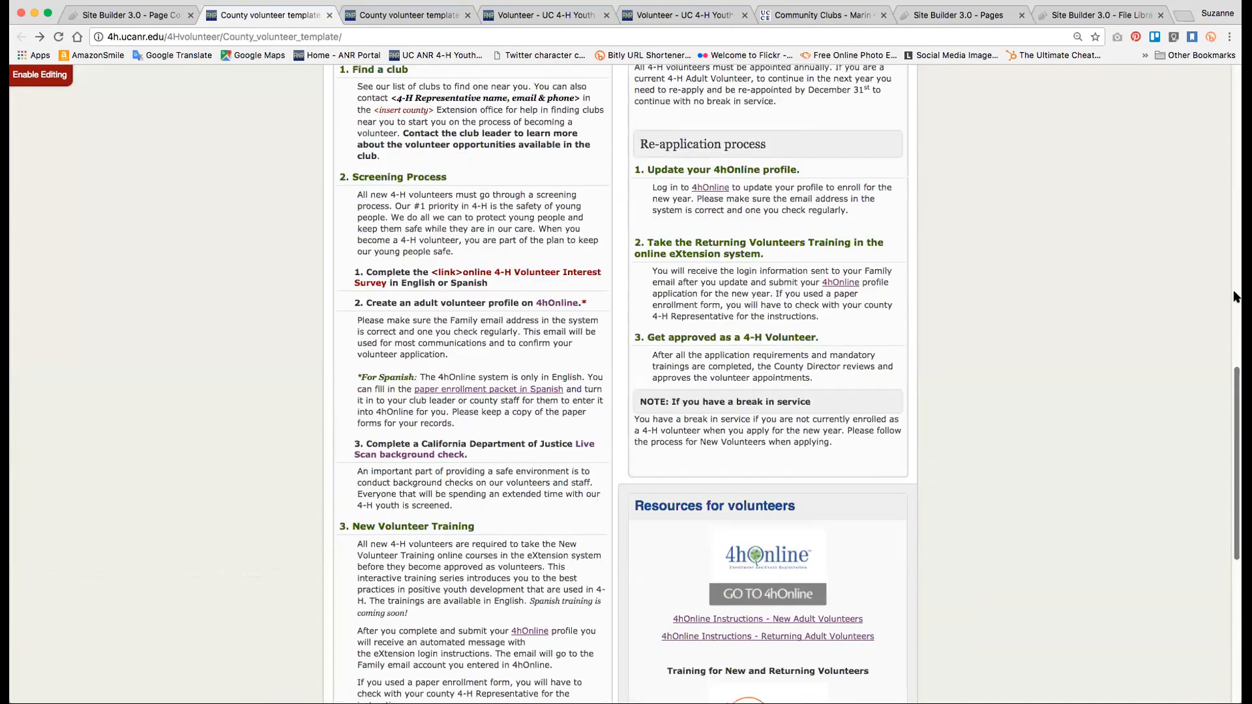
pyautogui.scroll(10, 1233, 181)
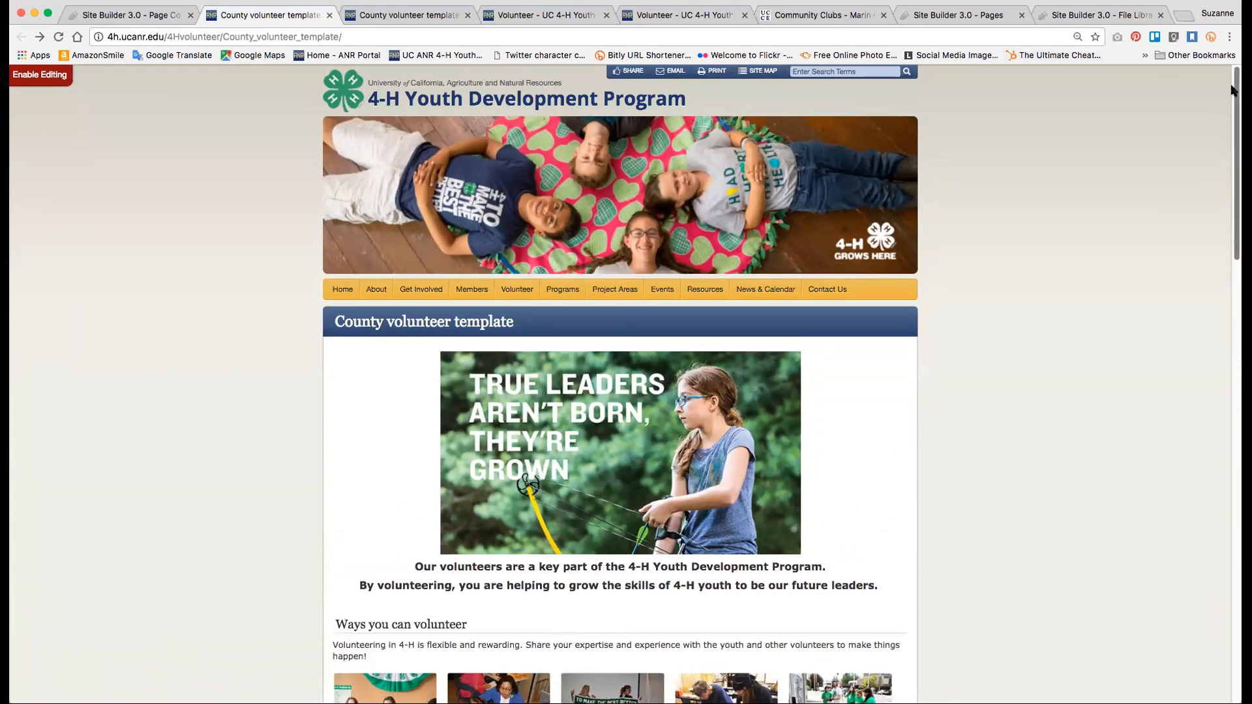
# Switch to the county website volunteer page PDF in Acrobat and show its page 1 beside the browser window
pyautogui.moveTo(1242, 90); pyautogui.dragTo(1060, 79)
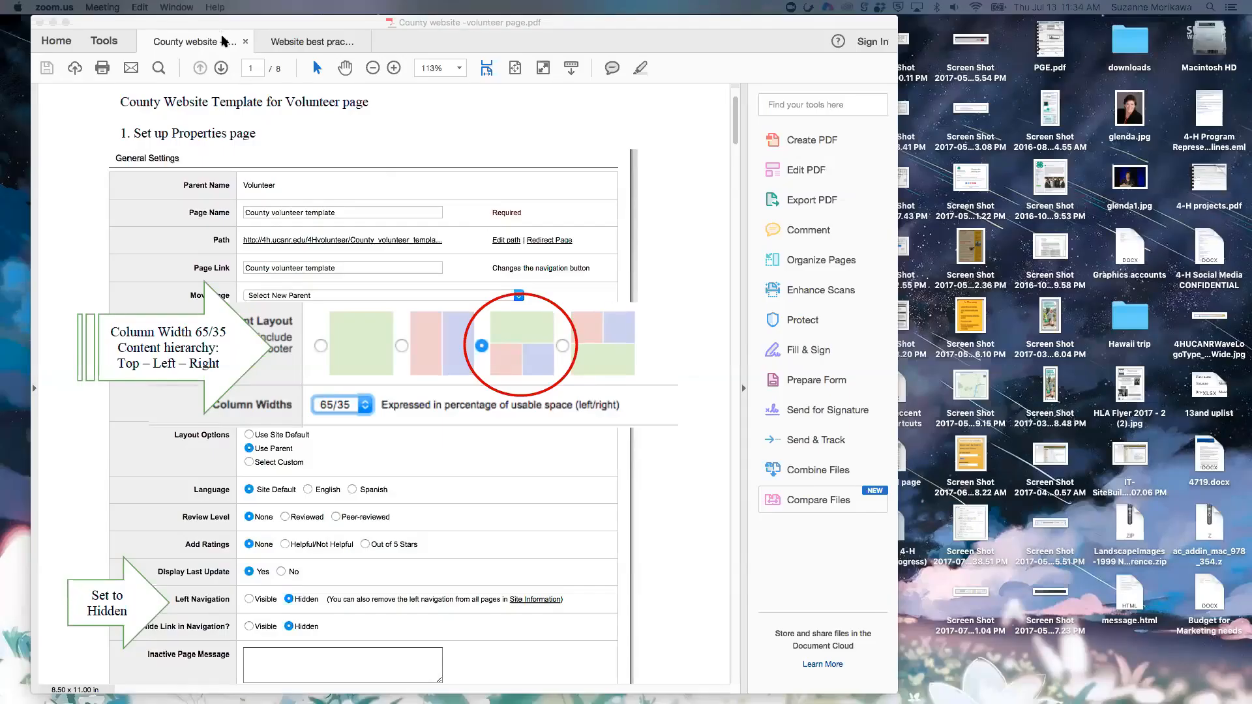
pyautogui.click(246, 41)
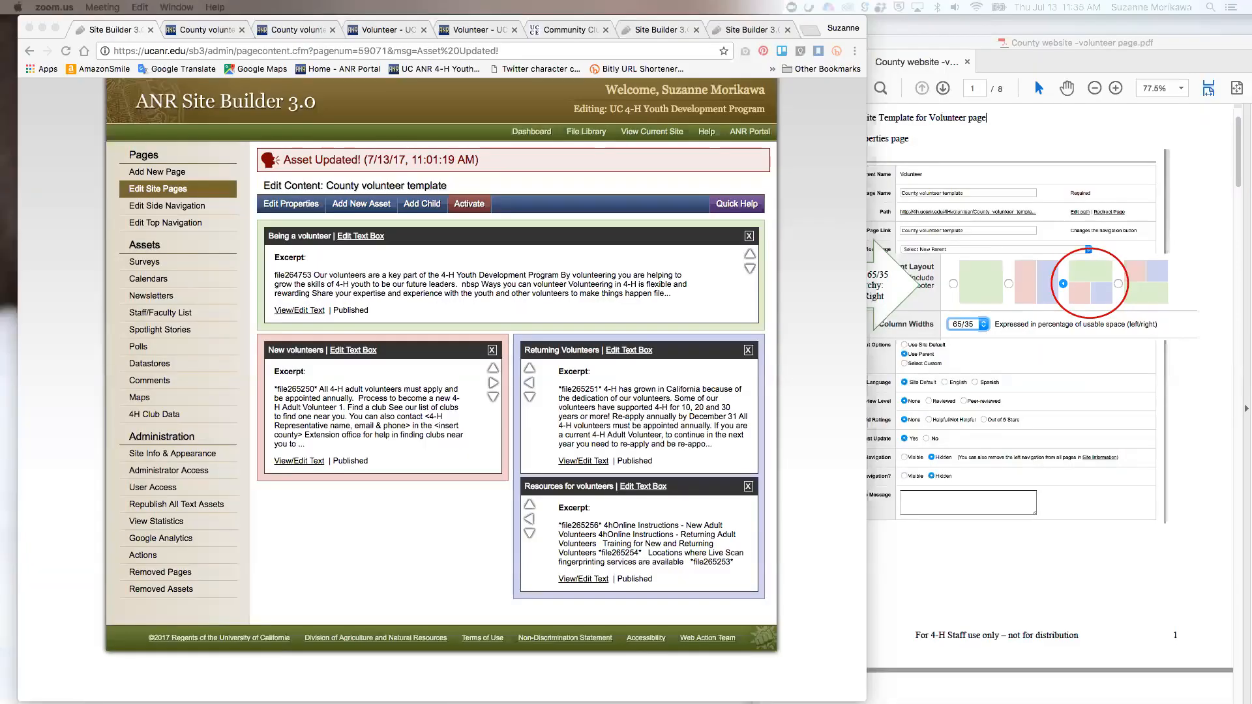
pyautogui.click(964, 41)
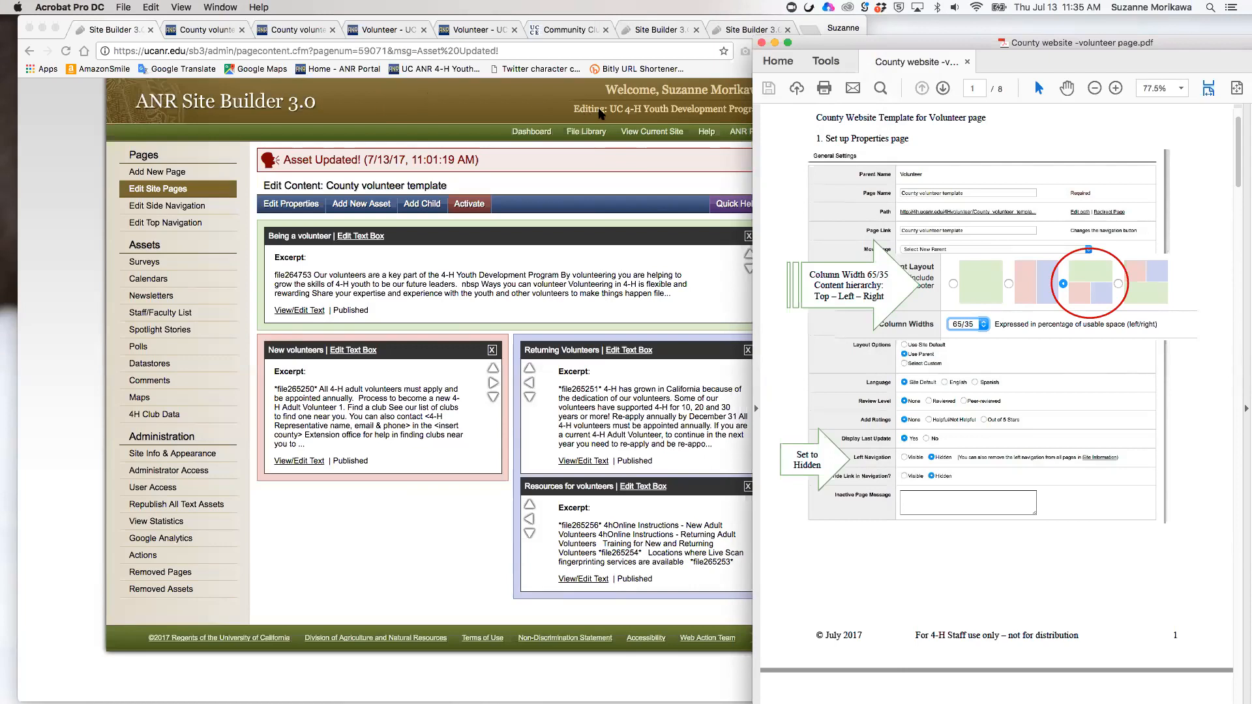
# Show the published County volunteer template page in Chrome, then return to its Site Builder content editor
pyautogui.click(533, 102)
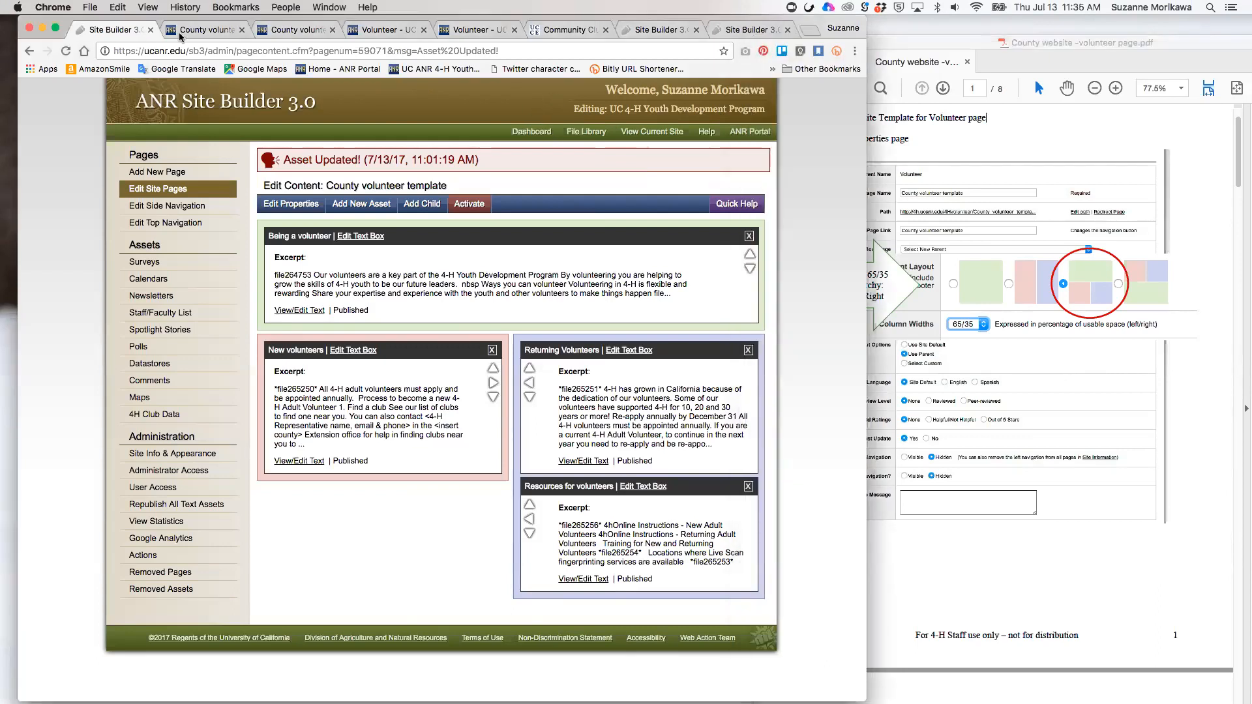
pyautogui.click(196, 29)
pyautogui.moveTo(856, 190); pyautogui.dragTo(895, 257)
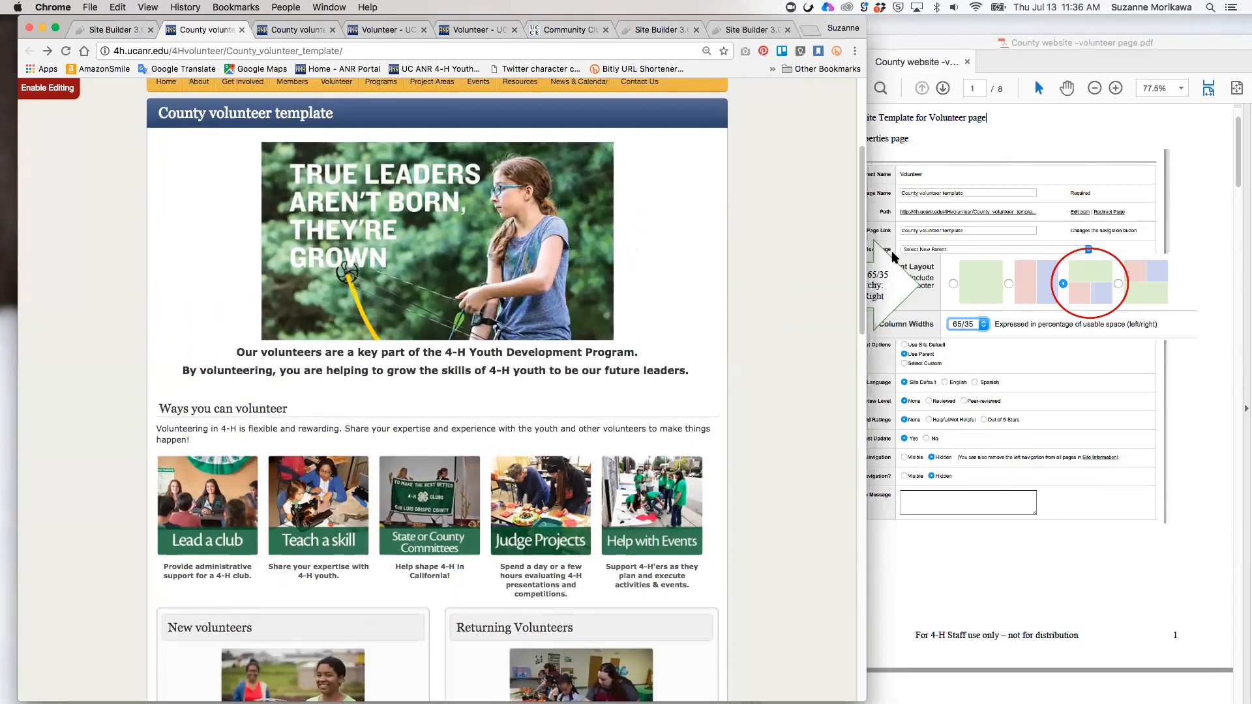
pyautogui.click(130, 28)
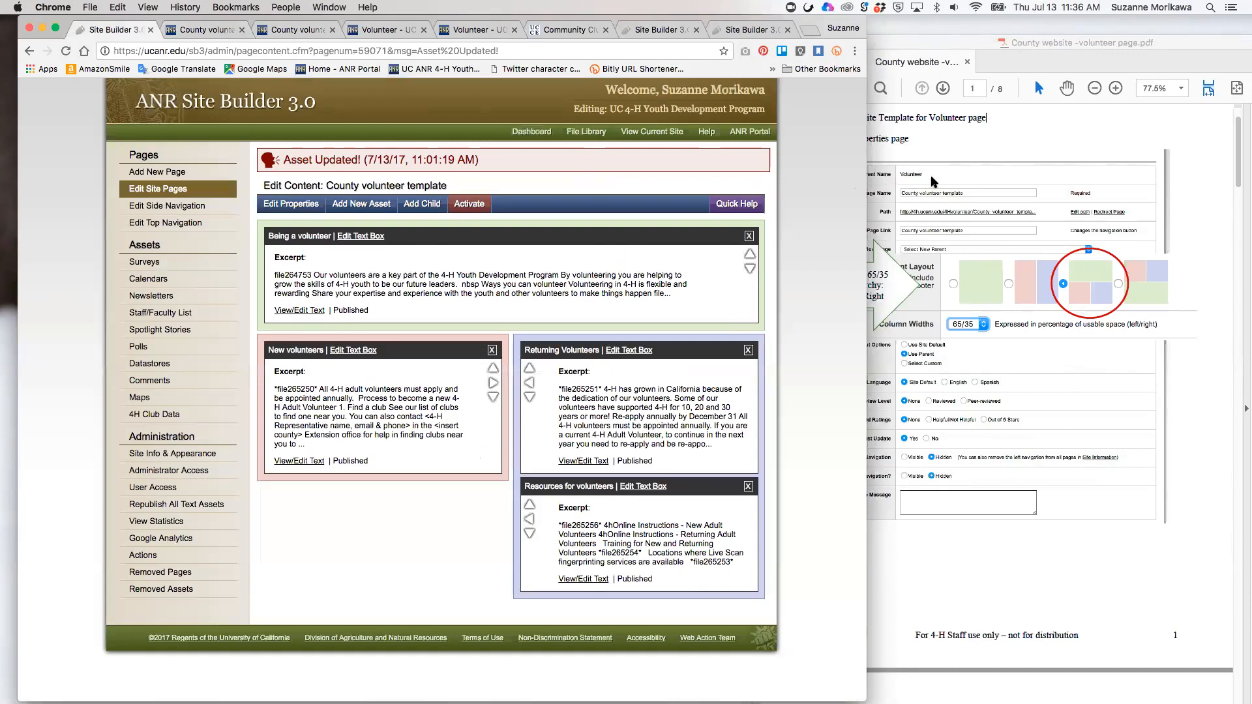
# Open the properties of the County volunteer template page in Site Builder
pyautogui.click(991, 147)
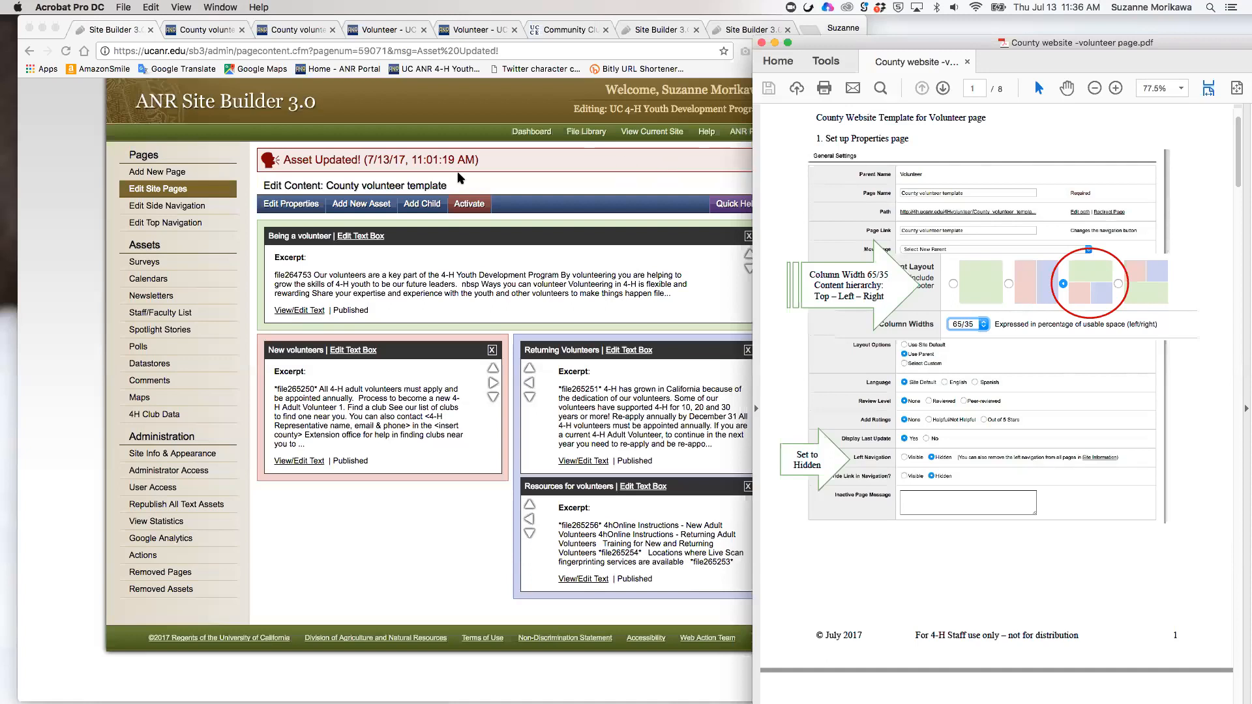
pyautogui.click(292, 206)
pyautogui.click(291, 206)
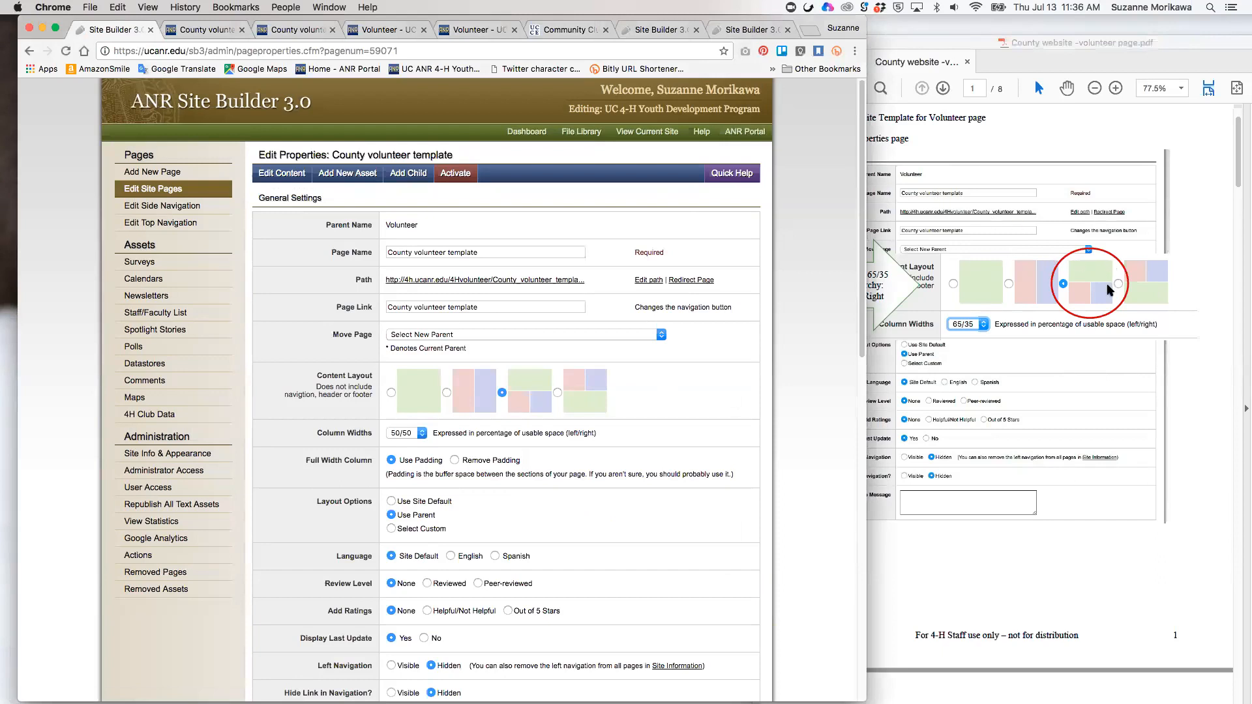
# Review the PDF's page 1 instructions for the 65/35 column width and Top – Left – Right content hierarchy
pyautogui.click(1140, 321)
pyautogui.click(1174, 362)
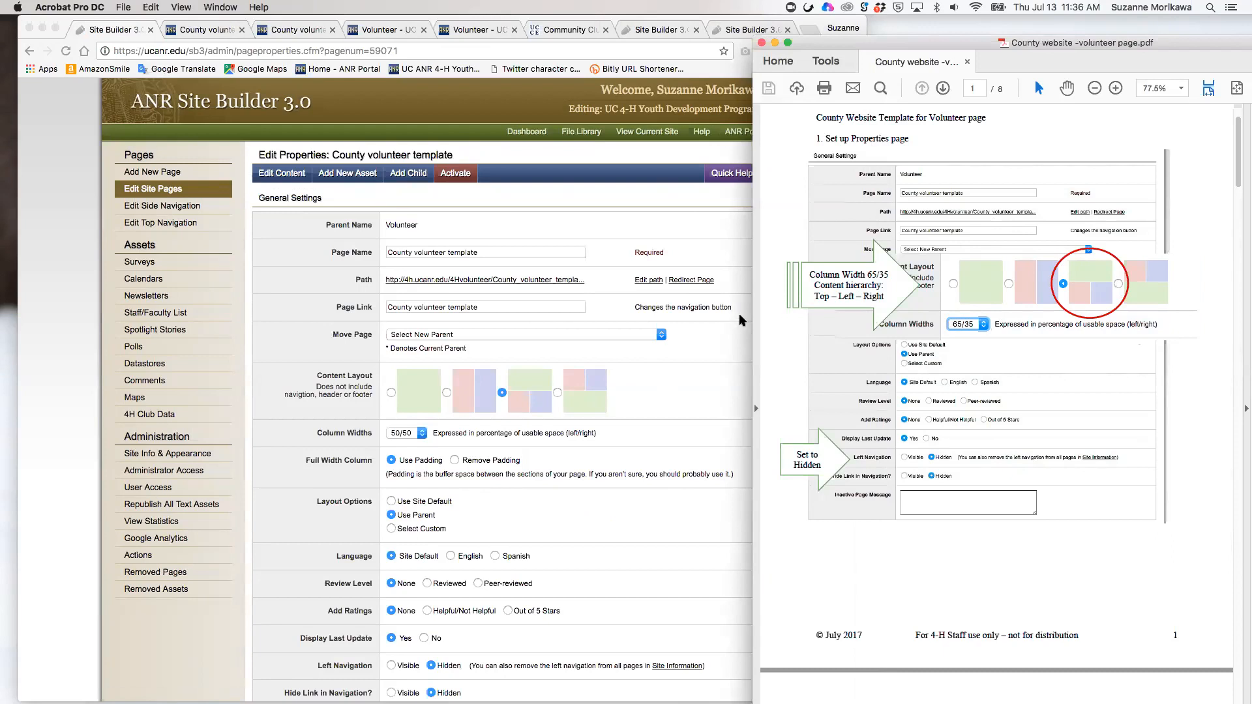
pyautogui.moveTo(872, 273); pyautogui.dragTo(879, 274)
pyautogui.click(865, 290)
# Compare the PDF's page 2 metadata section with the Social Networking Tools/Search Engine Optimization fields in the Site Builder page properties
pyautogui.scroll(-1, 1233, 181)
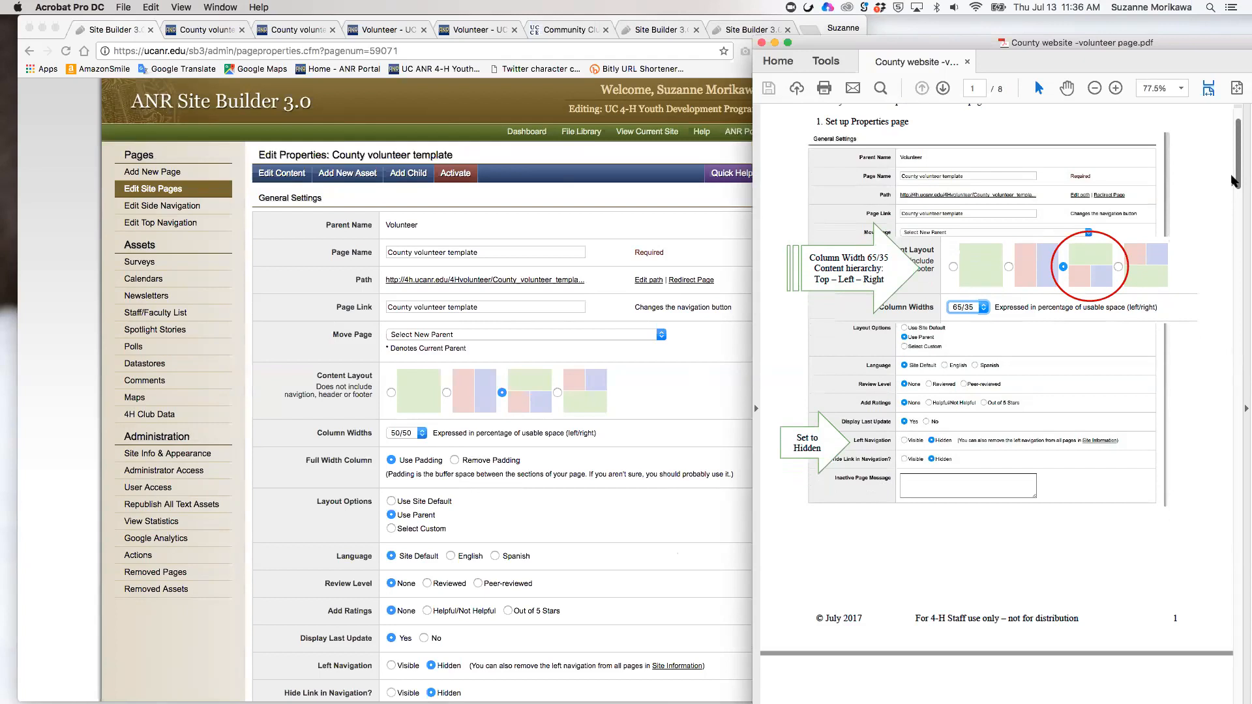
pyautogui.scroll(-3, 1234, 182)
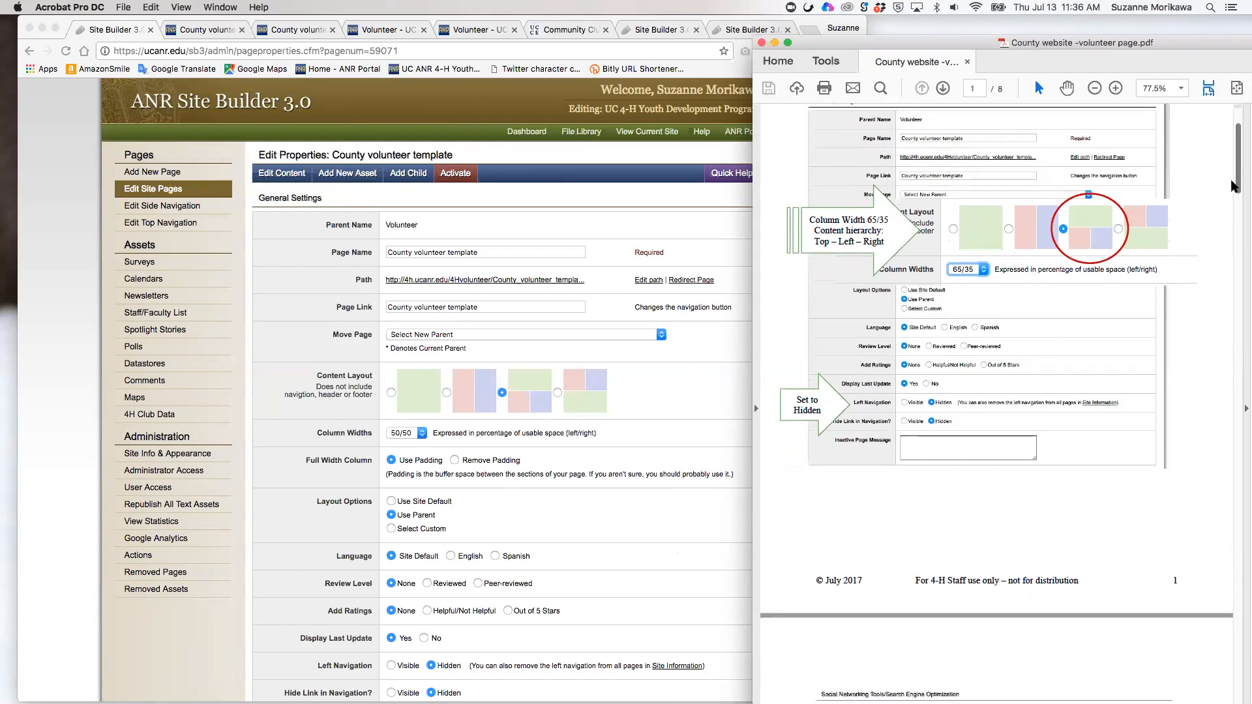
pyautogui.scroll(-2, 1234, 187)
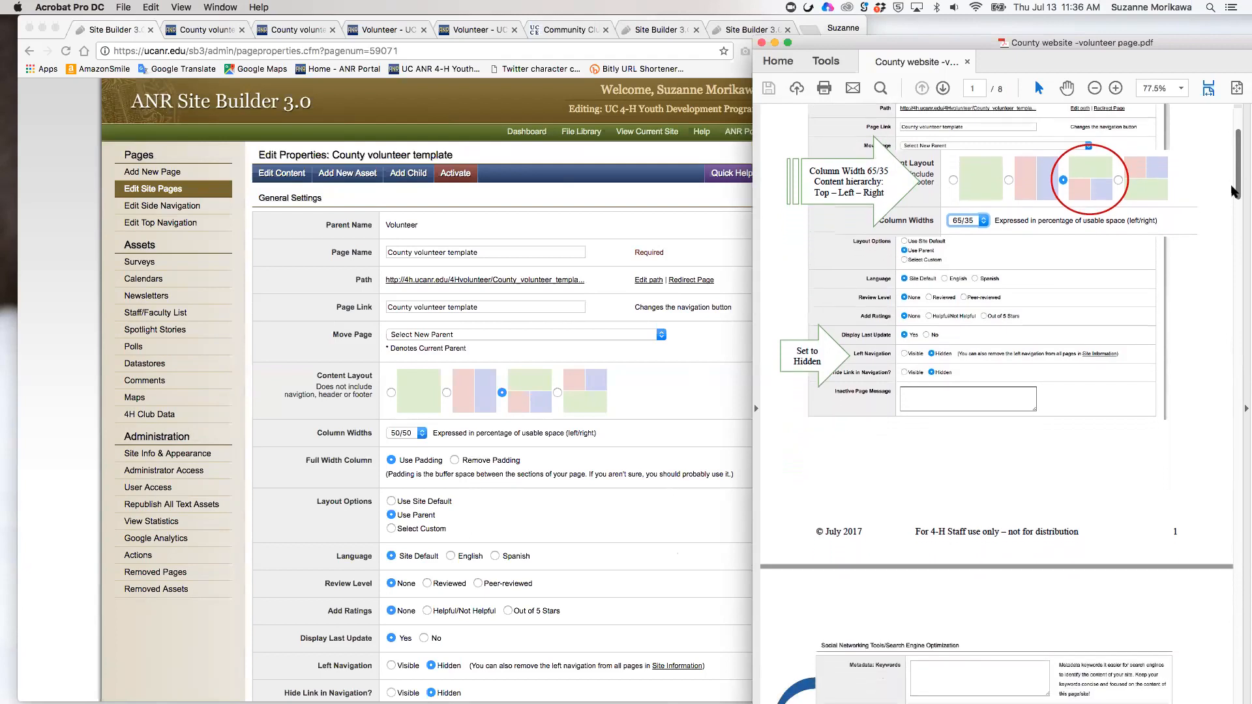
pyautogui.moveTo(1232, 186); pyautogui.dragTo(1237, 244)
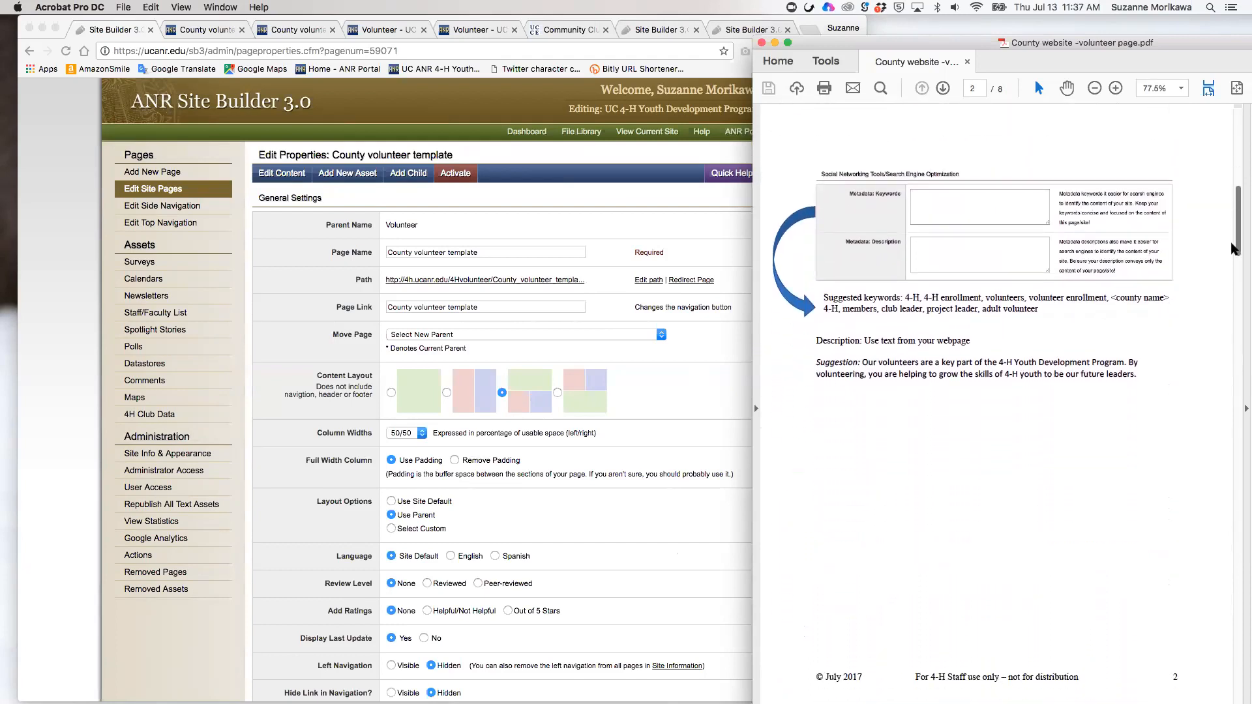
pyautogui.click(620, 199)
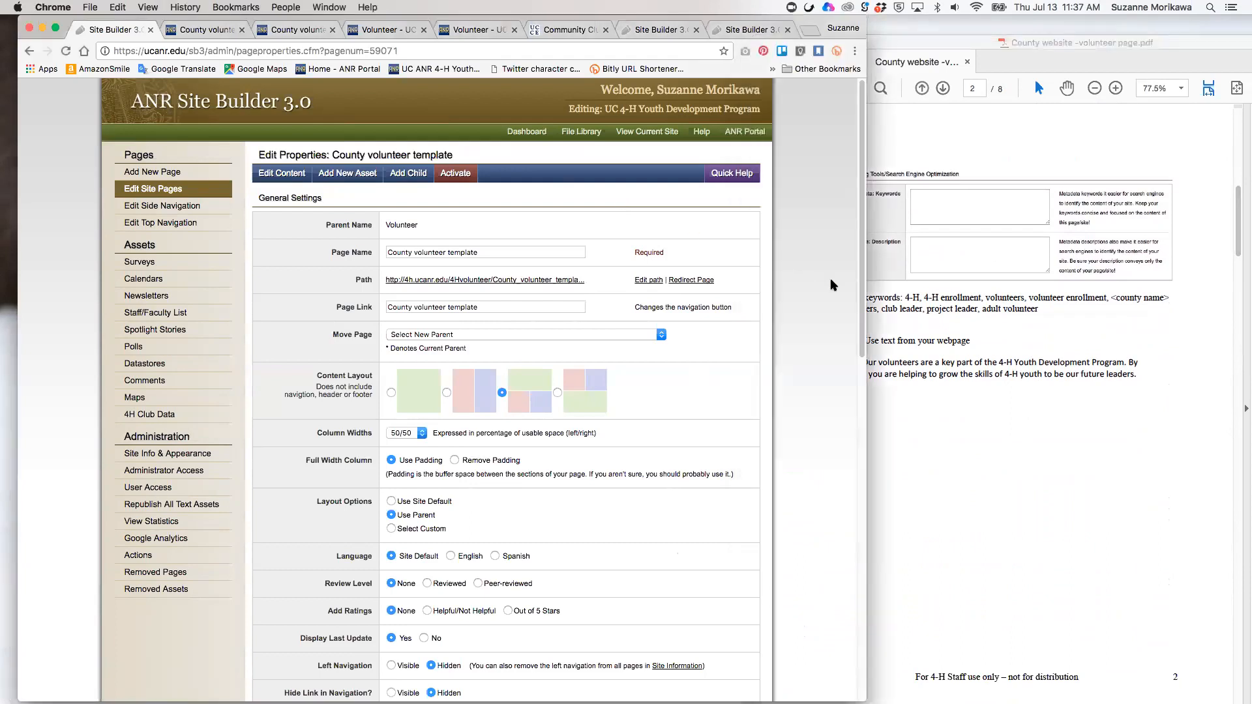
pyautogui.scroll(-7, 855, 333)
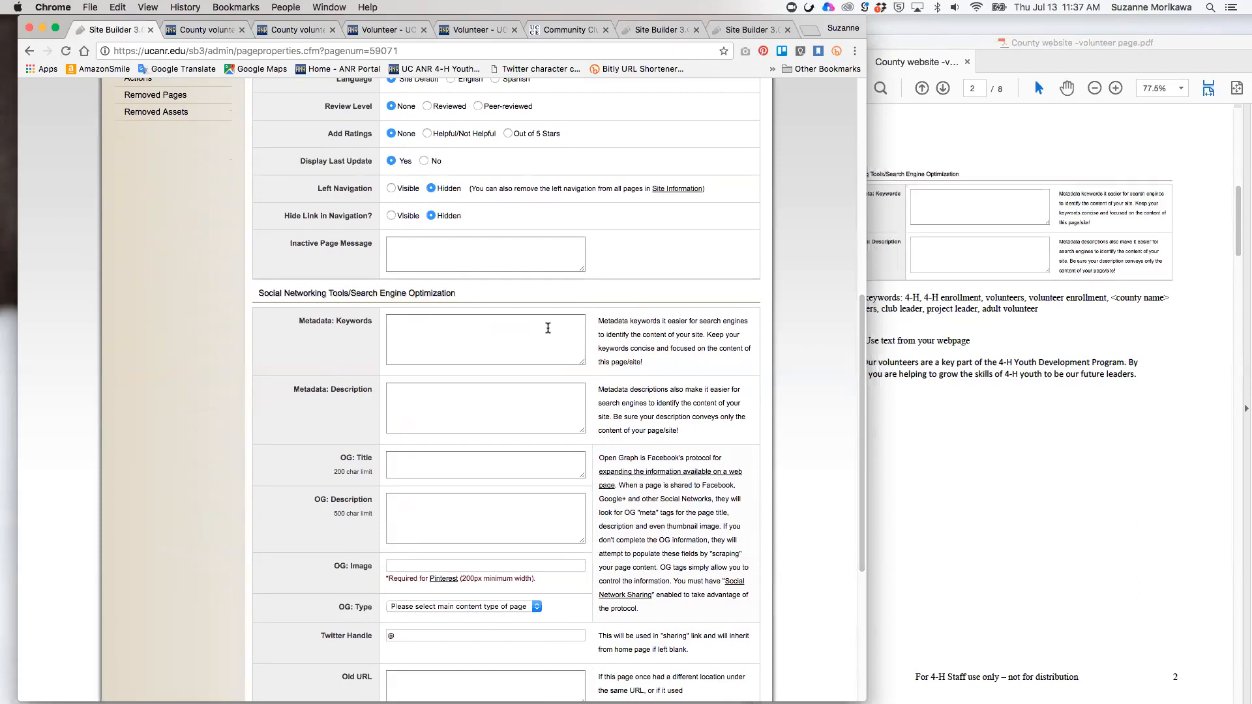
# Highlight the suggested metadata keywords, from "4-H" through "adult volunteer", on page 2 of the PDF
pyautogui.click(949, 420)
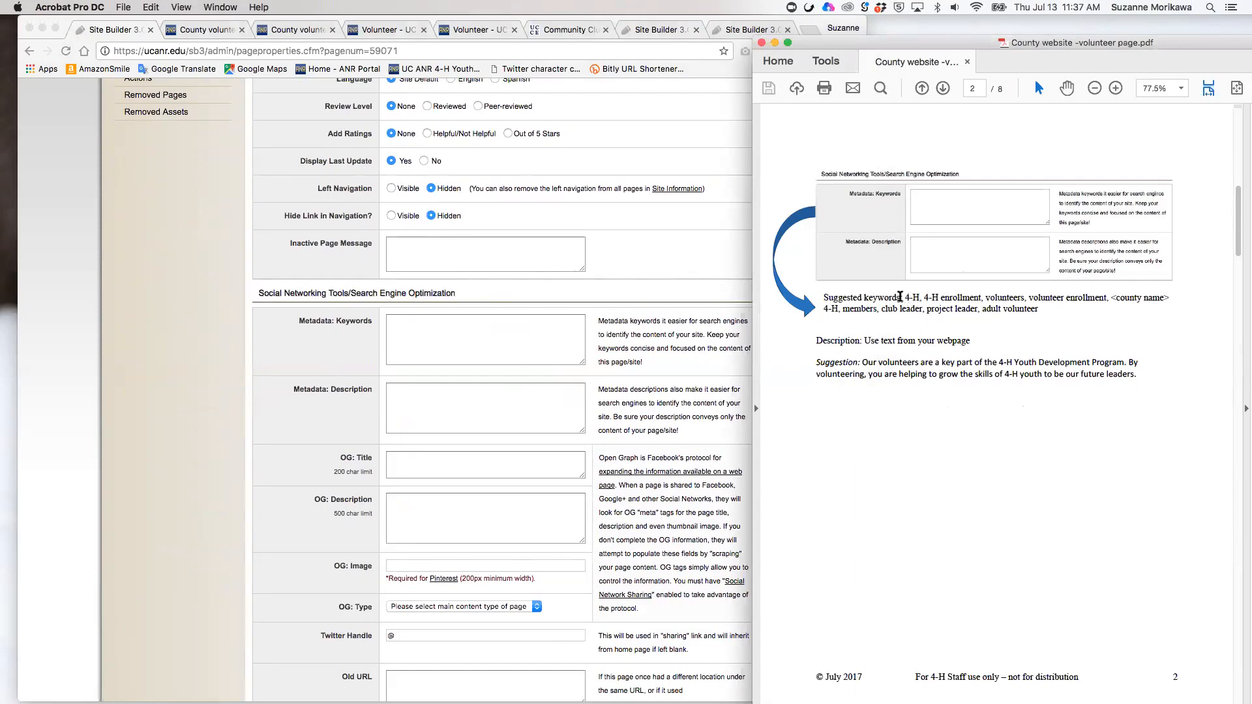
pyautogui.moveTo(904, 297); pyautogui.dragTo(1038, 311)
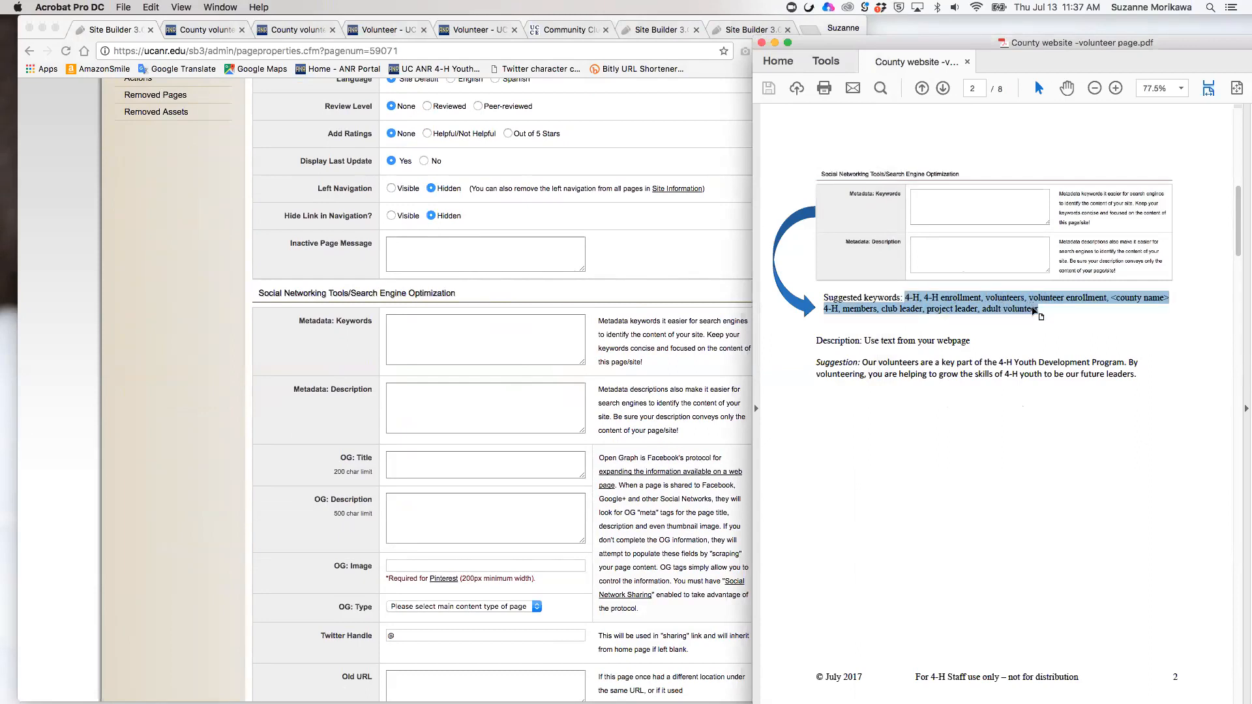
pyautogui.click(1037, 311)
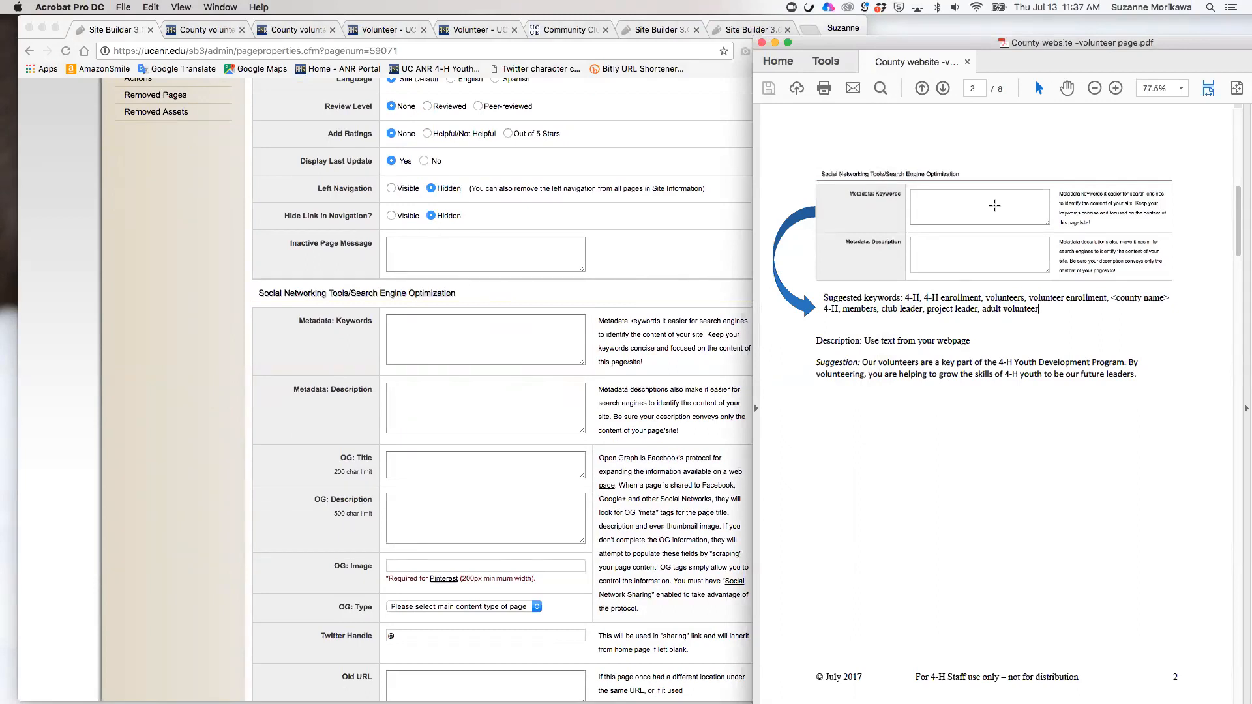
# Highlight the suggested metadata description beginning "Our volunteers are a key part of the 4-H Youth Development Program" in the PDF
pyautogui.click(962, 249)
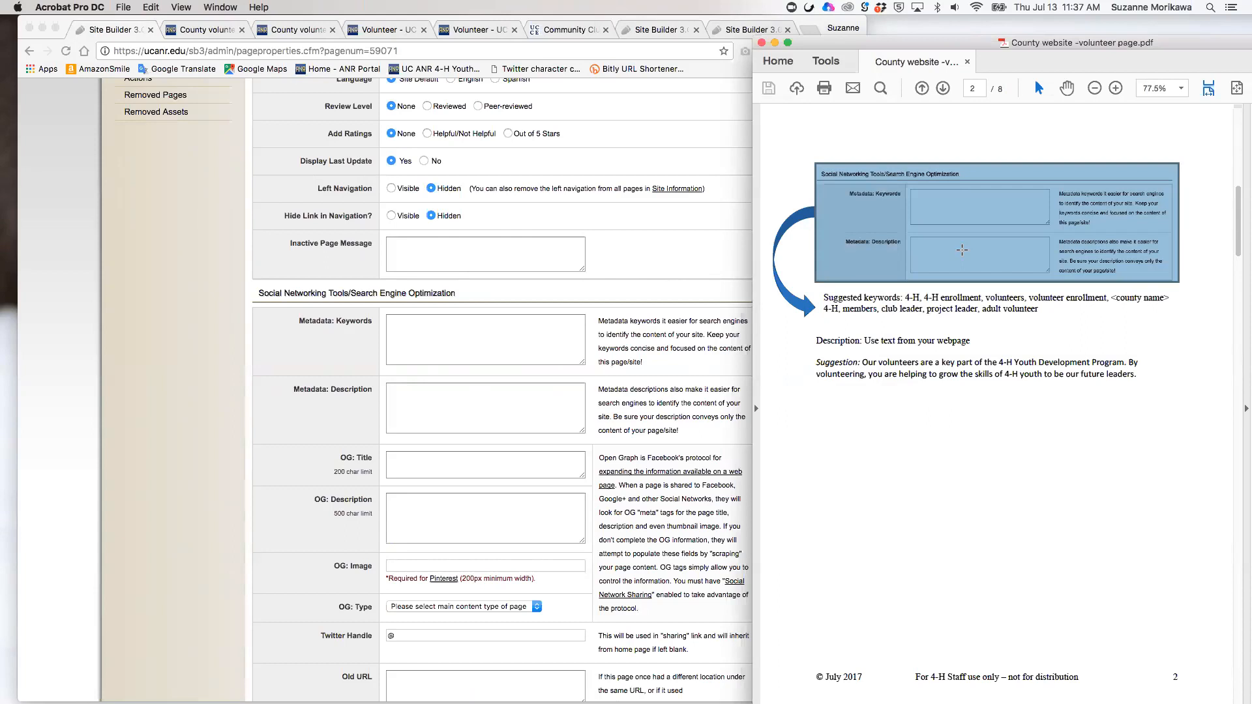
pyautogui.click(964, 258)
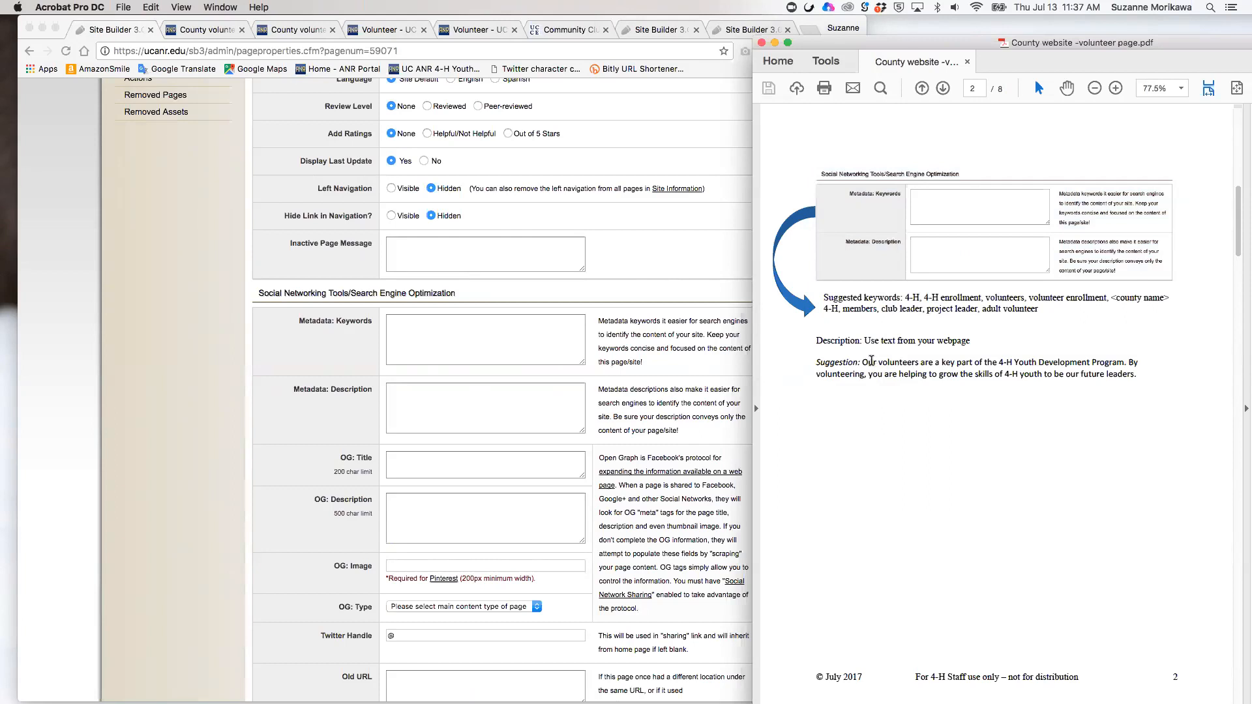
pyautogui.moveTo(862, 363); pyautogui.dragTo(1144, 375)
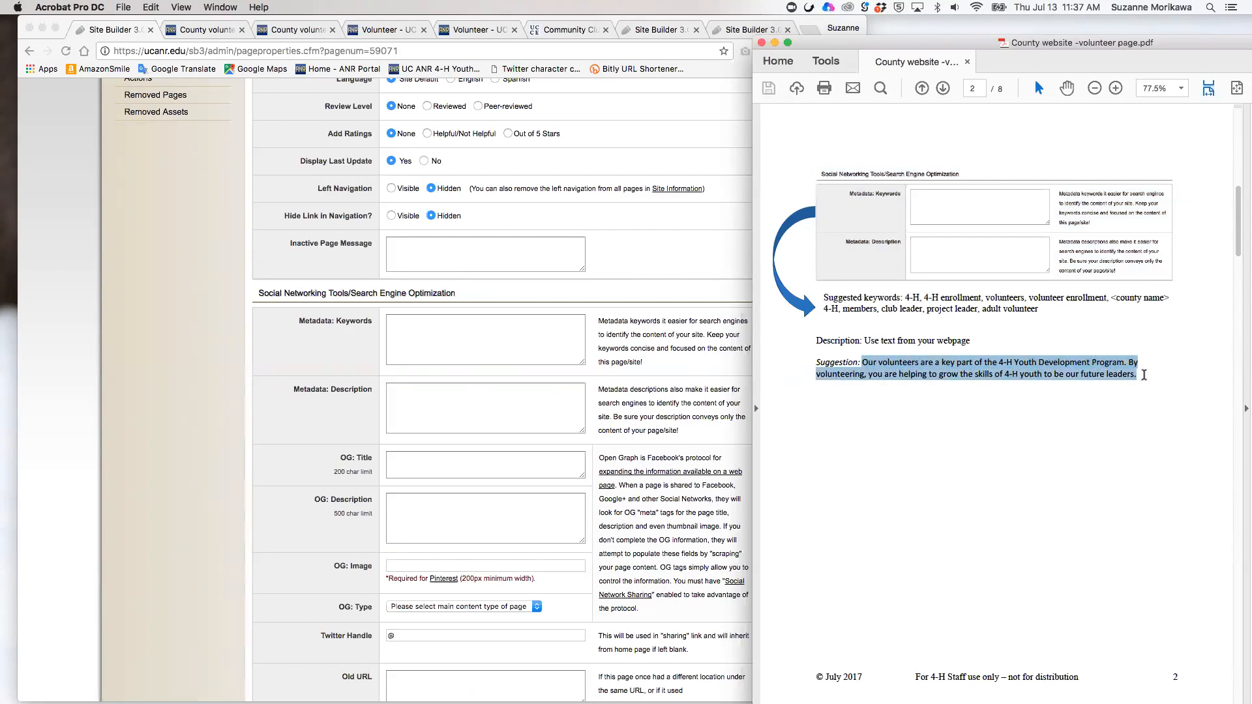
pyautogui.click(1144, 408)
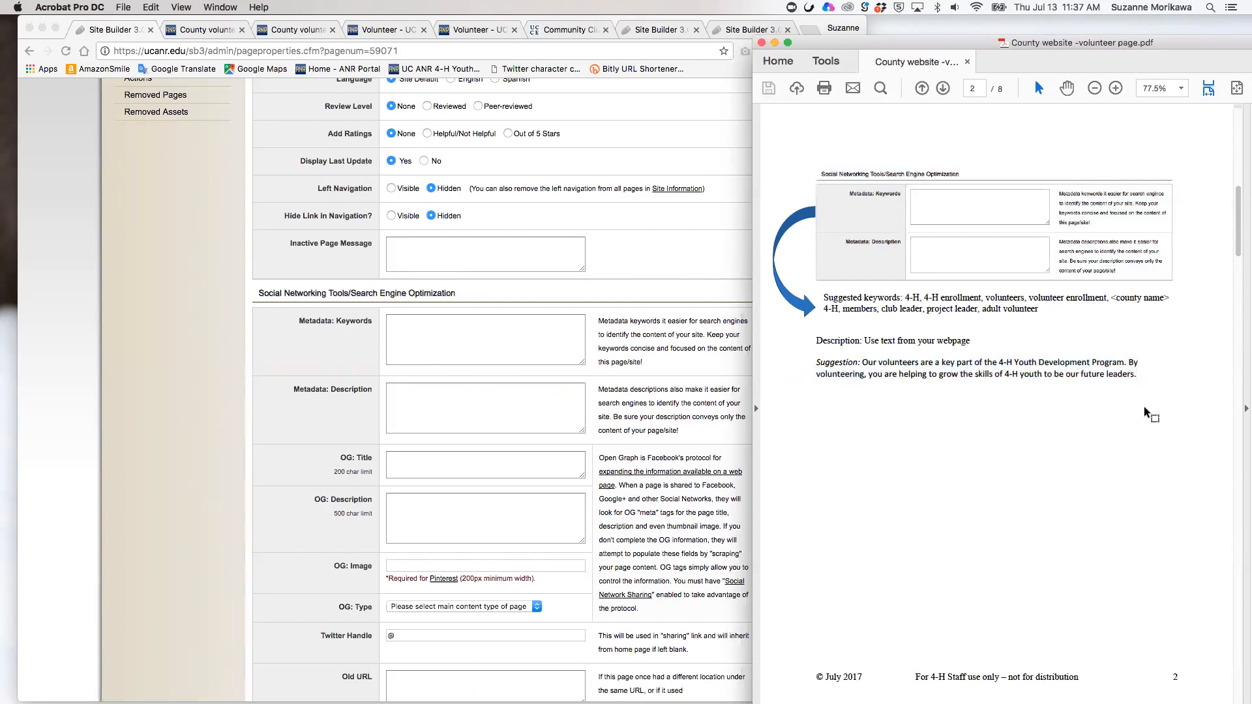
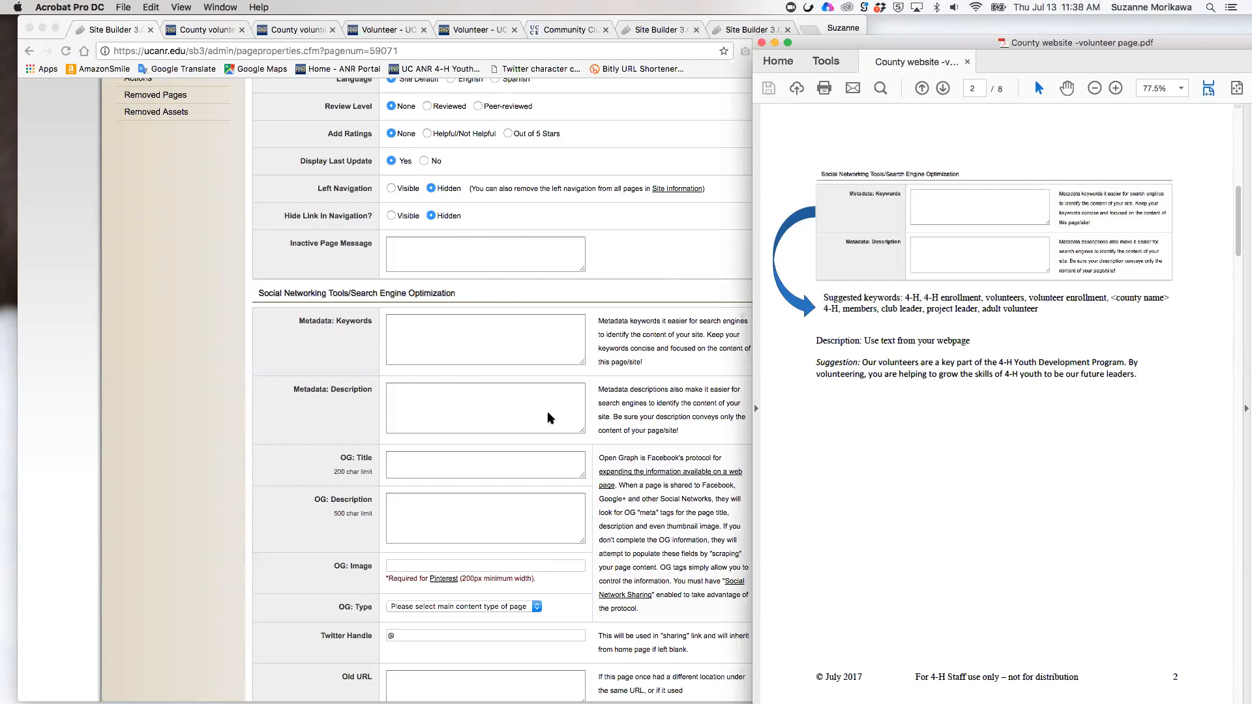
# Return to the template's content editor in Site Builder and show the matching "Edit Content" instructions on page 3 of the PDF
pyautogui.click(650, 293)
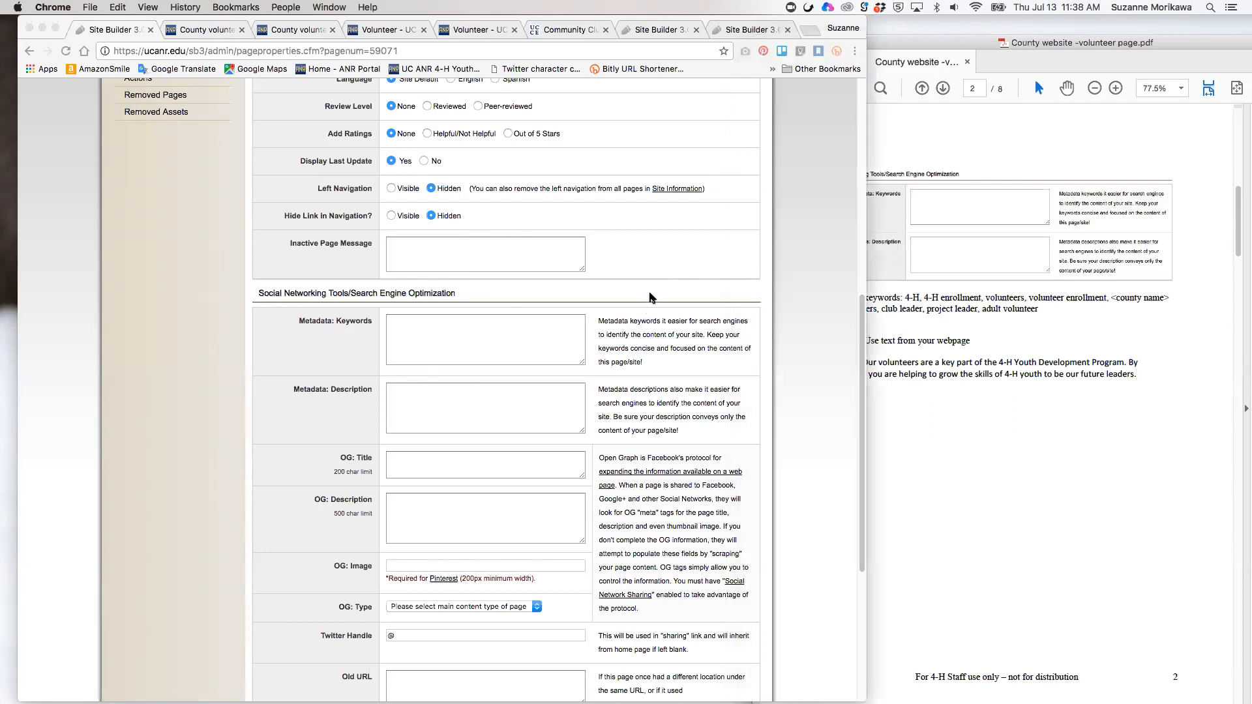
pyautogui.scroll(3, 865, 202)
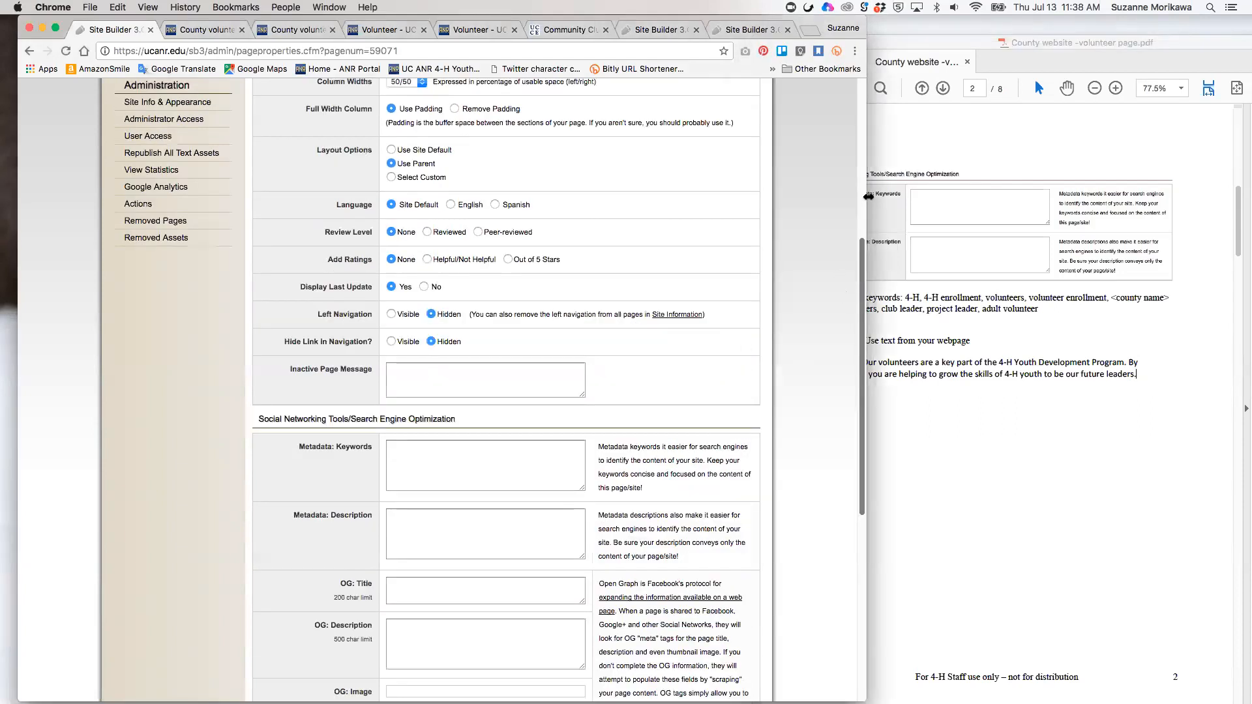
pyautogui.scroll(5, 865, 199)
pyautogui.click(294, 175)
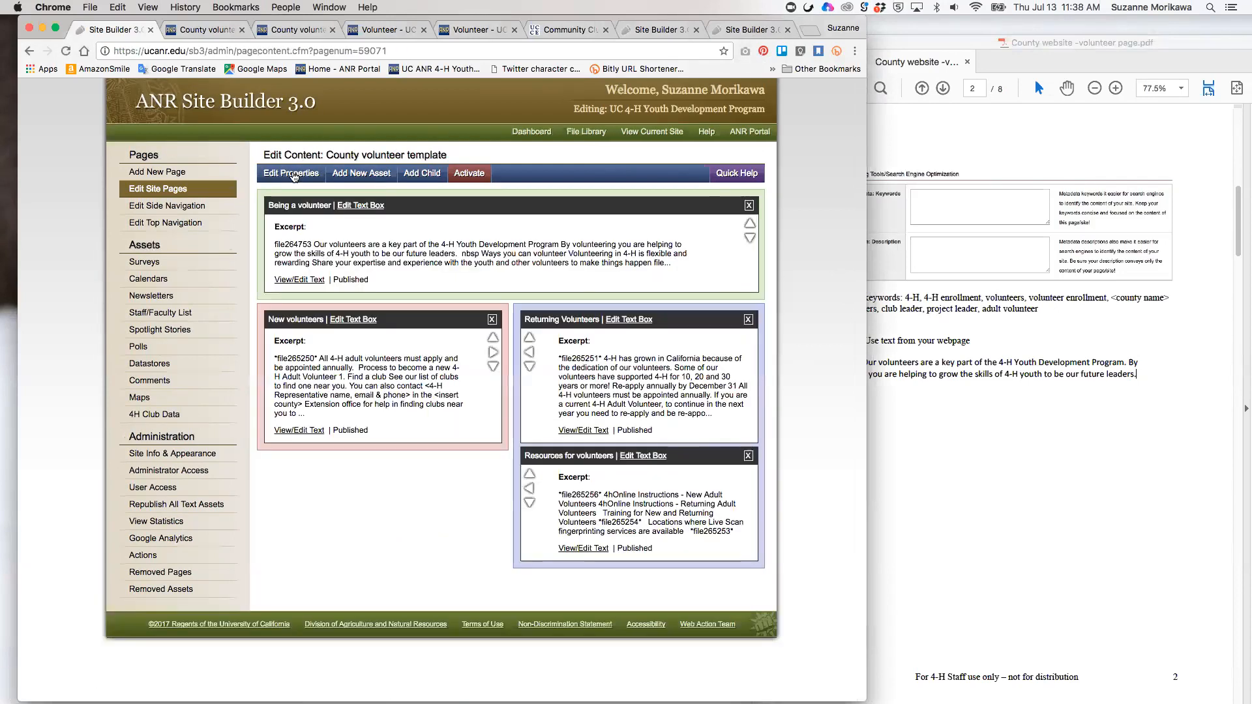
pyautogui.click(1004, 386)
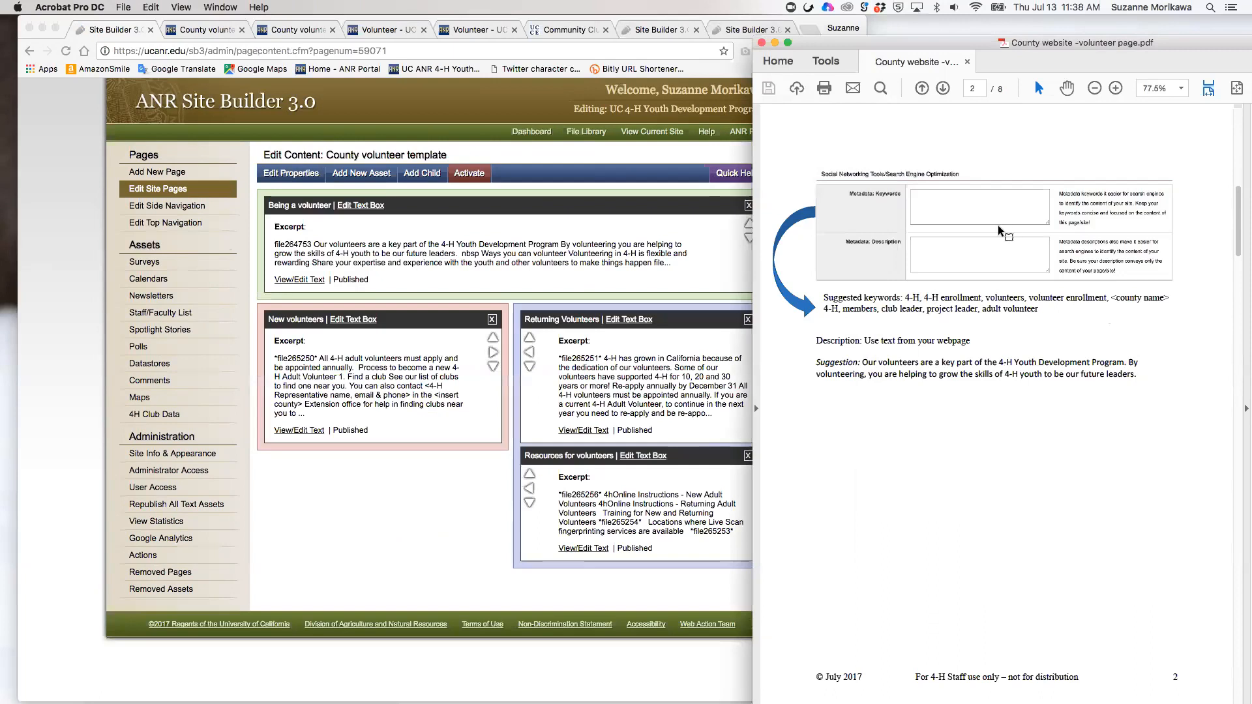
pyautogui.moveTo(1235, 236); pyautogui.dragTo(1236, 290)
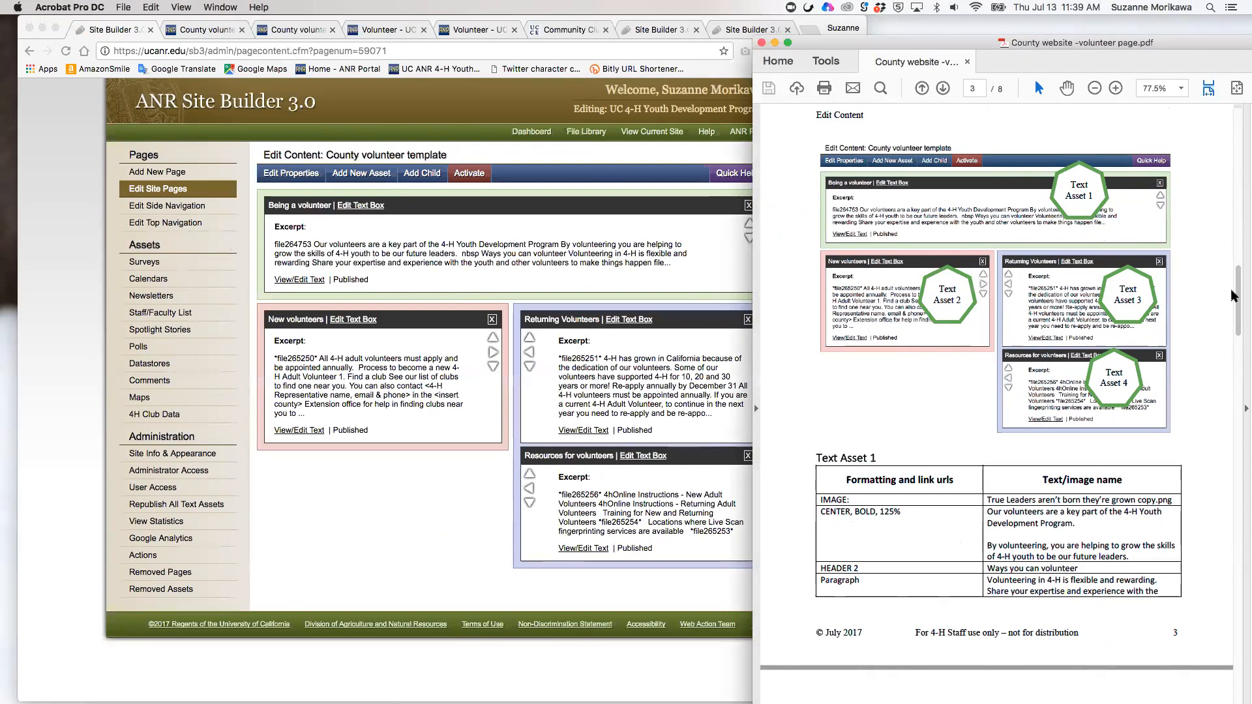
# Review the PDF's Text Asset 1 instructions and open the "Being a volunteer" text box for editing beside them
pyautogui.scroll(-2, 1232, 314)
pyautogui.scroll(-10, 1233, 313)
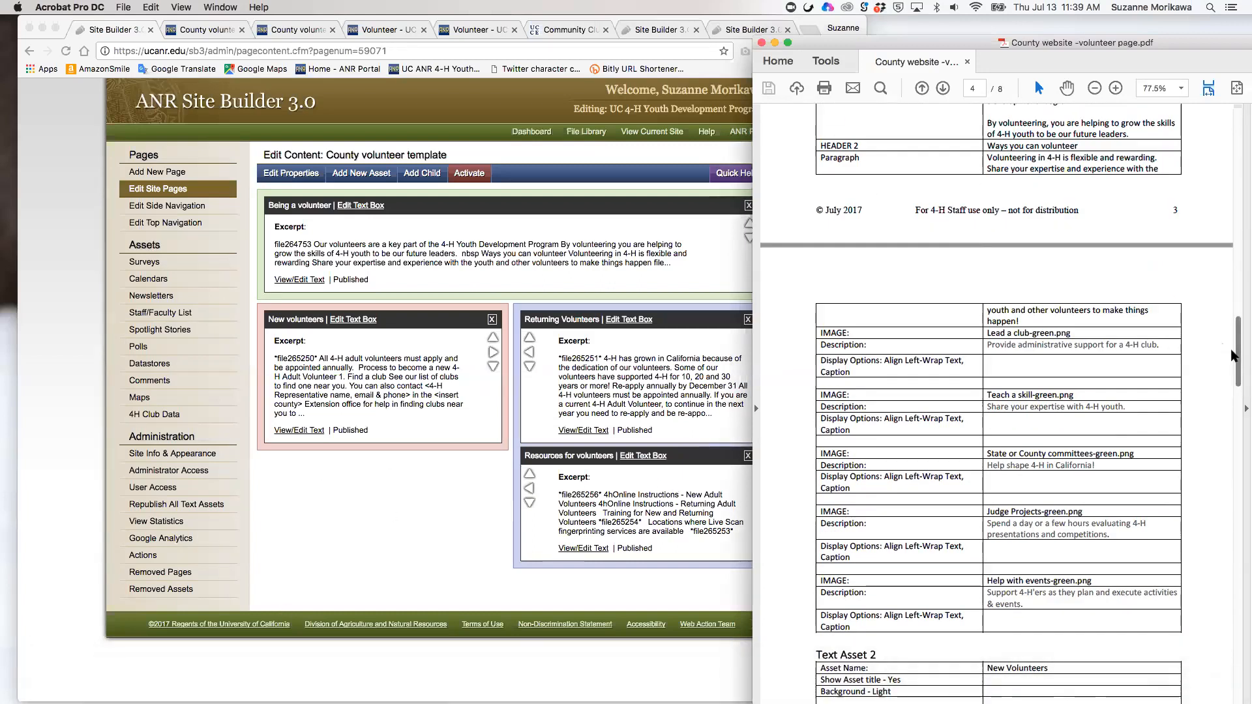
pyautogui.scroll(3, 1231, 349)
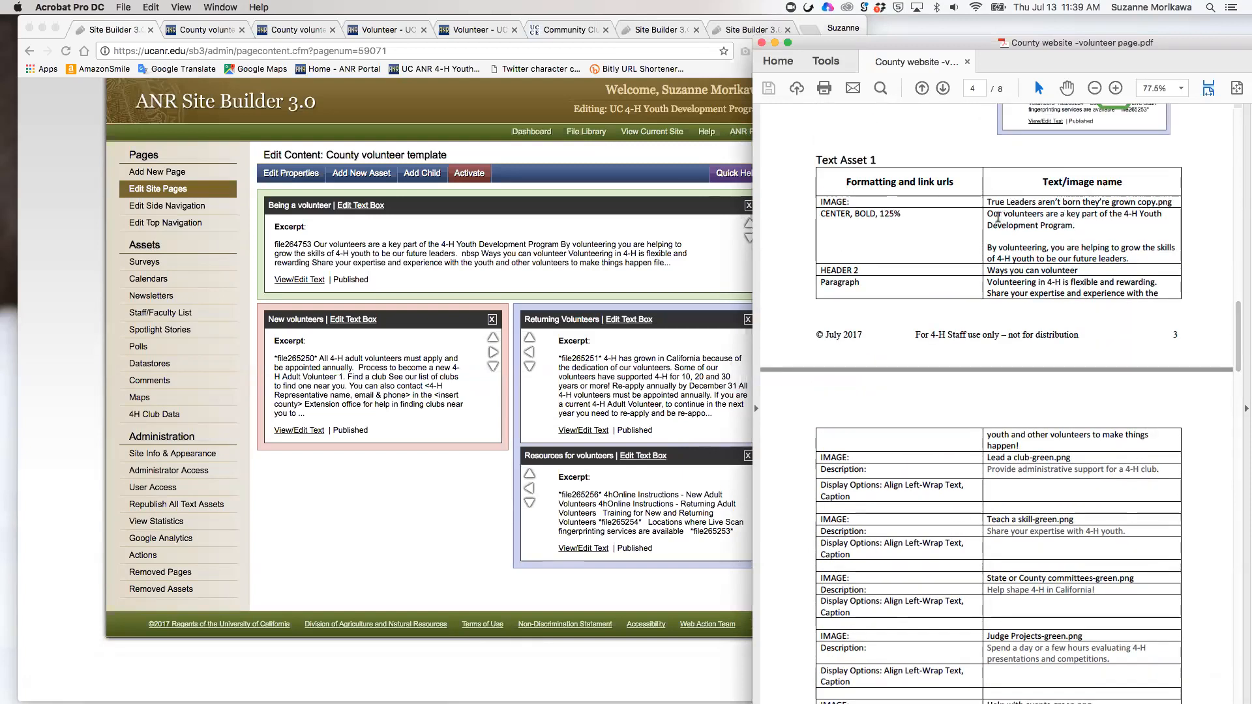
pyautogui.click(350, 209)
pyautogui.click(350, 207)
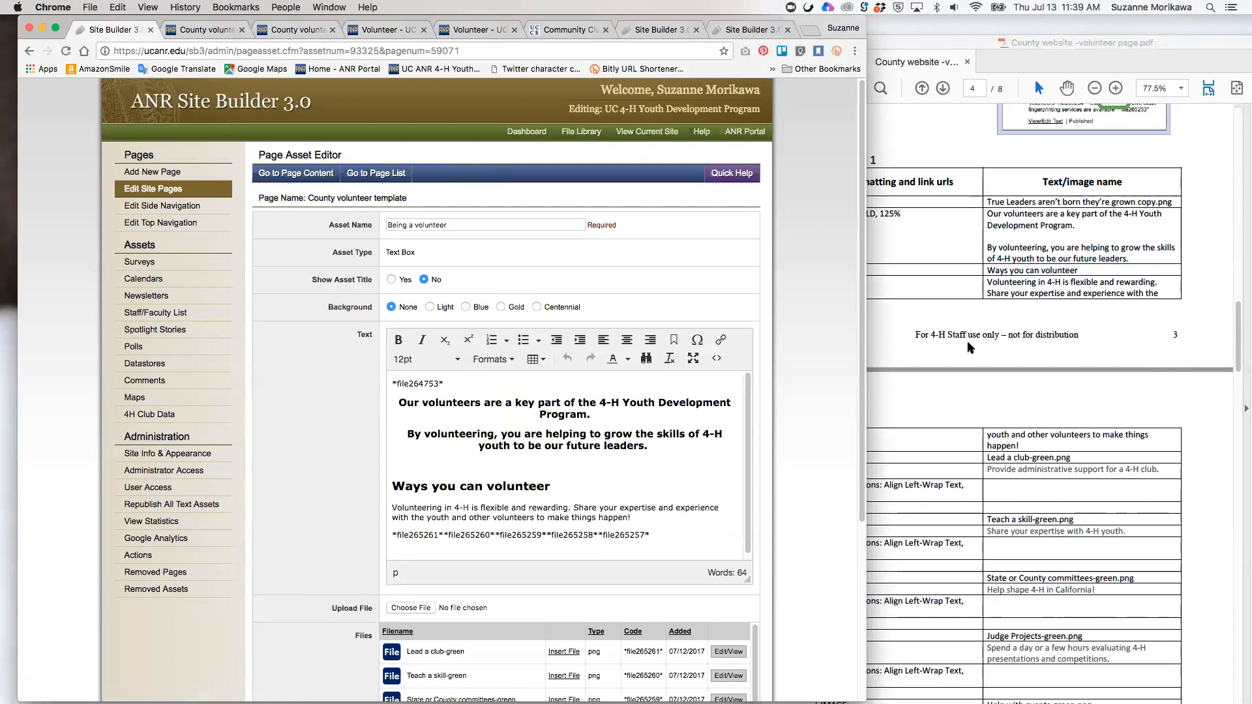
pyautogui.click(1039, 232)
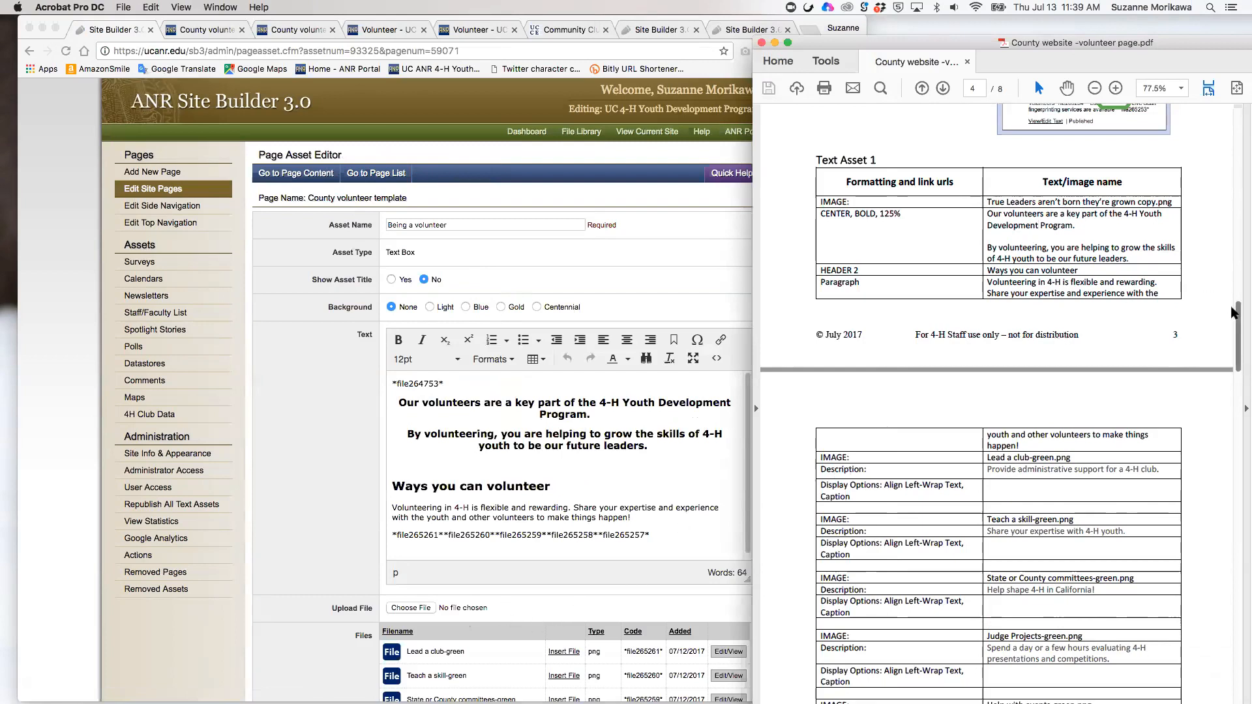
pyautogui.scroll(-3, 1232, 314)
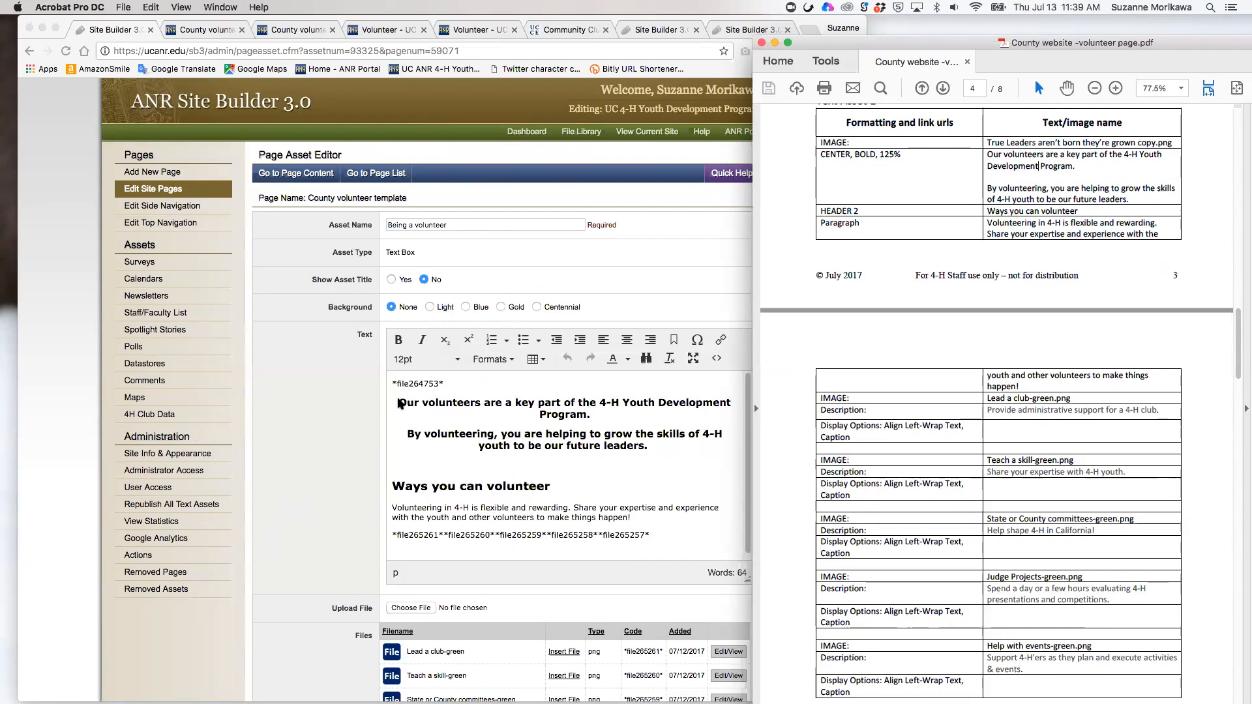
# Highlight the two introductory sentences in the text box and compare their formatting with the PDF's "CENTER, BOLD, 125%" instruction
pyautogui.click(605, 412)
pyautogui.moveTo(396, 402); pyautogui.dragTo(687, 440)
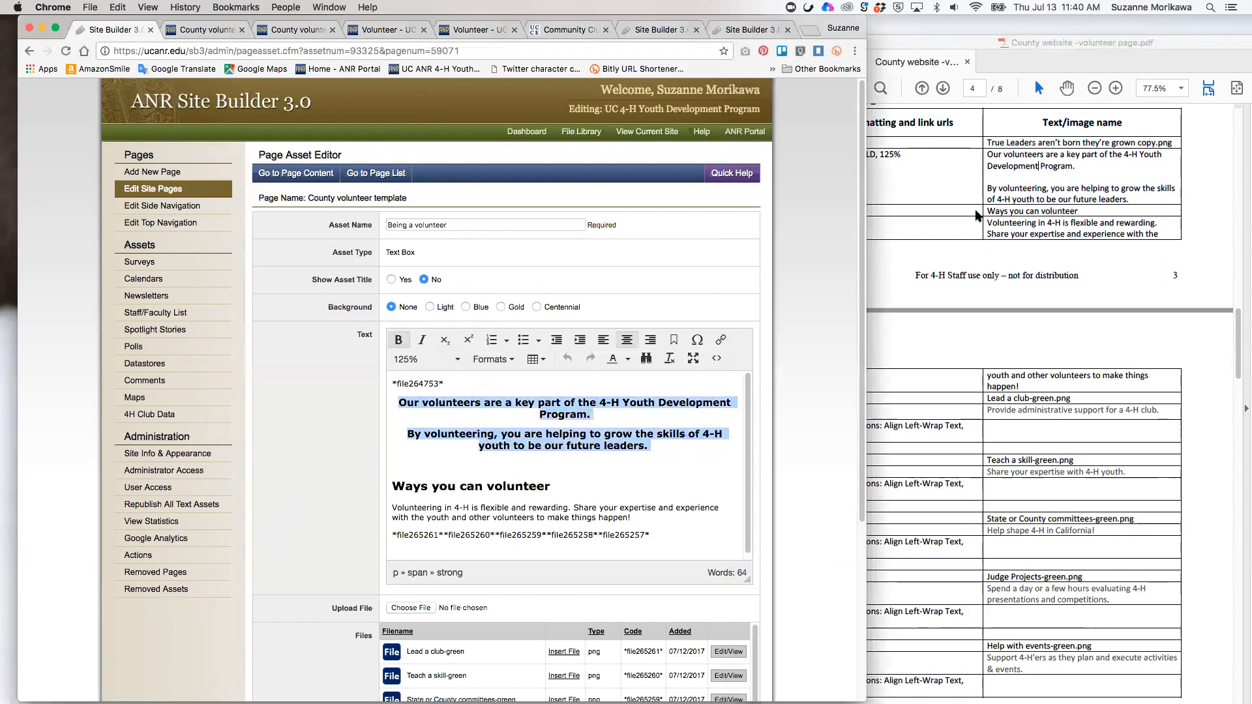
pyautogui.click(968, 179)
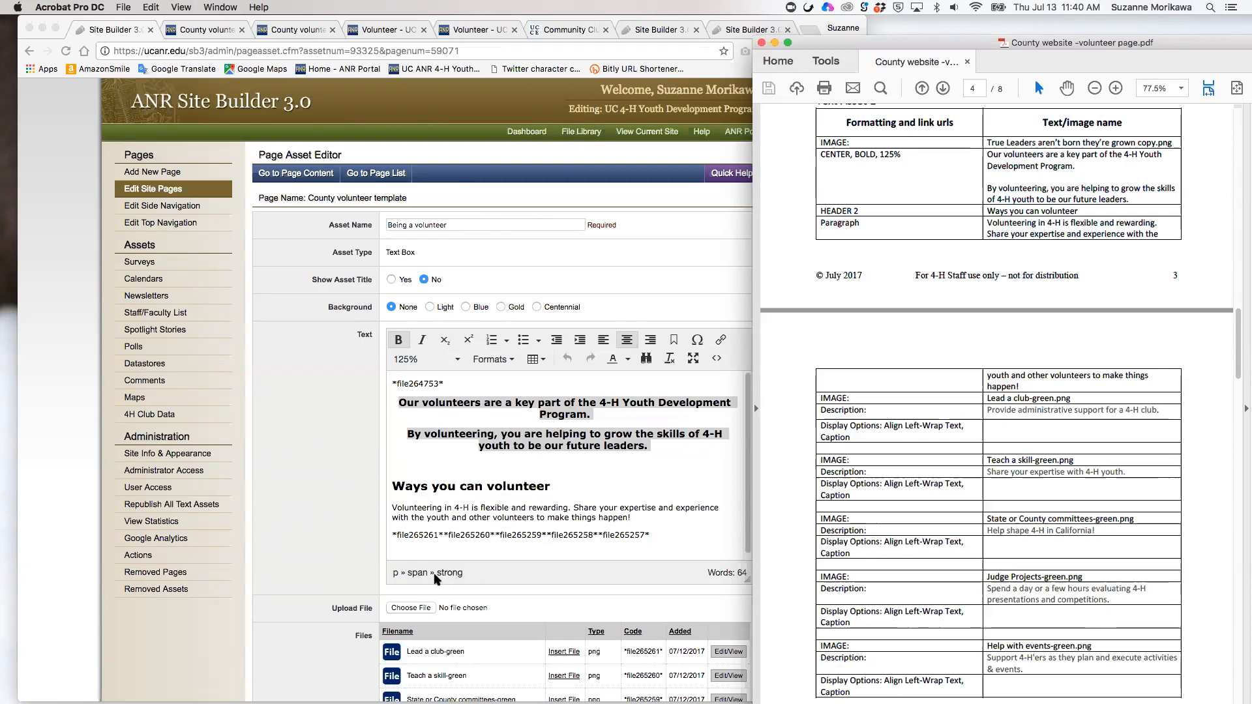
# Highlight the "Ways you can volunteer" heading, compare it with the PDF's HEADER 2 row, and show the available heading formats
pyautogui.click(474, 494)
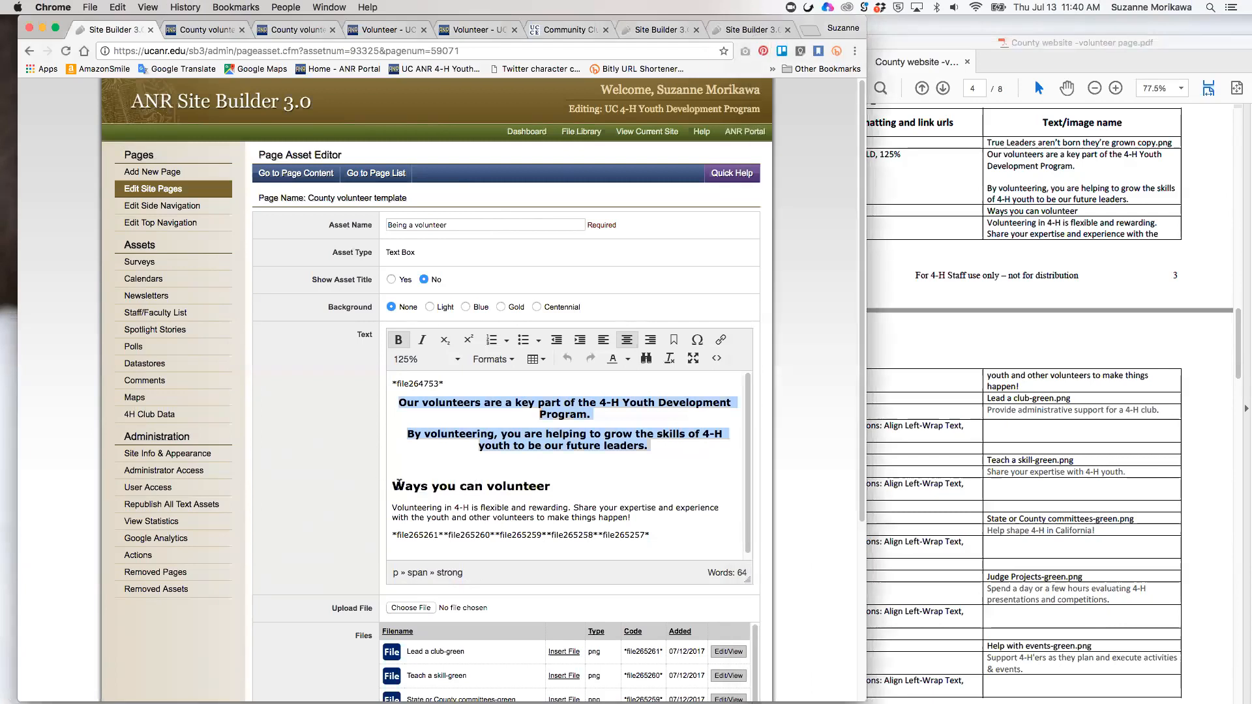
pyautogui.moveTo(394, 486); pyautogui.dragTo(556, 484)
pyautogui.moveTo(988, 211); pyautogui.dragTo(1005, 218)
pyautogui.click(996, 211)
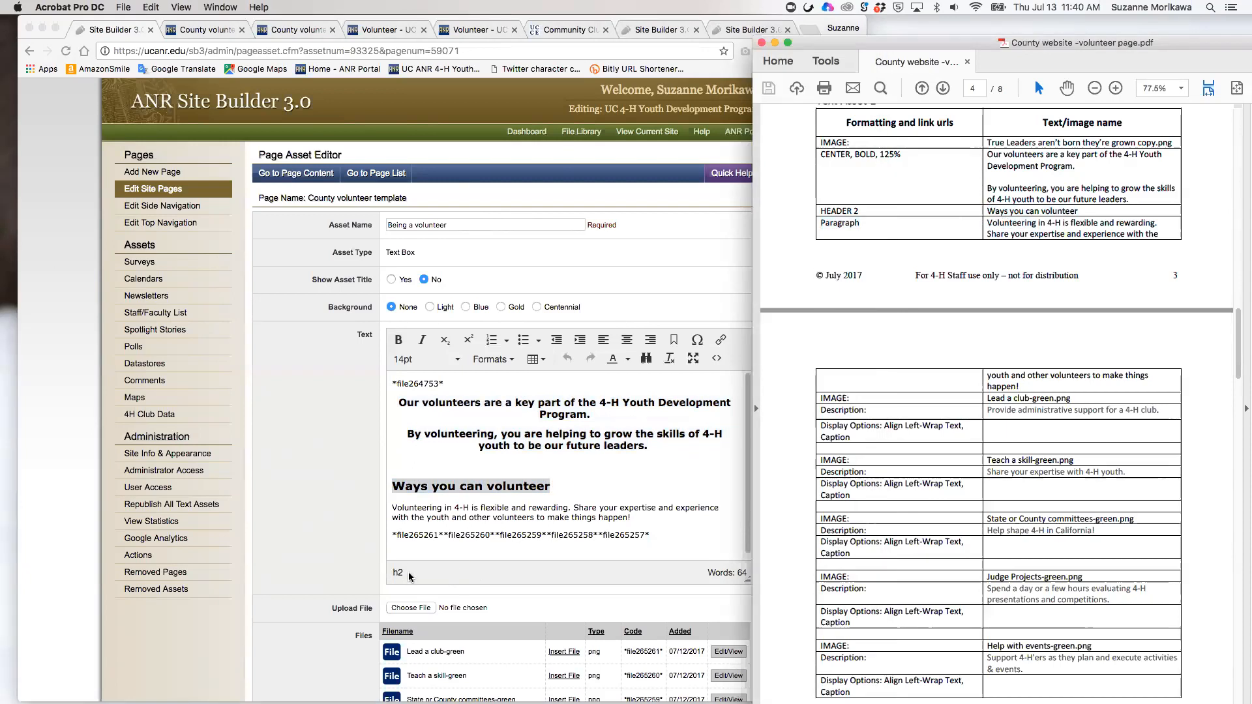
pyautogui.click(486, 362)
pyautogui.click(490, 359)
pyautogui.moveTo(546, 383)
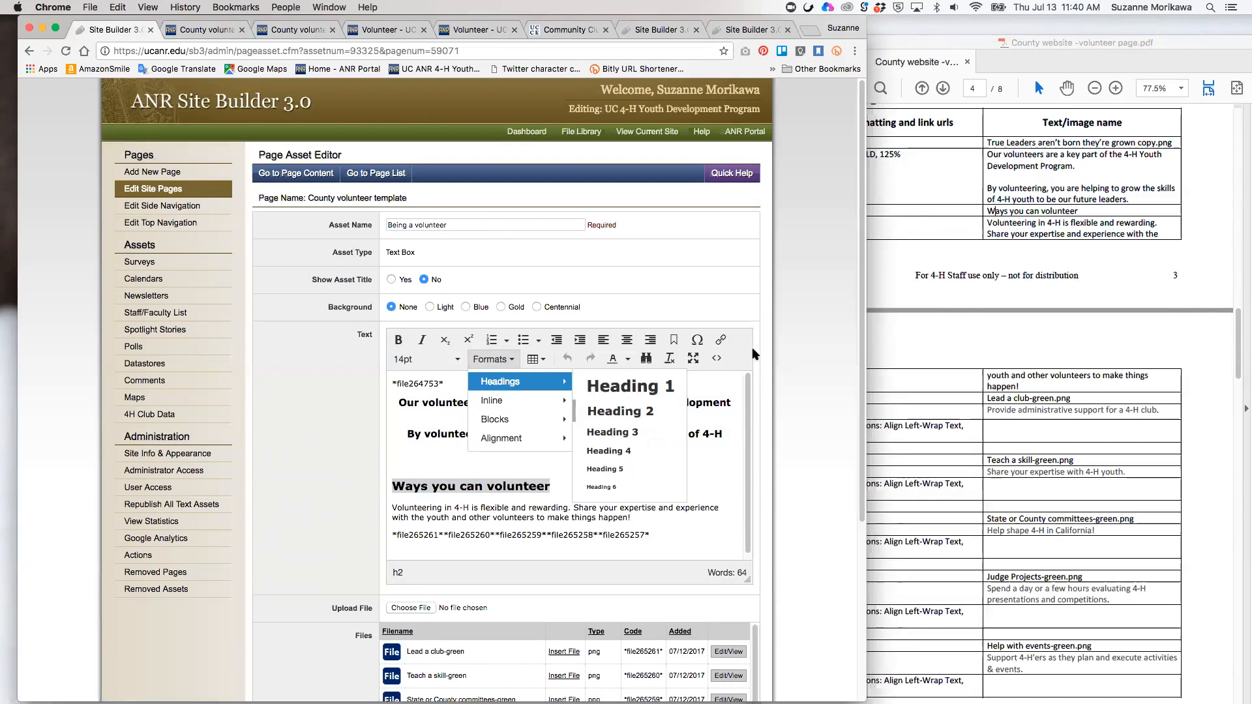
pyautogui.click(812, 342)
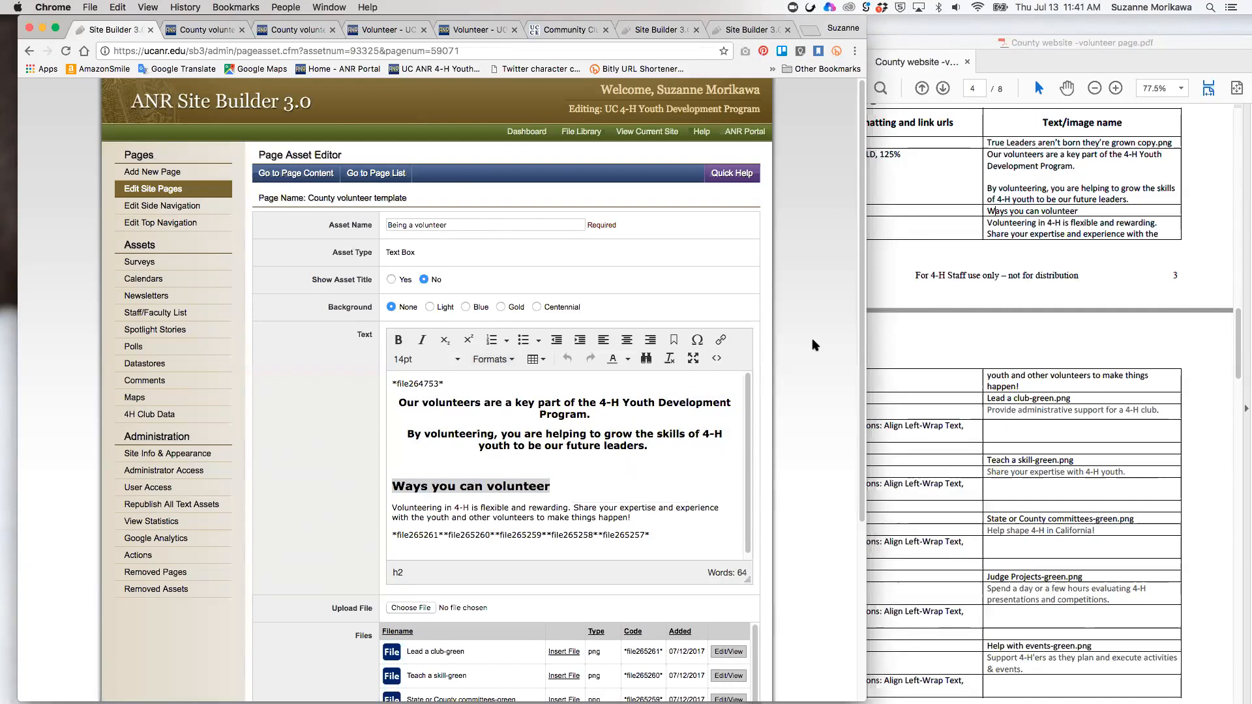
# Open the file details of the "Lead a club-green" image attached to the text box
pyautogui.scroll(-2, 858, 359)
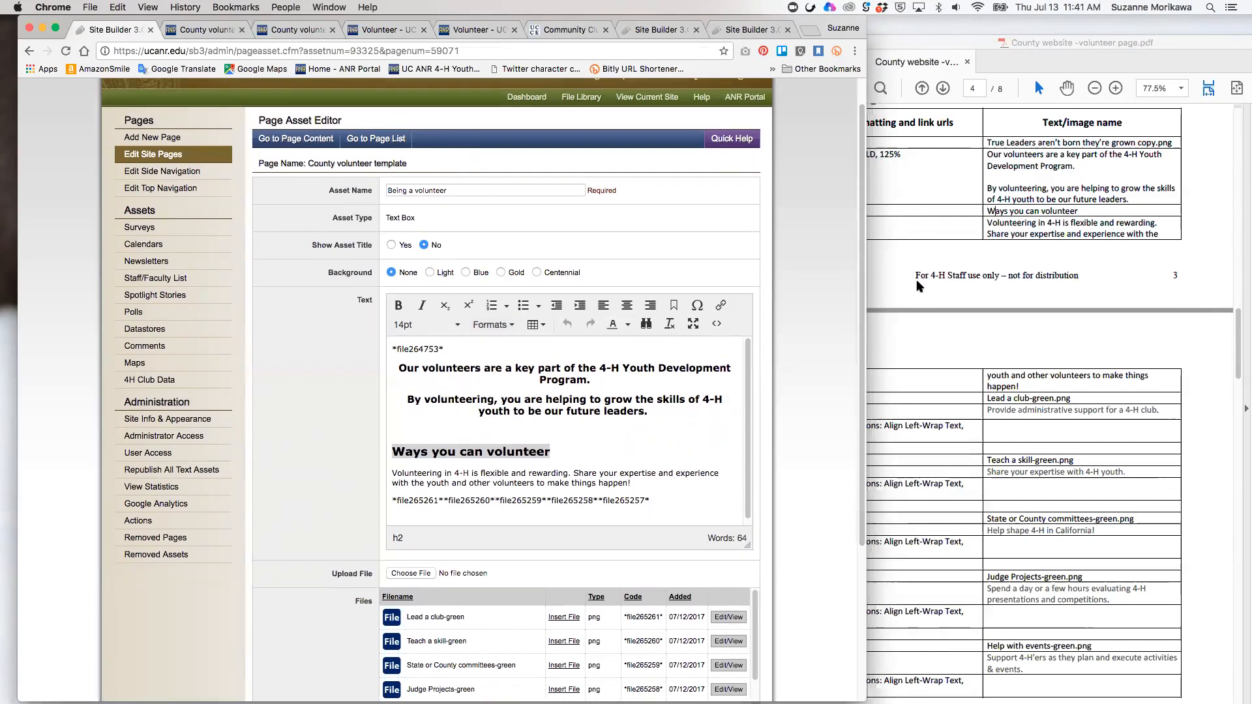
pyautogui.click(948, 256)
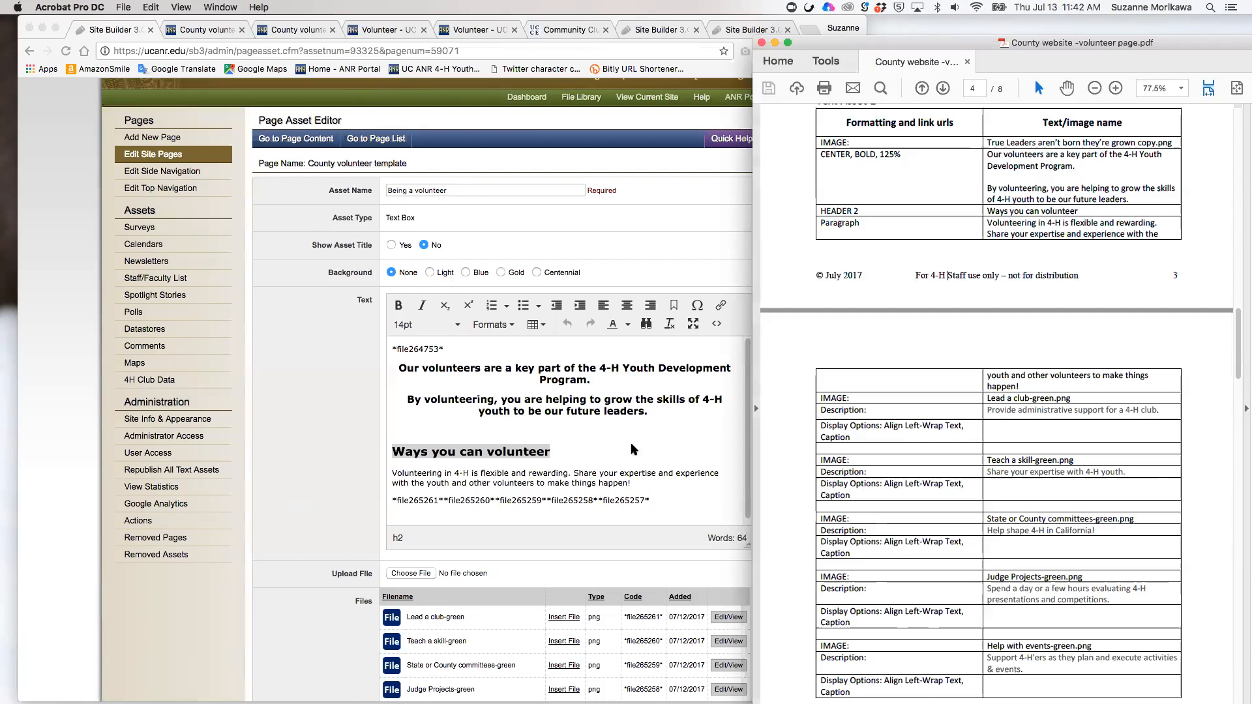
pyautogui.click(546, 458)
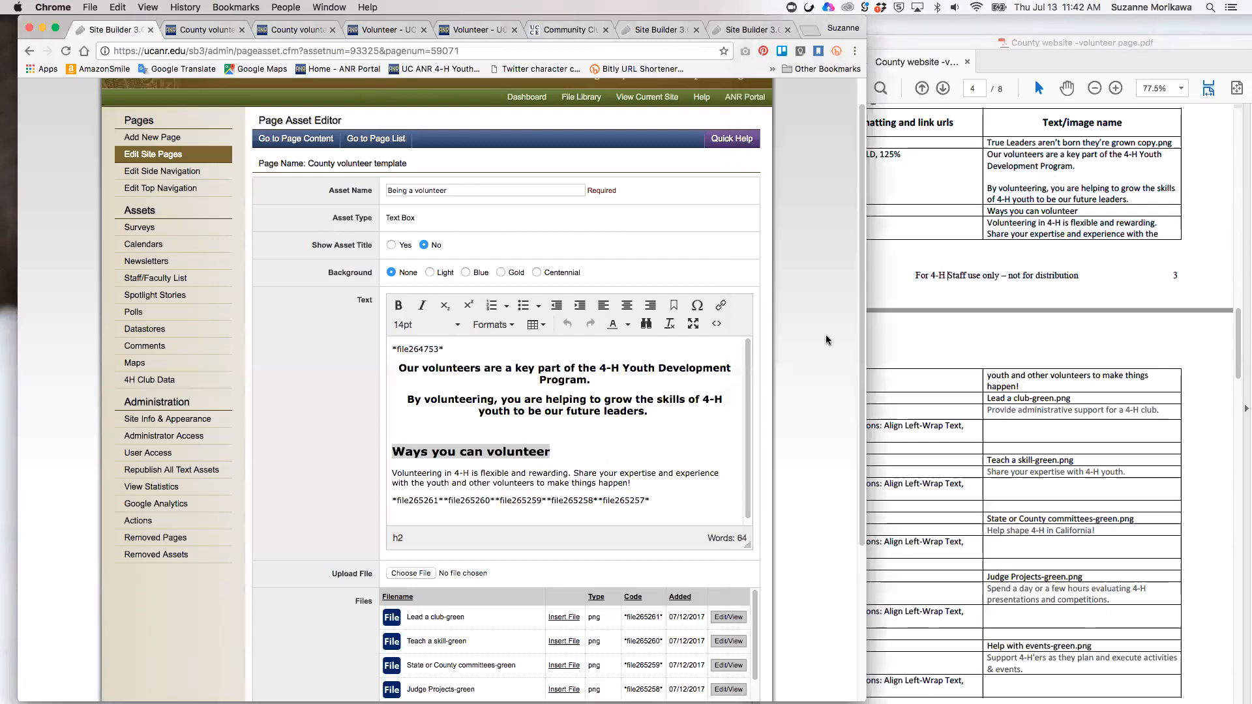
pyautogui.click(957, 226)
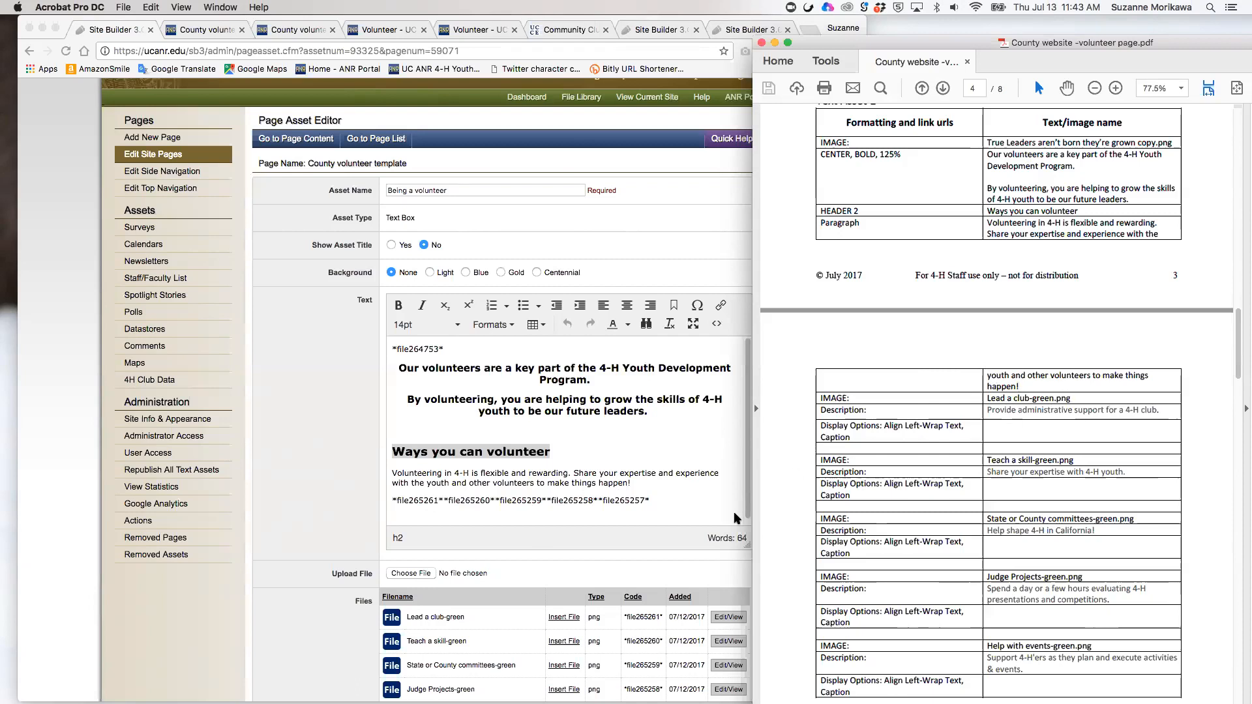
pyautogui.click(725, 618)
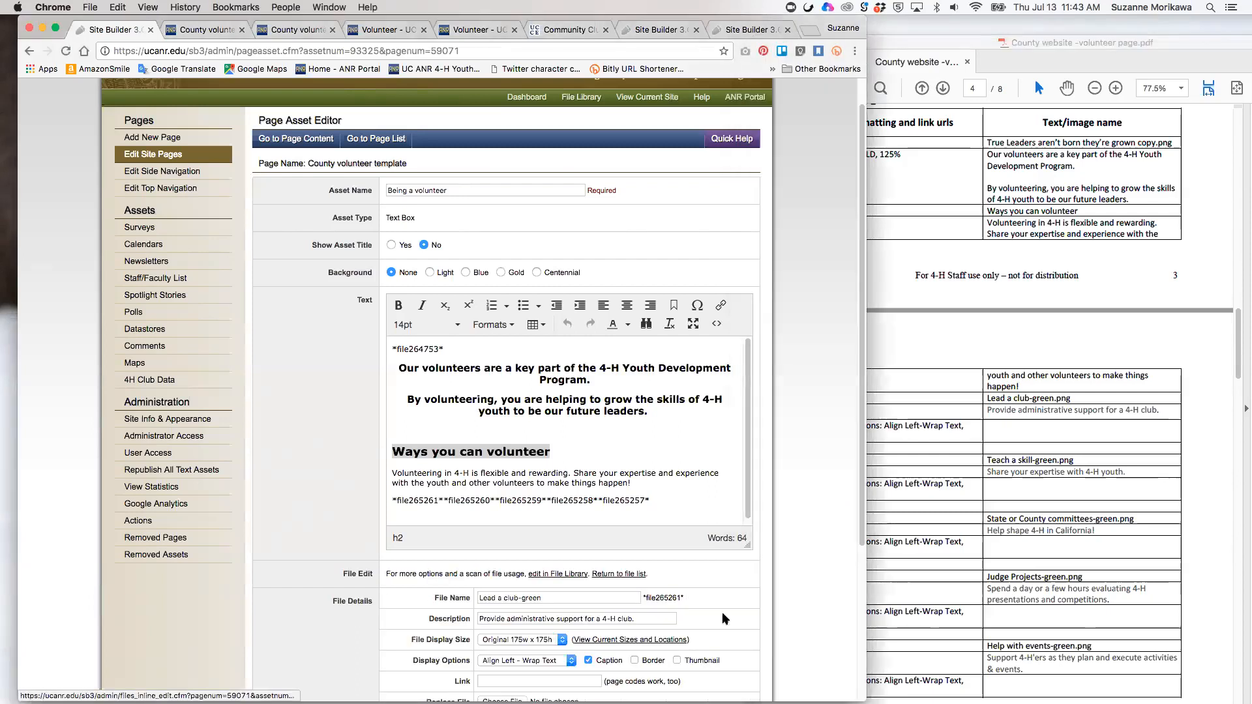
pyautogui.scroll(-3, 861, 502)
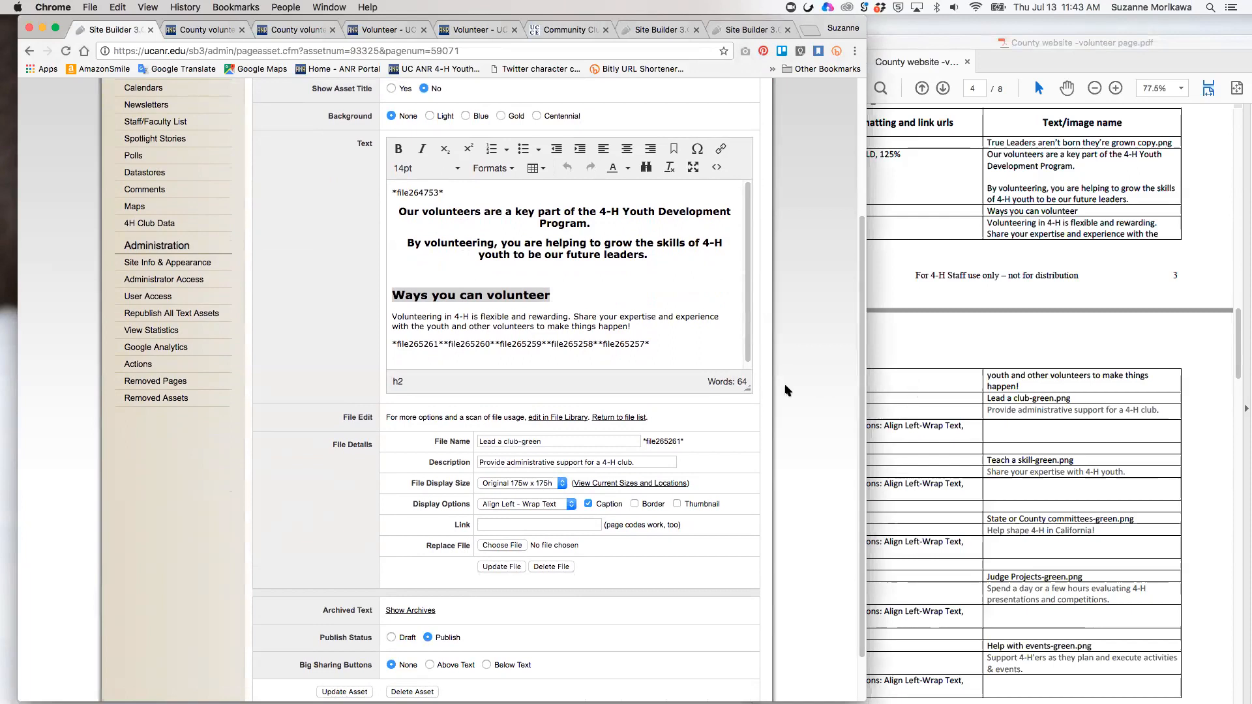
# Choose Align Left - Wrap Text as the display option of "Lead a club-green", following that image's rows in the PDF
pyautogui.click(1100, 264)
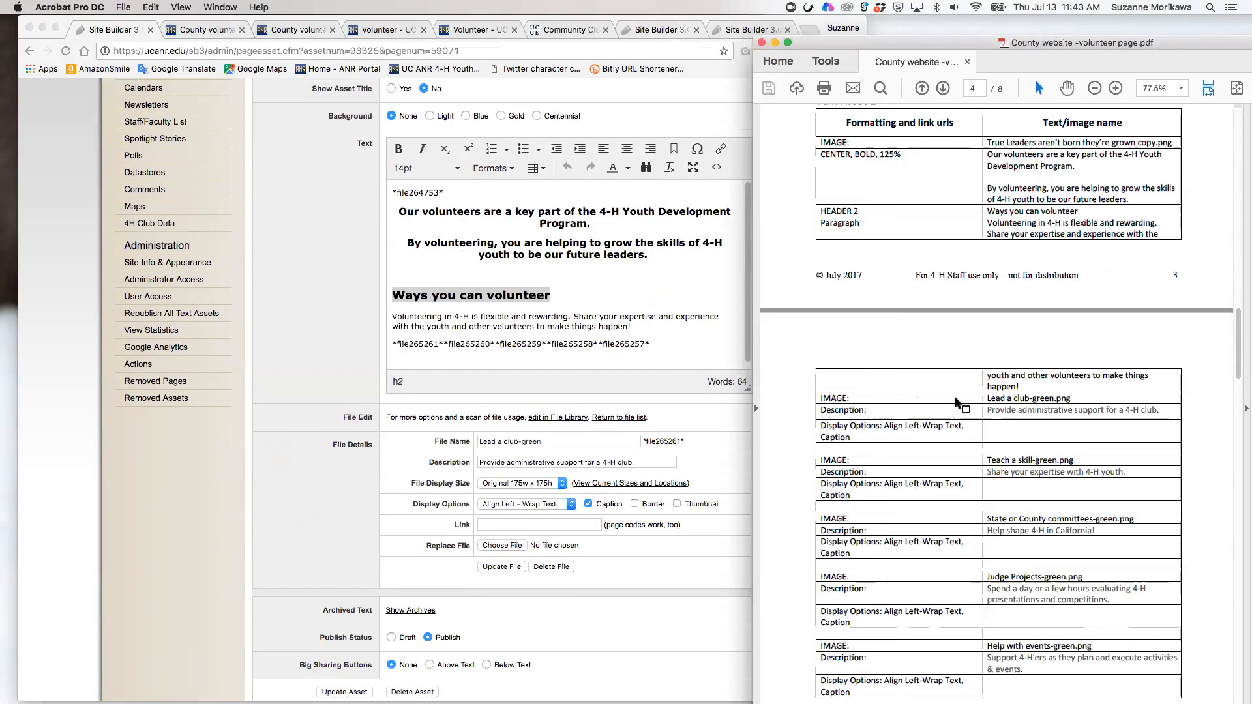
pyautogui.moveTo(821, 398); pyautogui.dragTo(1019, 430)
pyautogui.click(1018, 430)
pyautogui.click(571, 507)
pyautogui.click(571, 506)
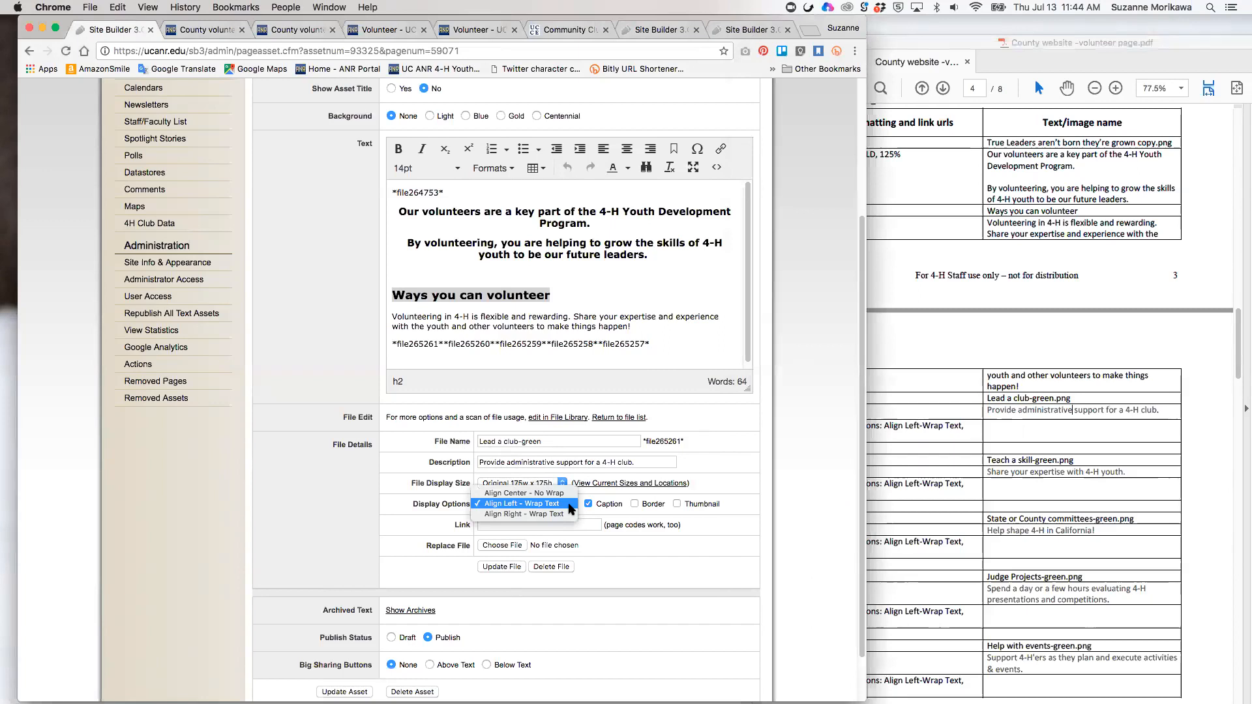
pyautogui.click(570, 505)
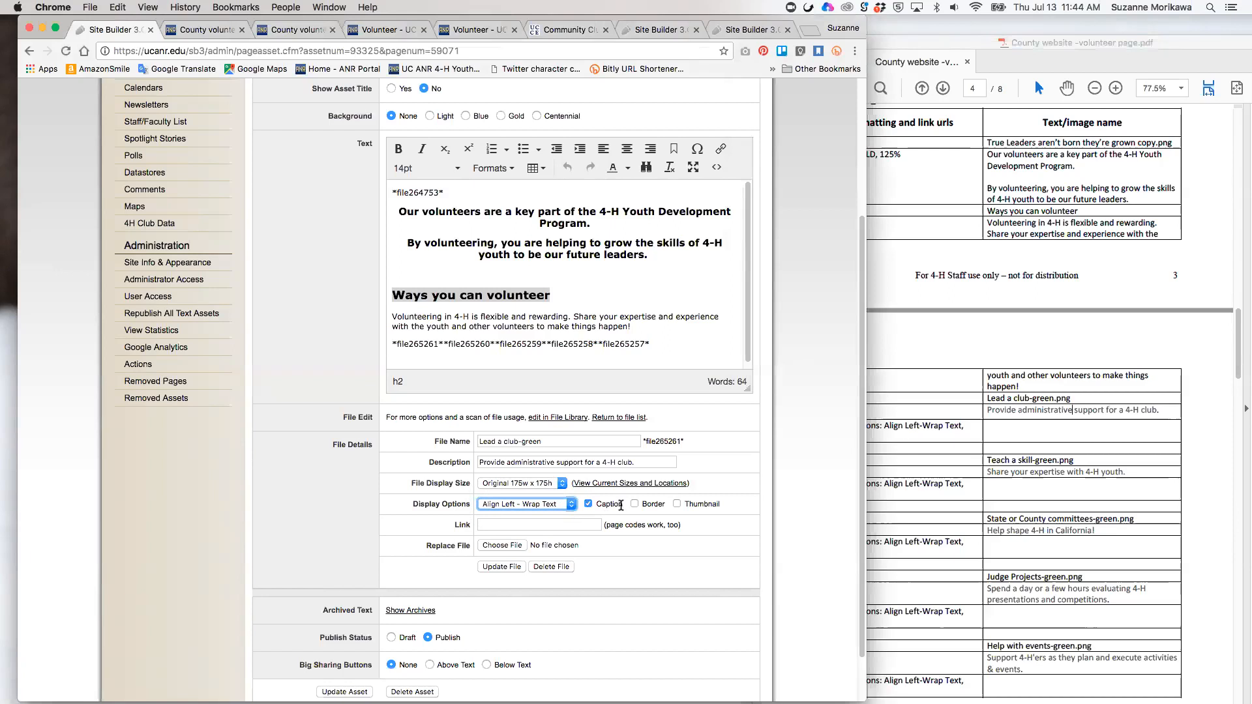
pyautogui.click(962, 434)
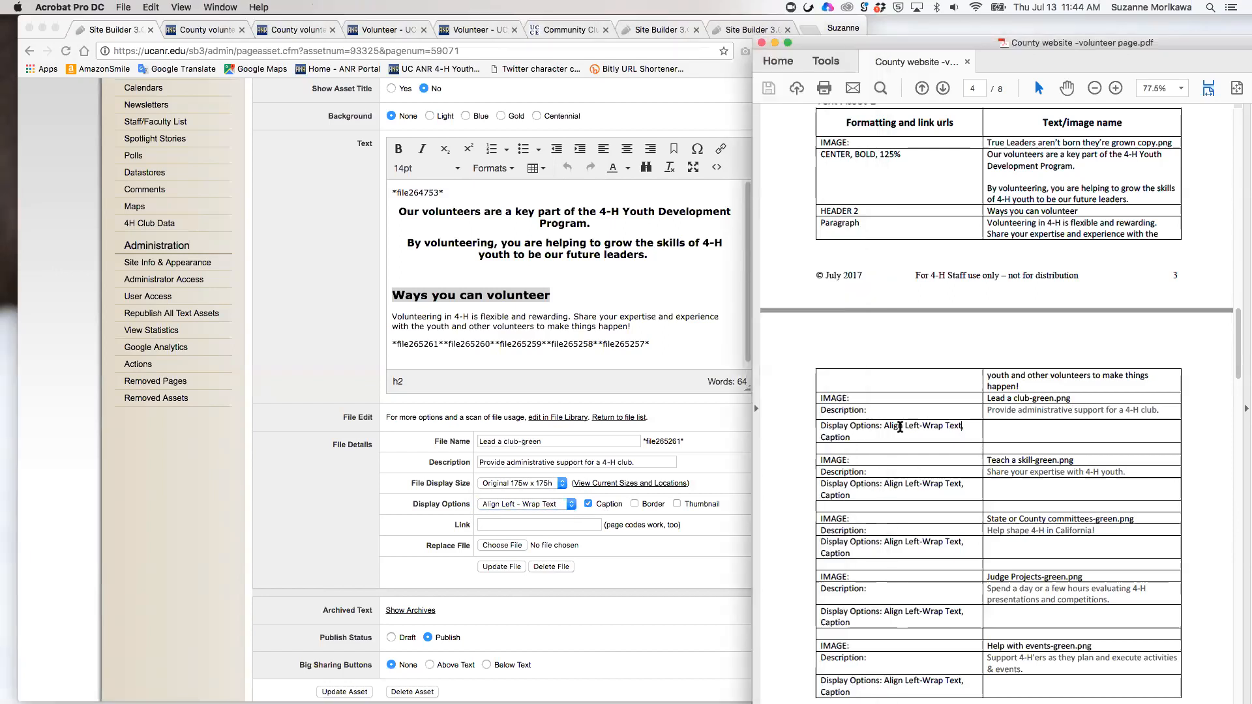
pyautogui.moveTo(904, 431); pyautogui.dragTo(844, 432)
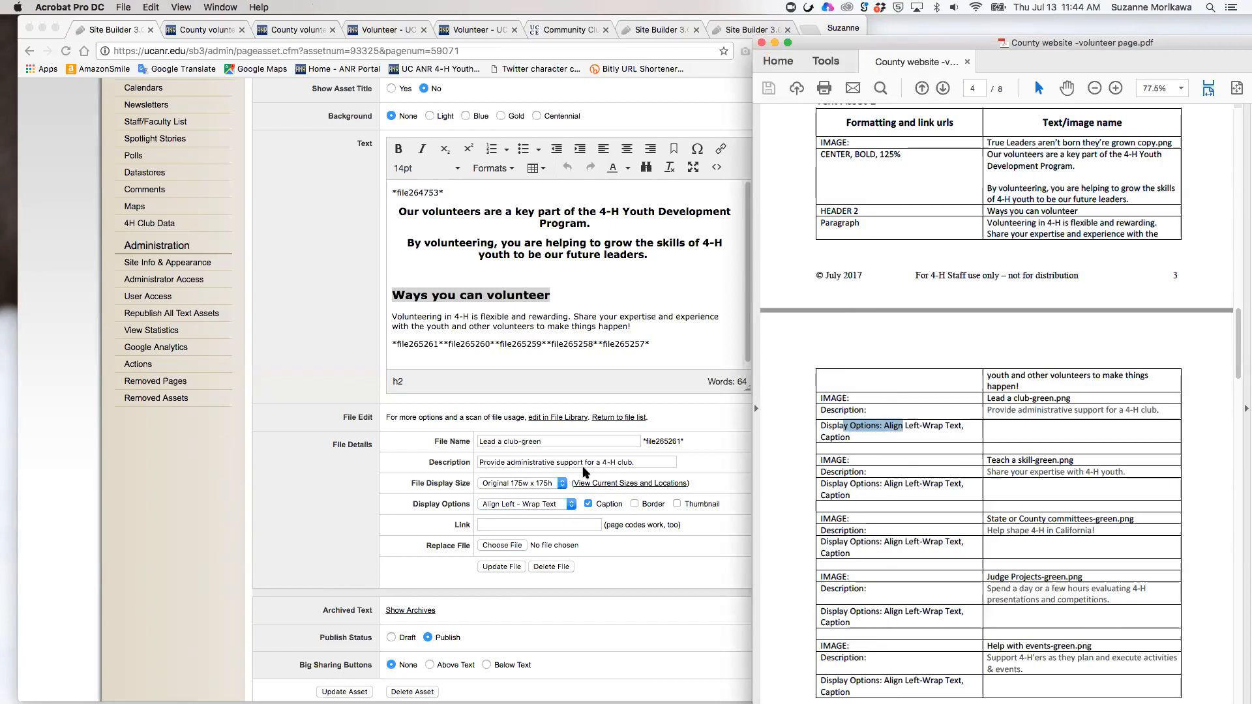
# Examine the live County volunteer template page from the volunteering images through Resources for volunteers, alongside Text Asset 2 in the PDF
pyautogui.click(206, 29)
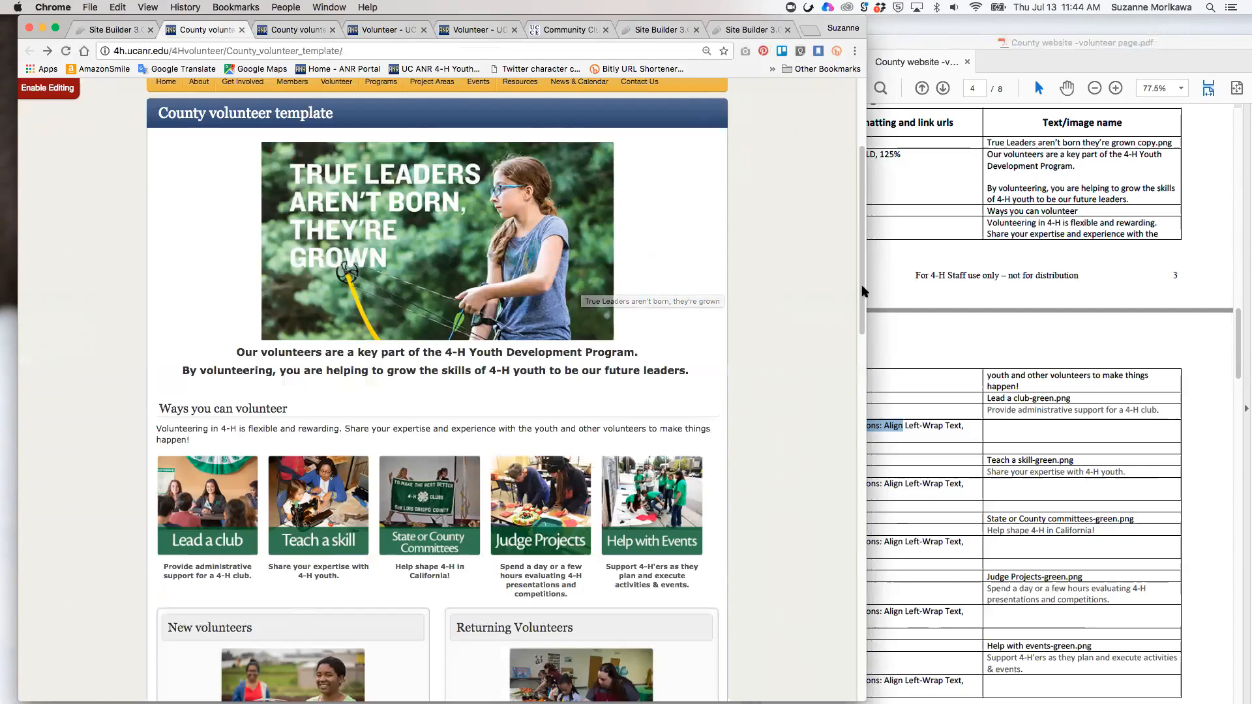
pyautogui.scroll(-5, 859, 300)
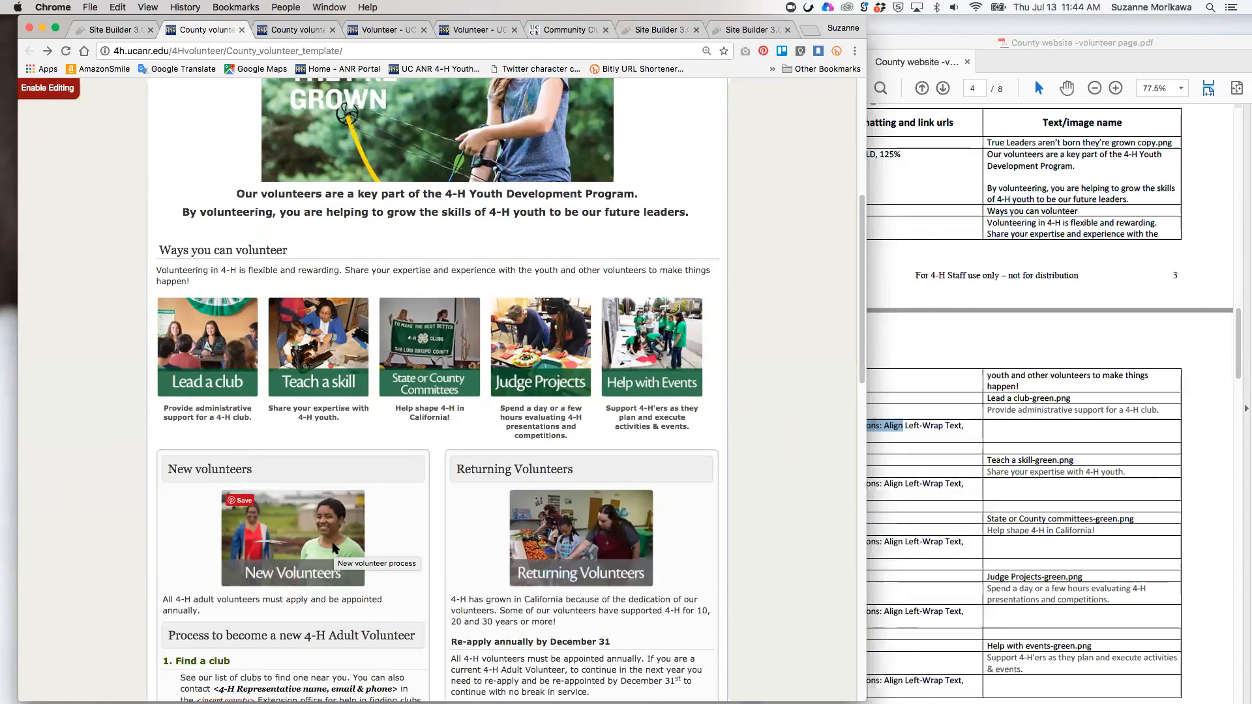
pyautogui.scroll(-3, 863, 381)
pyautogui.scroll(-20, 863, 381)
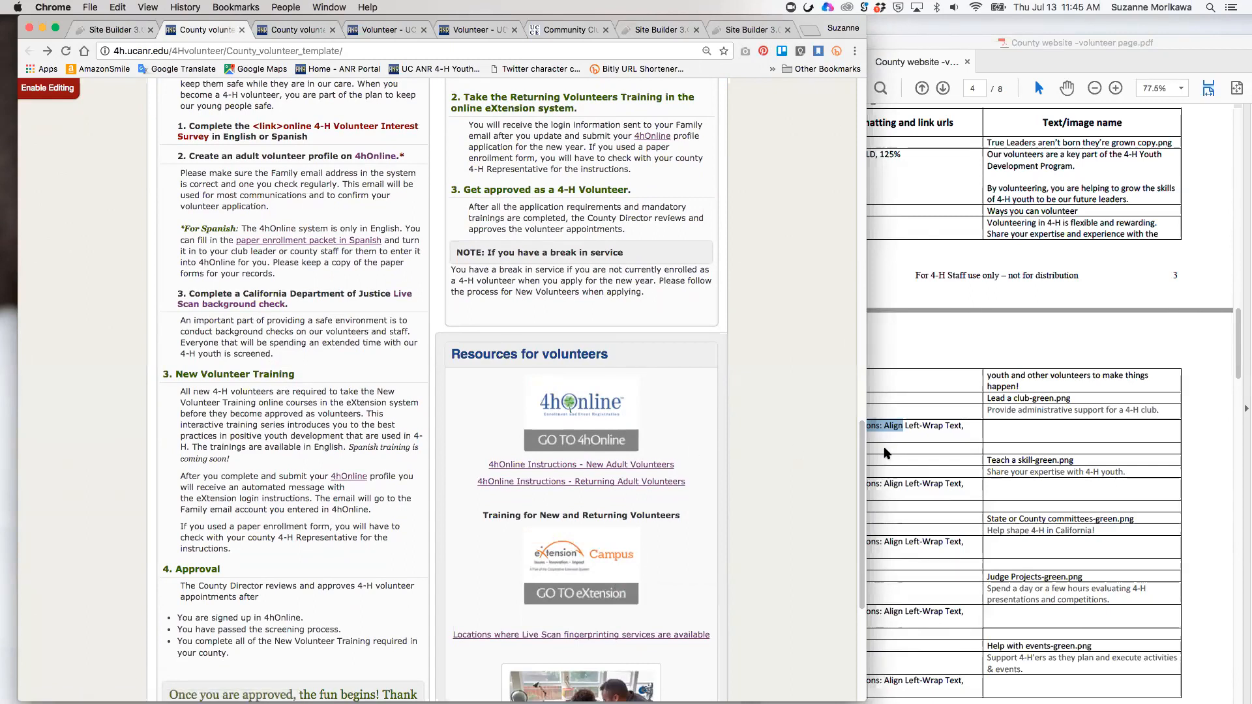
pyautogui.click(939, 464)
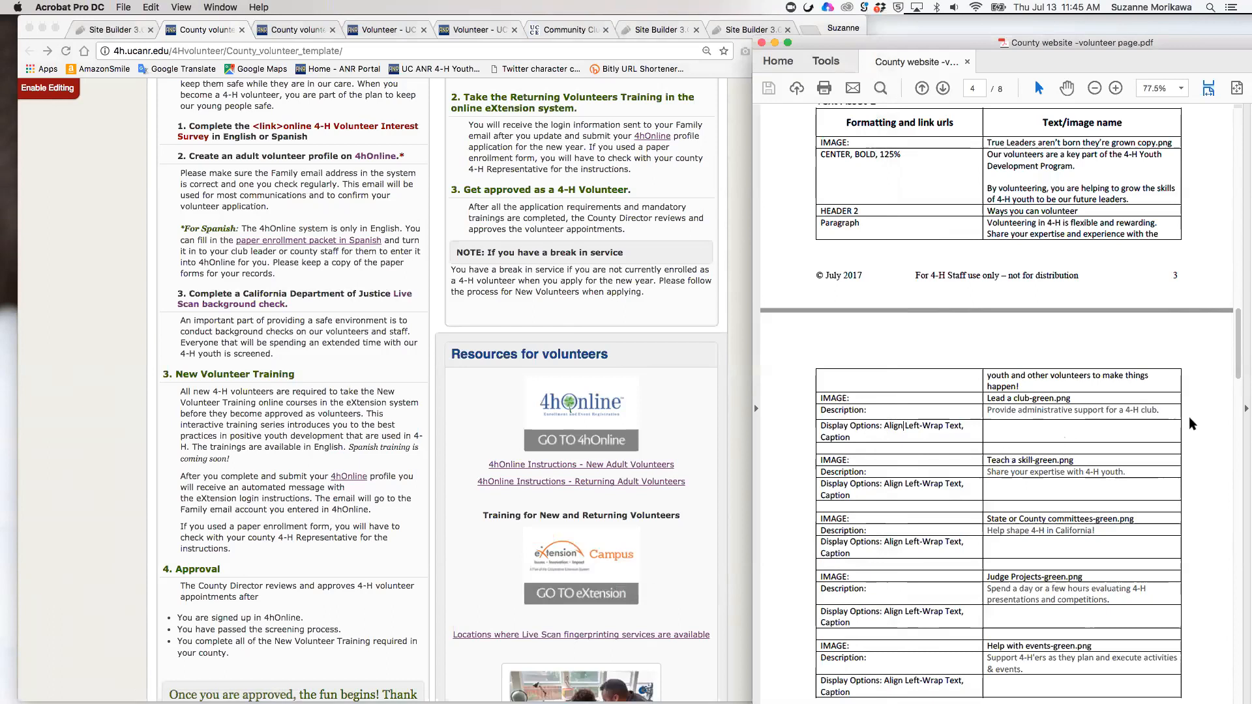
pyautogui.moveTo(1231, 366); pyautogui.dragTo(1235, 424)
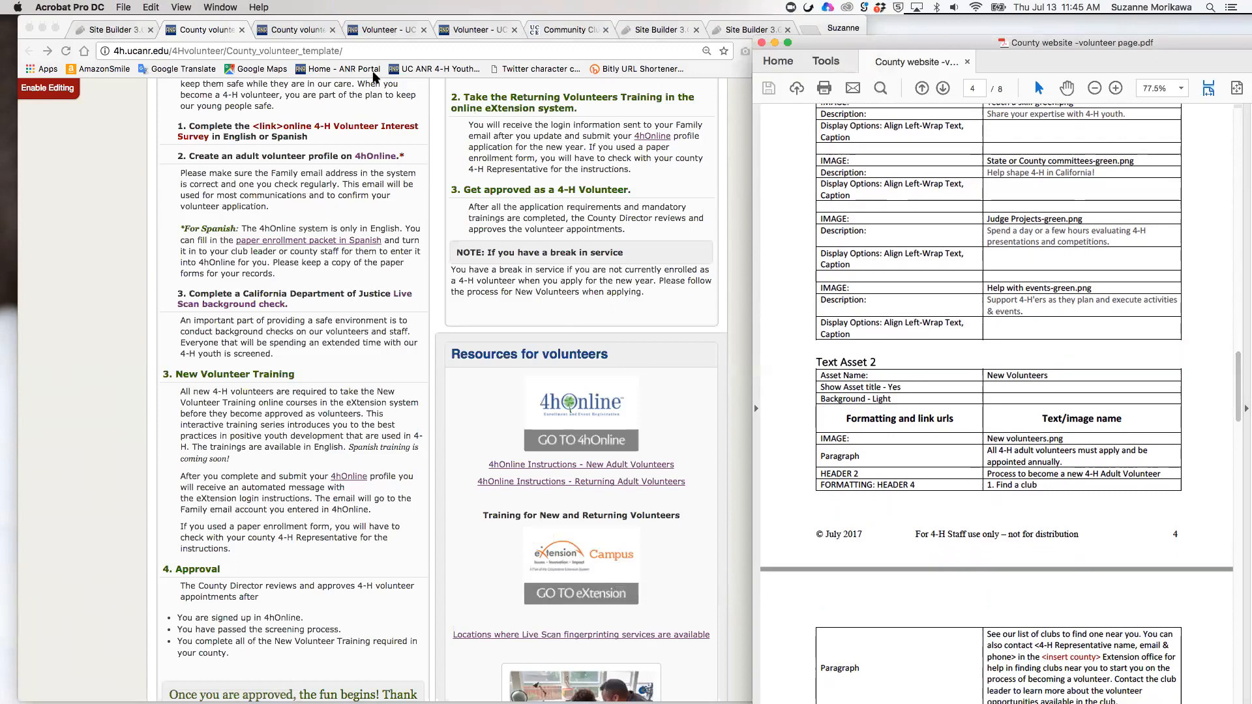
pyautogui.click(729, 108)
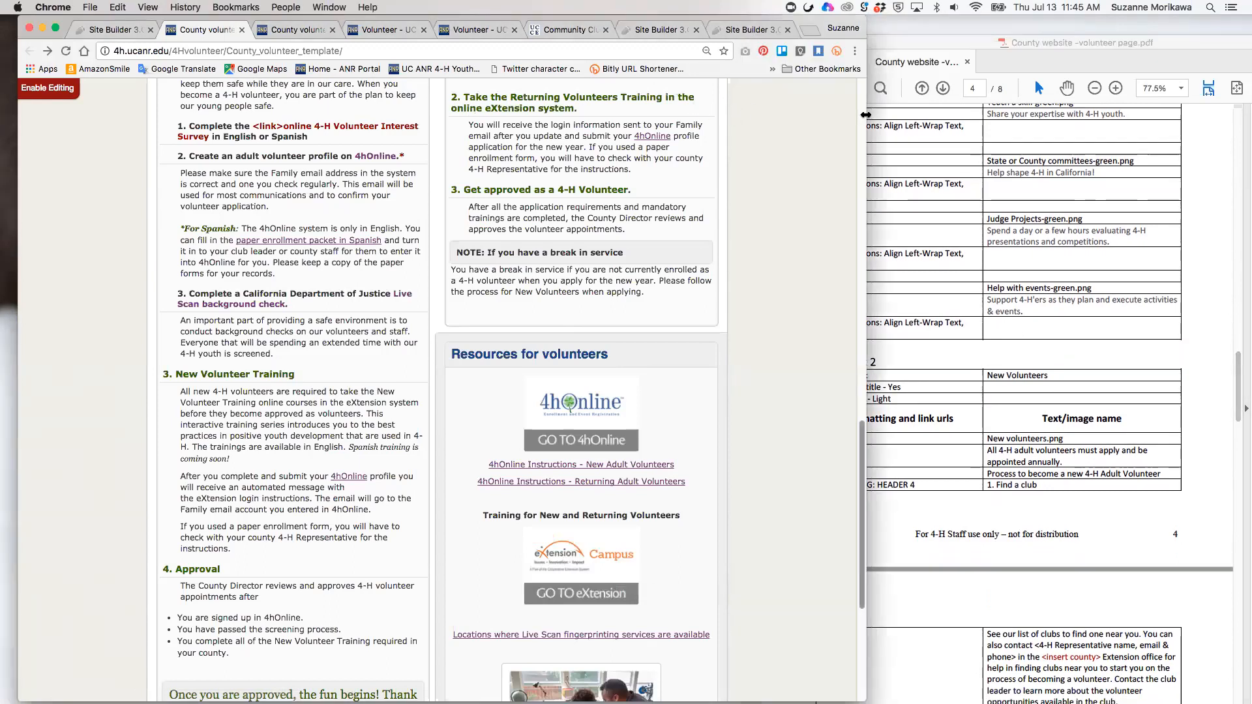
pyautogui.moveTo(862, 516); pyautogui.dragTo(863, 331)
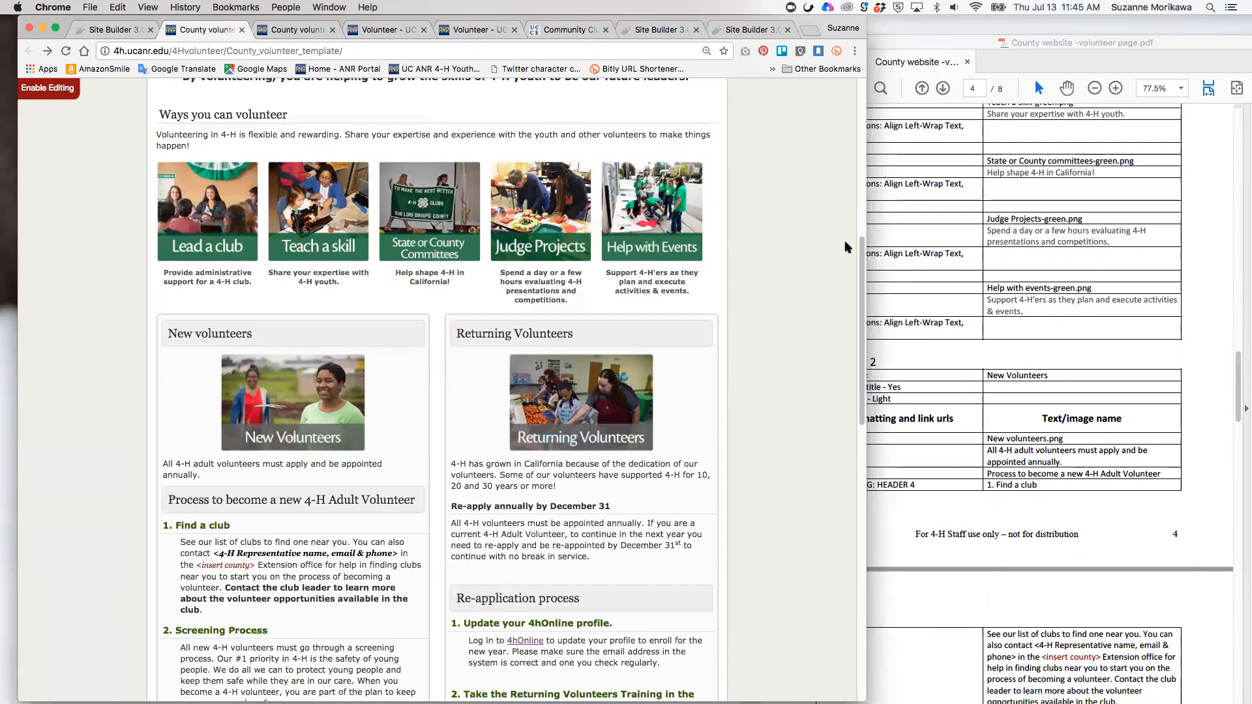
pyautogui.scroll(10, 274, 261)
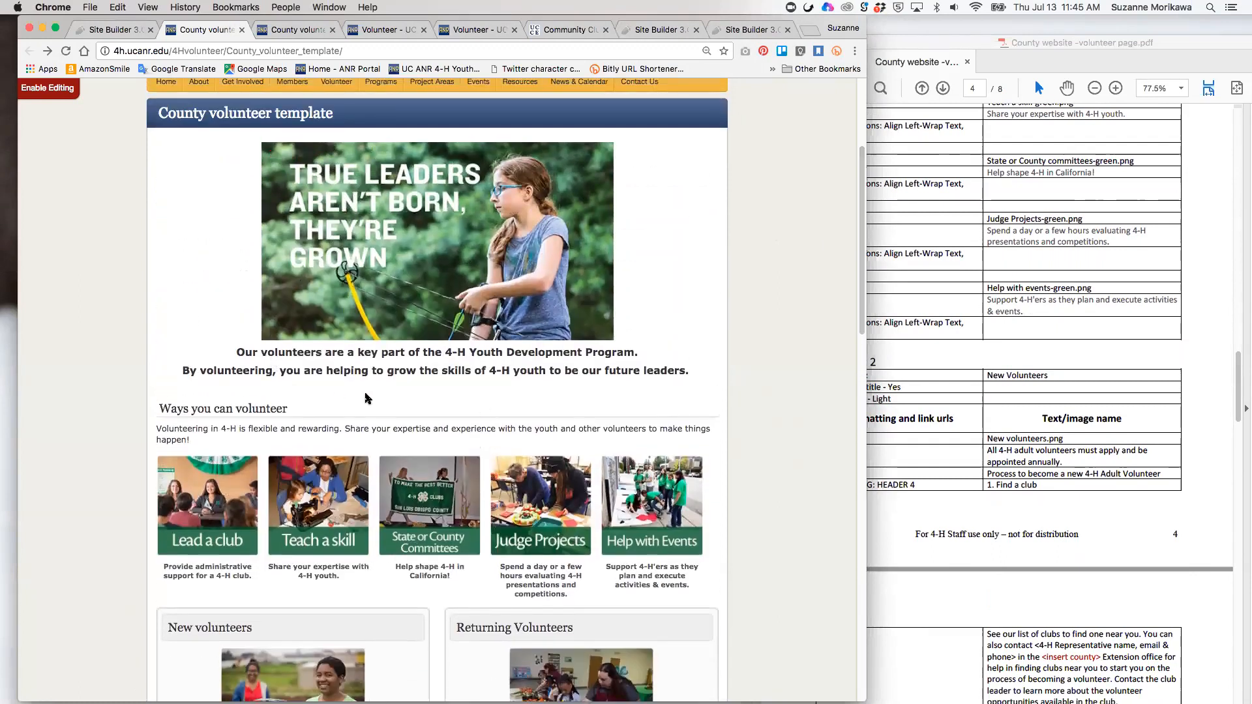
# Update the "Lead a club-green" file and the "Being a volunteer" asset in Site Builder, and view the page on the current site
pyautogui.click(98, 30)
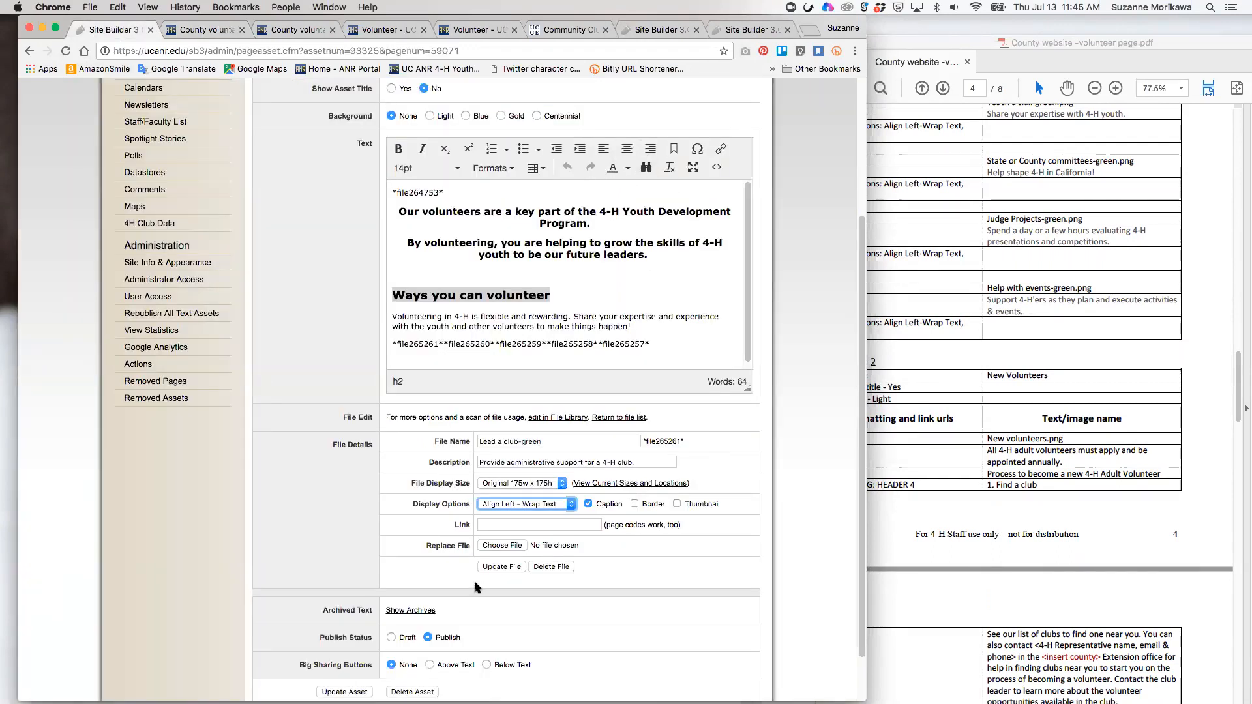
pyautogui.click(518, 567)
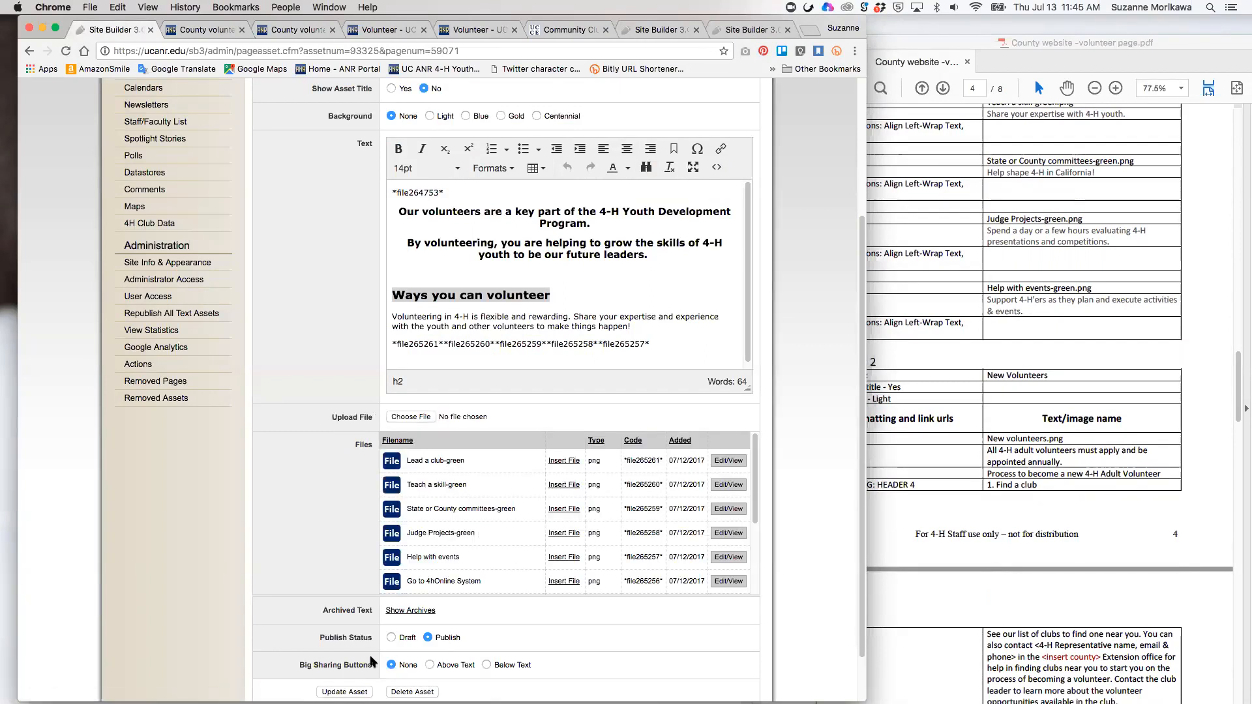
pyautogui.click(345, 692)
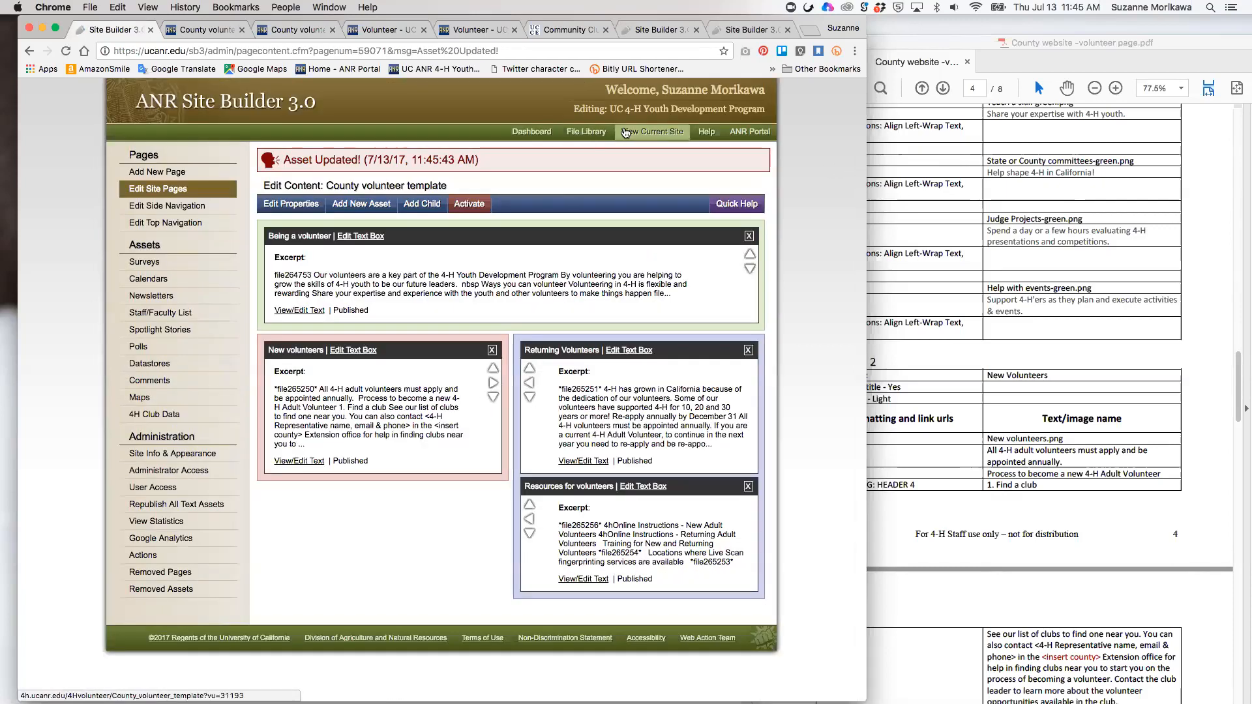
pyautogui.click(626, 131)
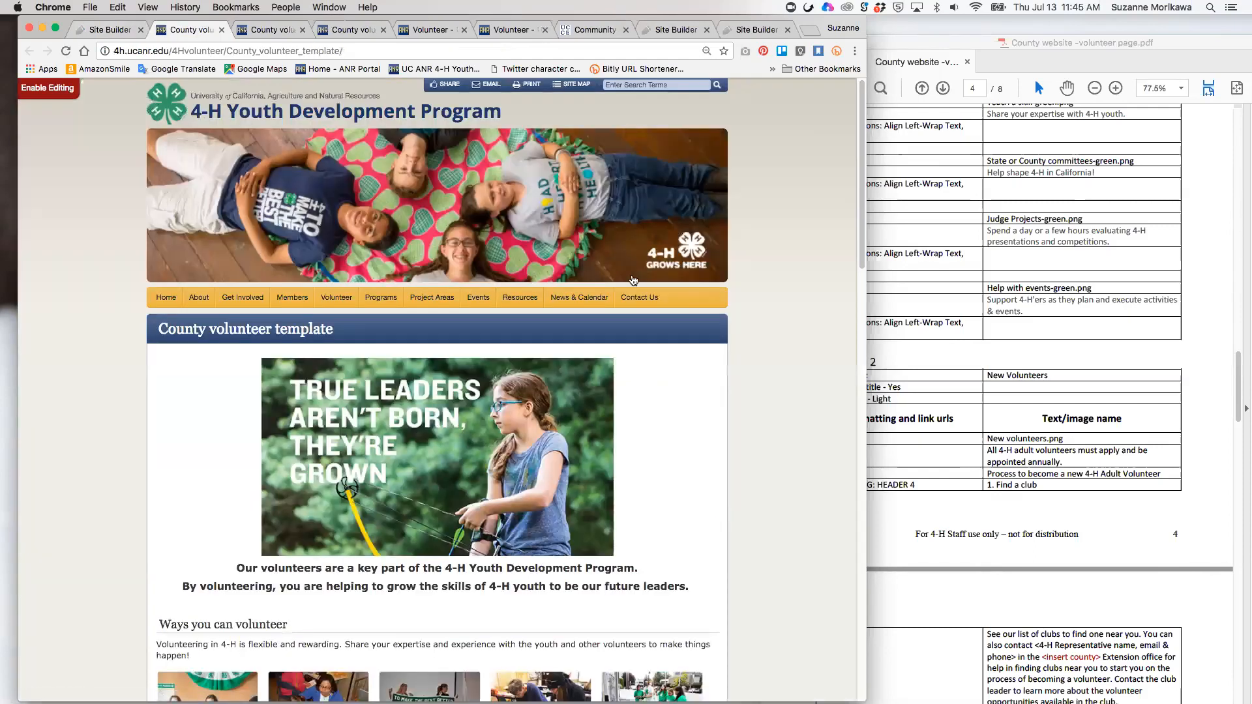
pyautogui.moveTo(861, 216); pyautogui.dragTo(884, 285)
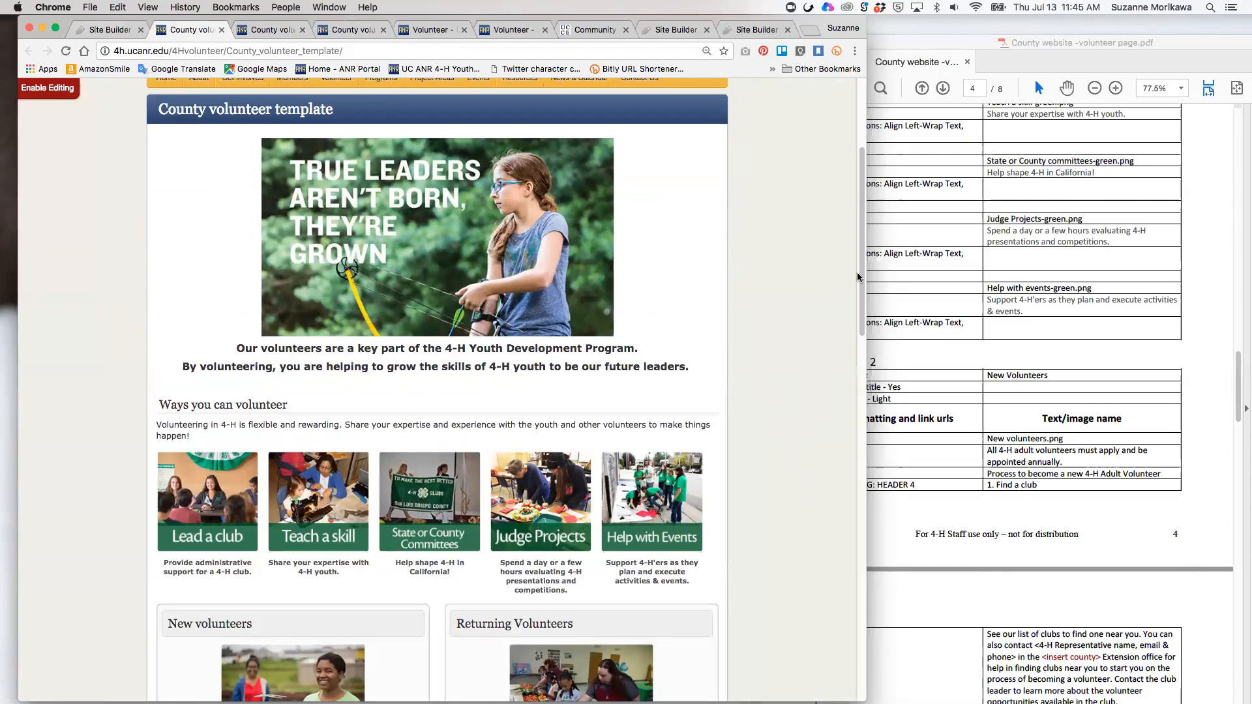
# Compare the live County volunteer template page with its four text assets on the Site Builder Edit Content page
pyautogui.scroll(-4, 860, 287)
pyautogui.scroll(-5, 860, 309)
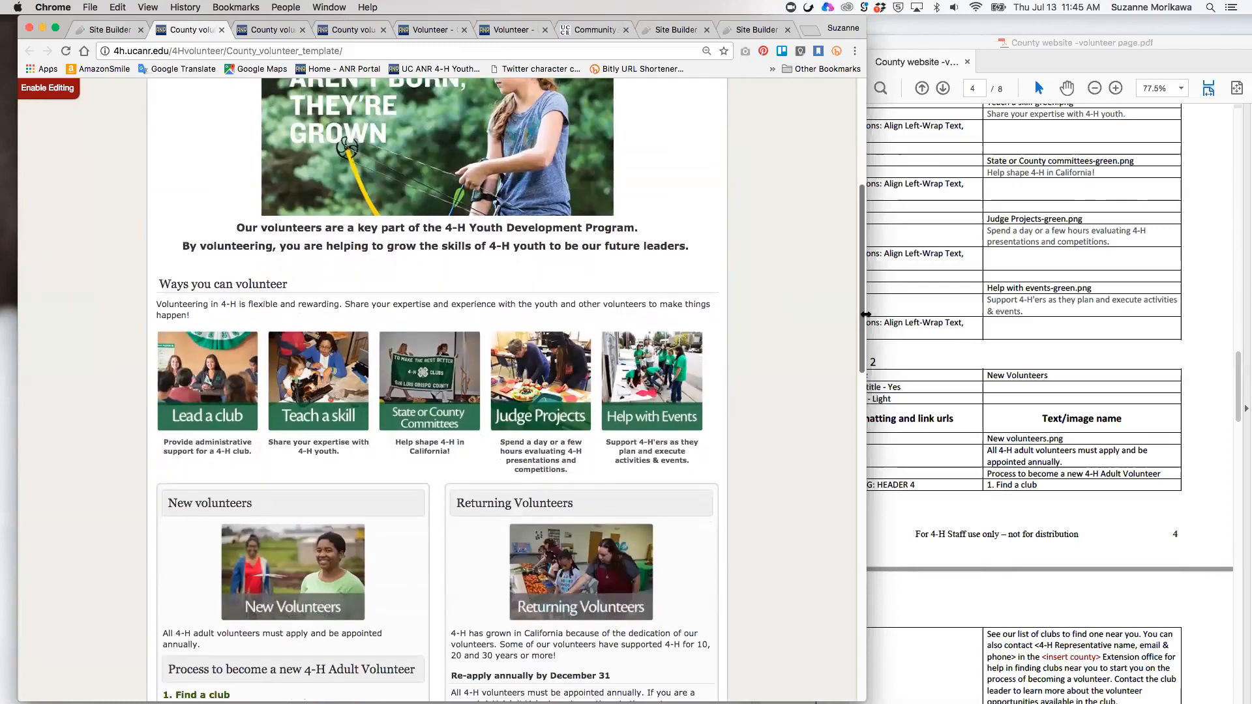
pyautogui.click(104, 30)
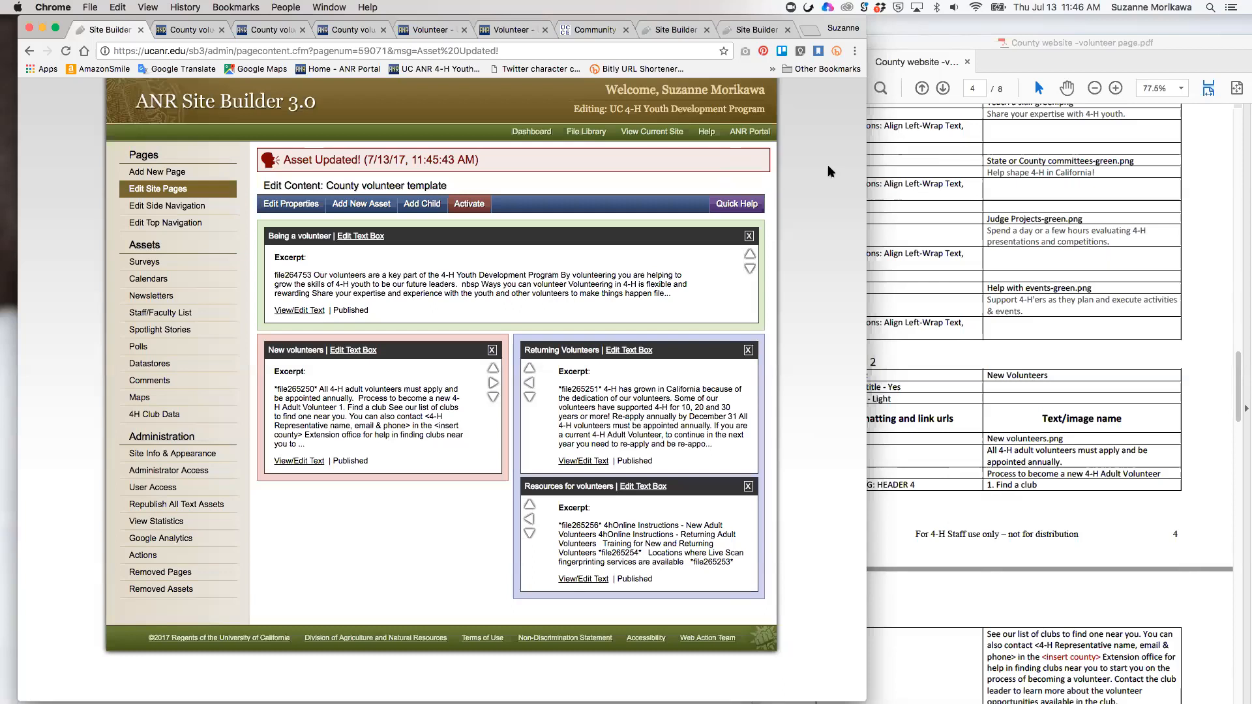
pyautogui.click(186, 30)
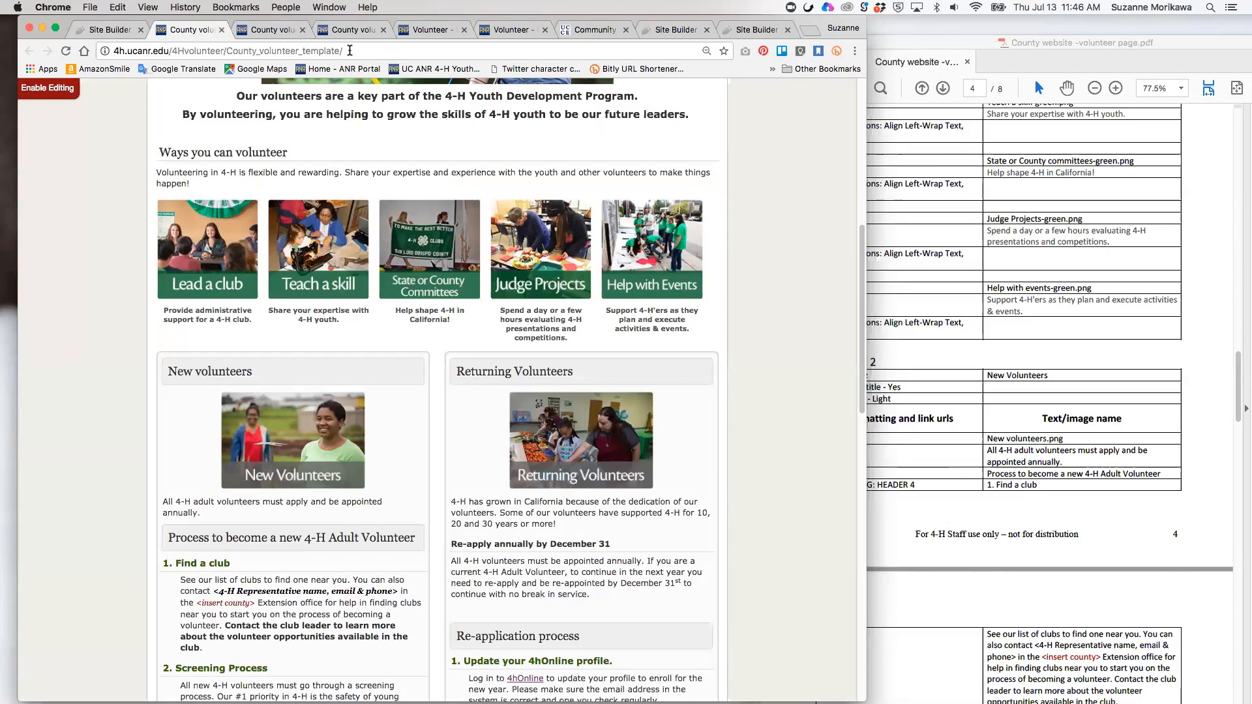
pyautogui.click(99, 31)
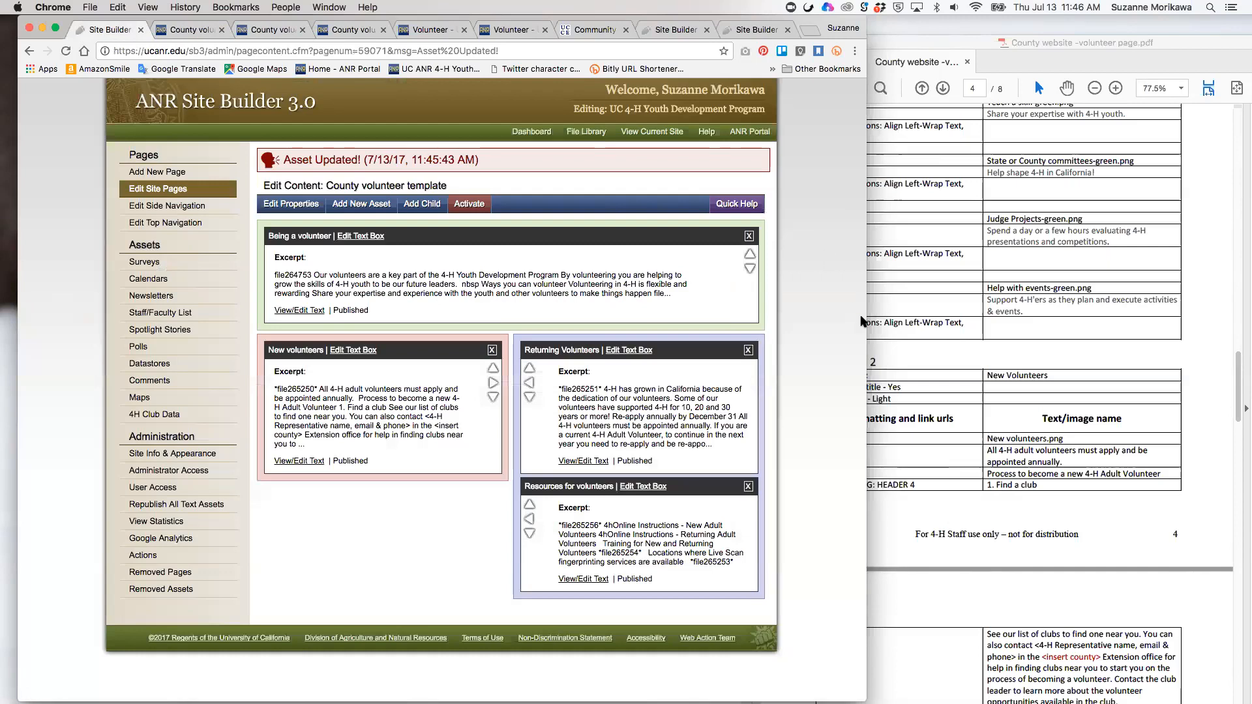
# Review the volunteer page PDF from the Edit Content layout diagram through the start of Text Asset 4
pyautogui.click(1116, 510)
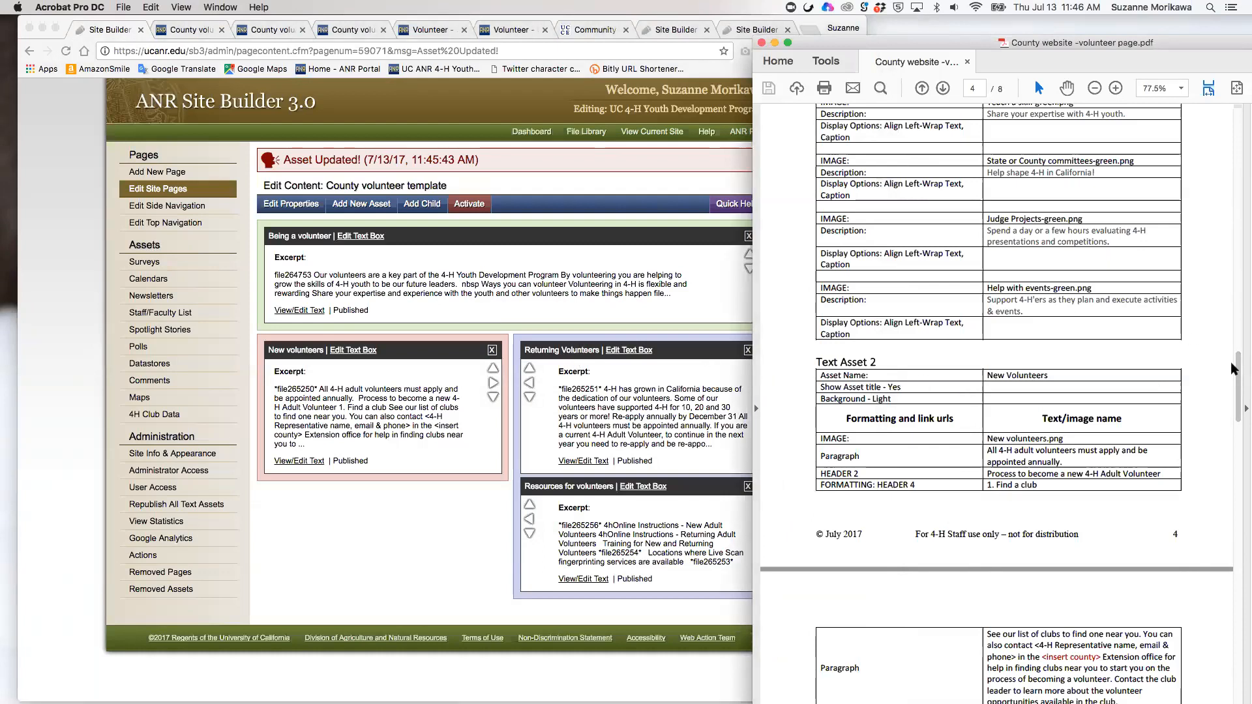
pyautogui.moveTo(1232, 370); pyautogui.dragTo(1232, 274)
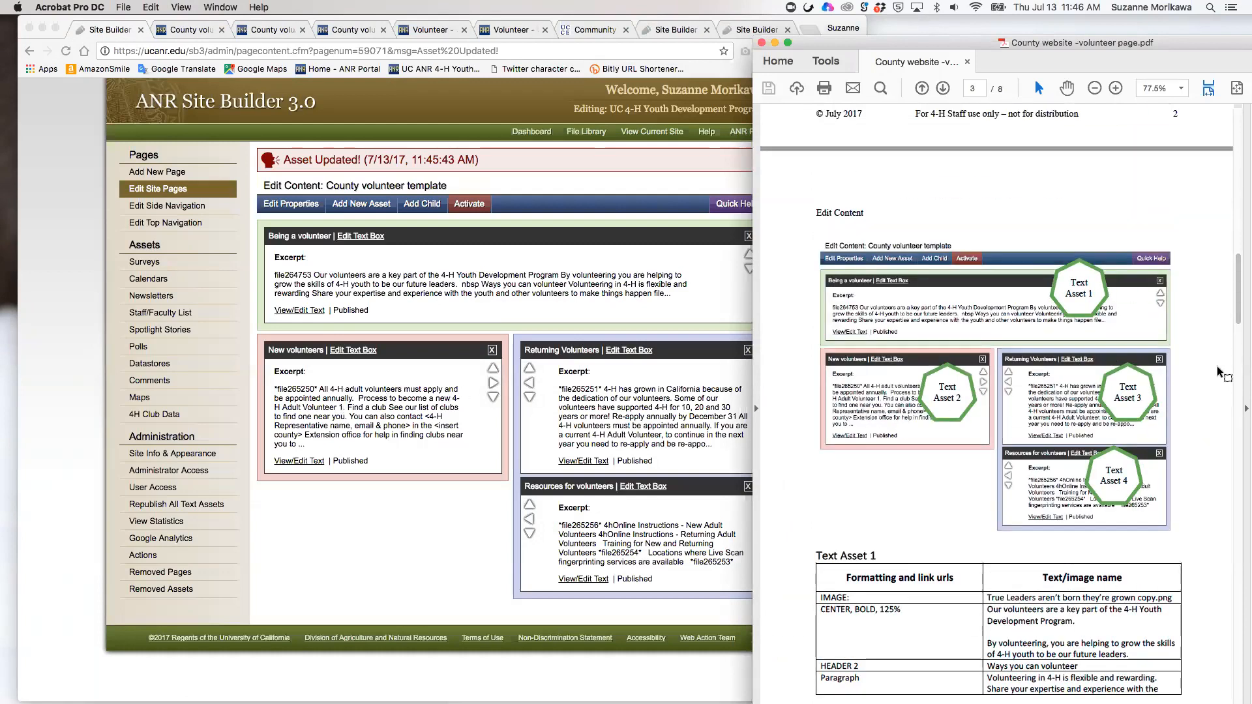
pyautogui.moveTo(1232, 306); pyautogui.dragTo(1233, 455)
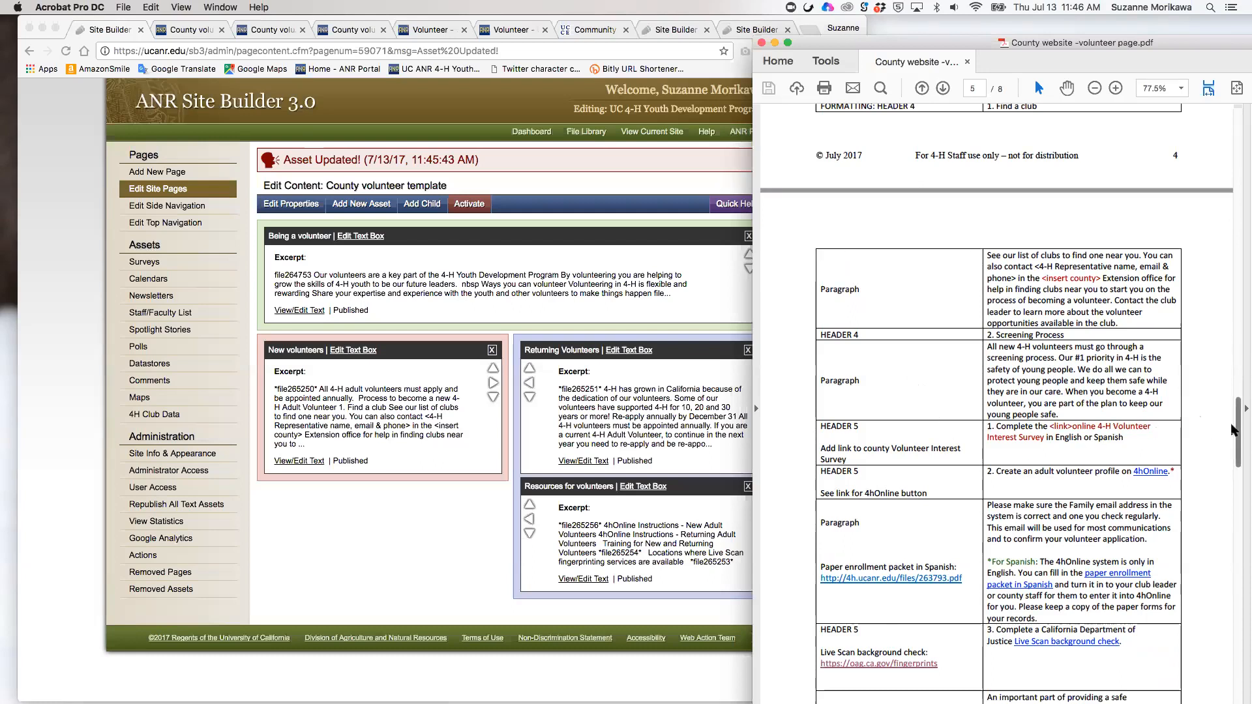
pyautogui.moveTo(1234, 428); pyautogui.dragTo(1233, 598)
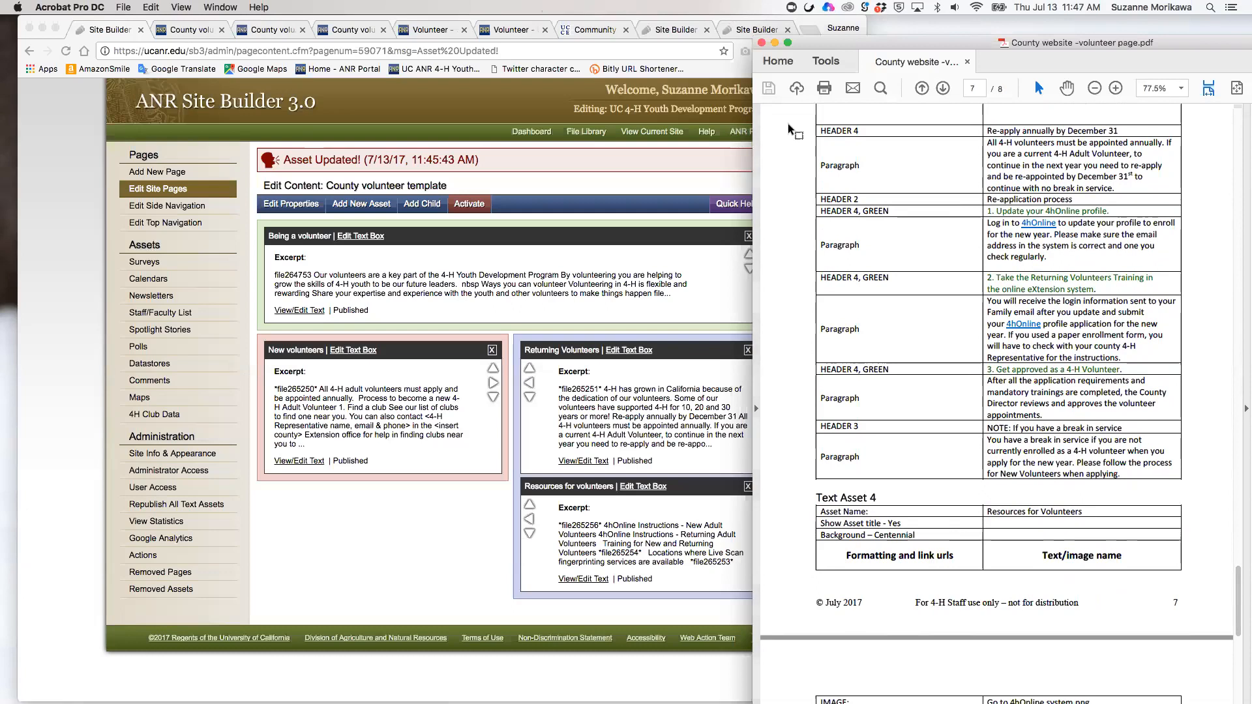
# Show the live County volunteer template page's web address and view the Links for Volunteer Resources in the PDF
pyautogui.click(186, 33)
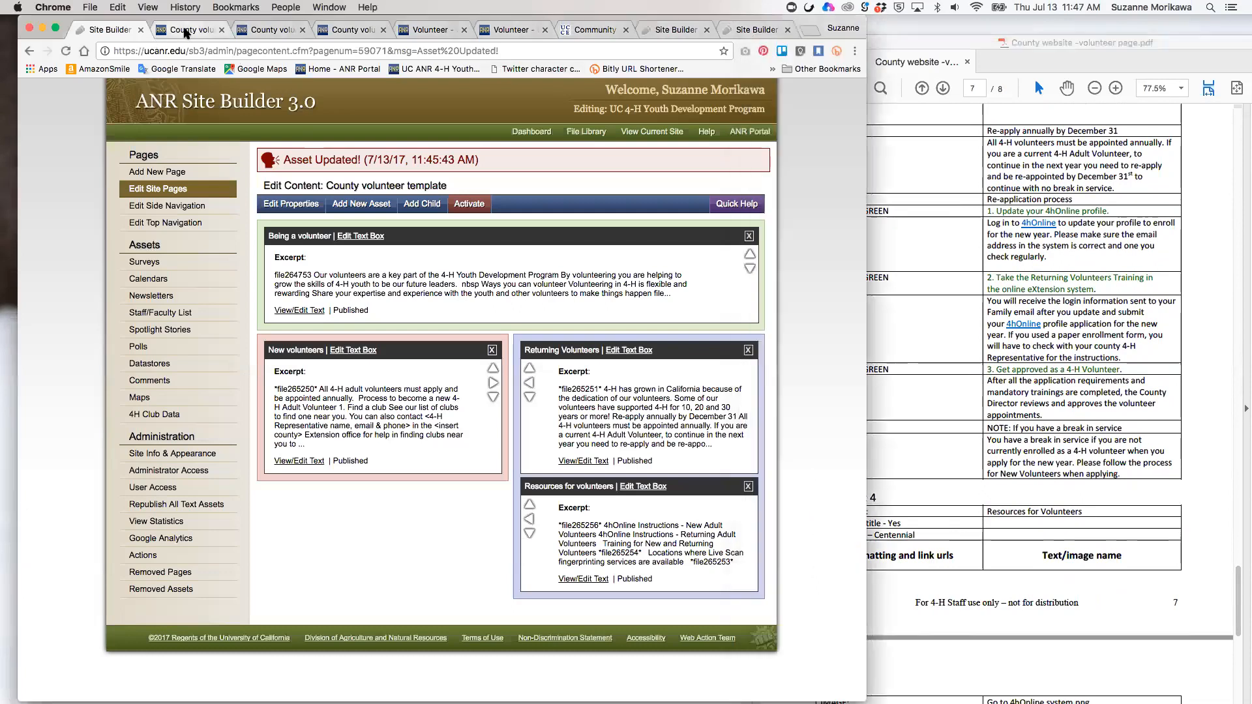
pyautogui.click(186, 31)
pyautogui.click(370, 51)
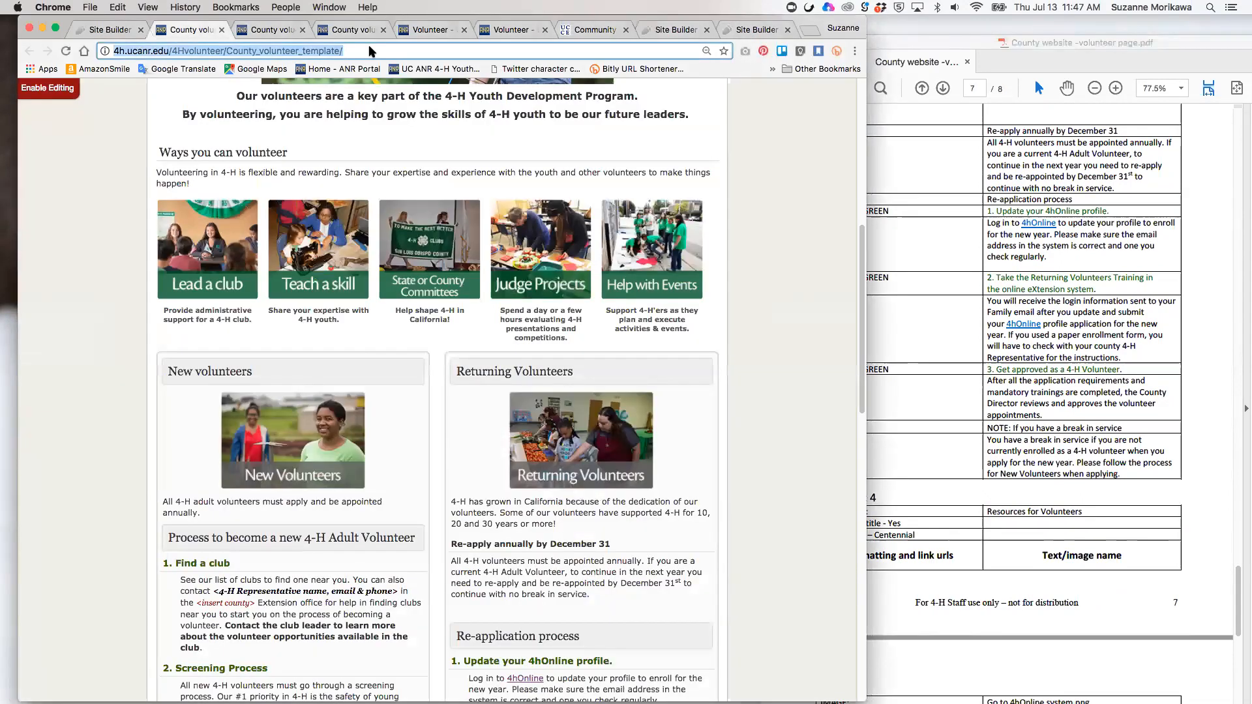
pyautogui.click(808, 280)
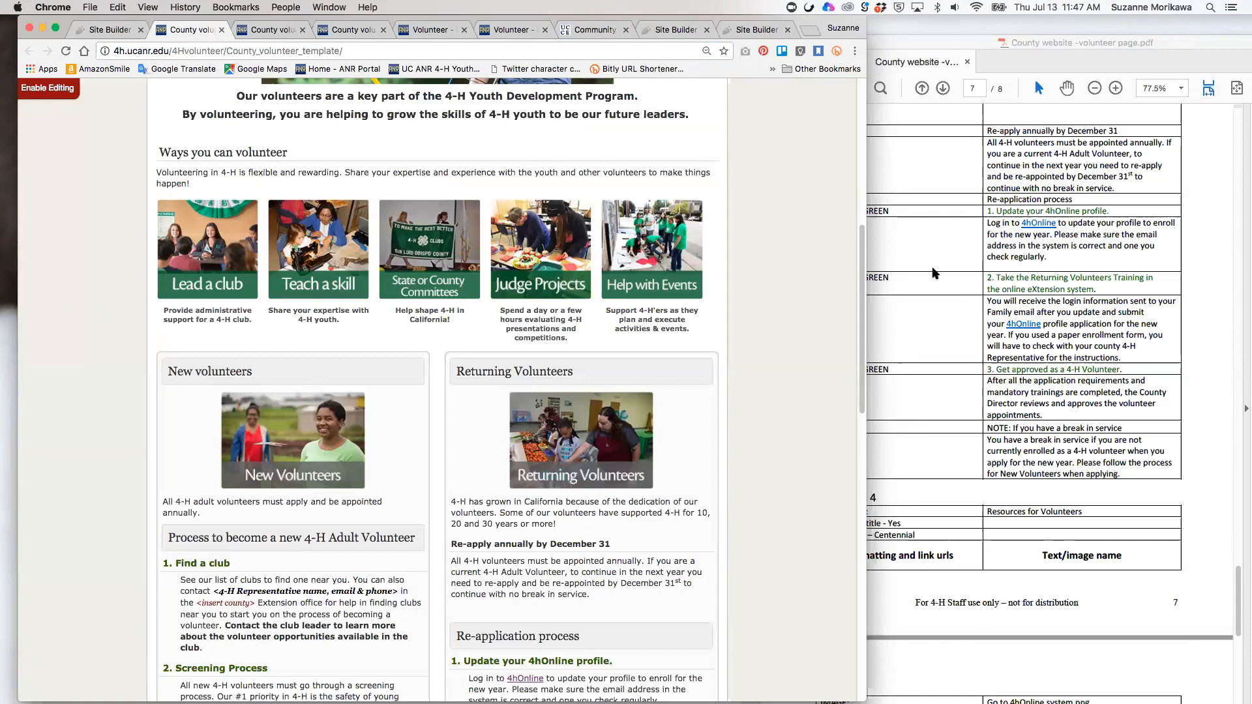
pyautogui.moveTo(1239, 580); pyautogui.dragTo(1238, 644)
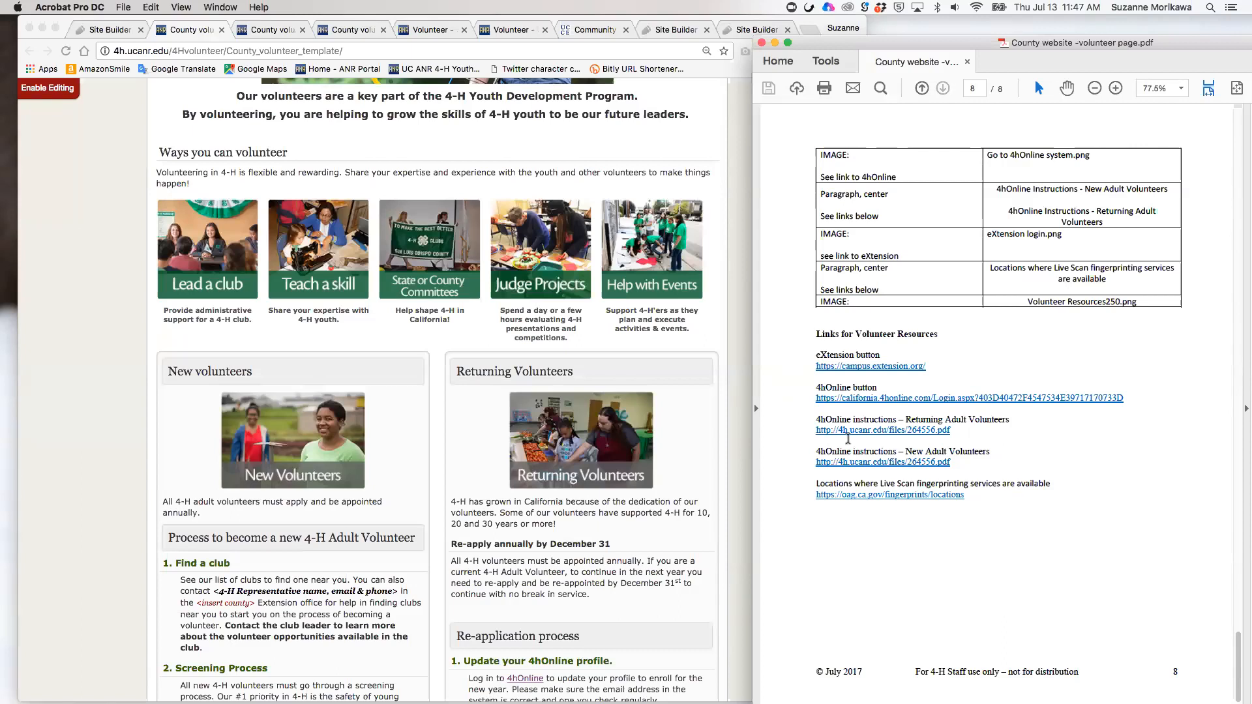
# Examine the state 4-H Volunteer page, and open the Members page to view its Join us! and focus area sections
pyautogui.click(737, 369)
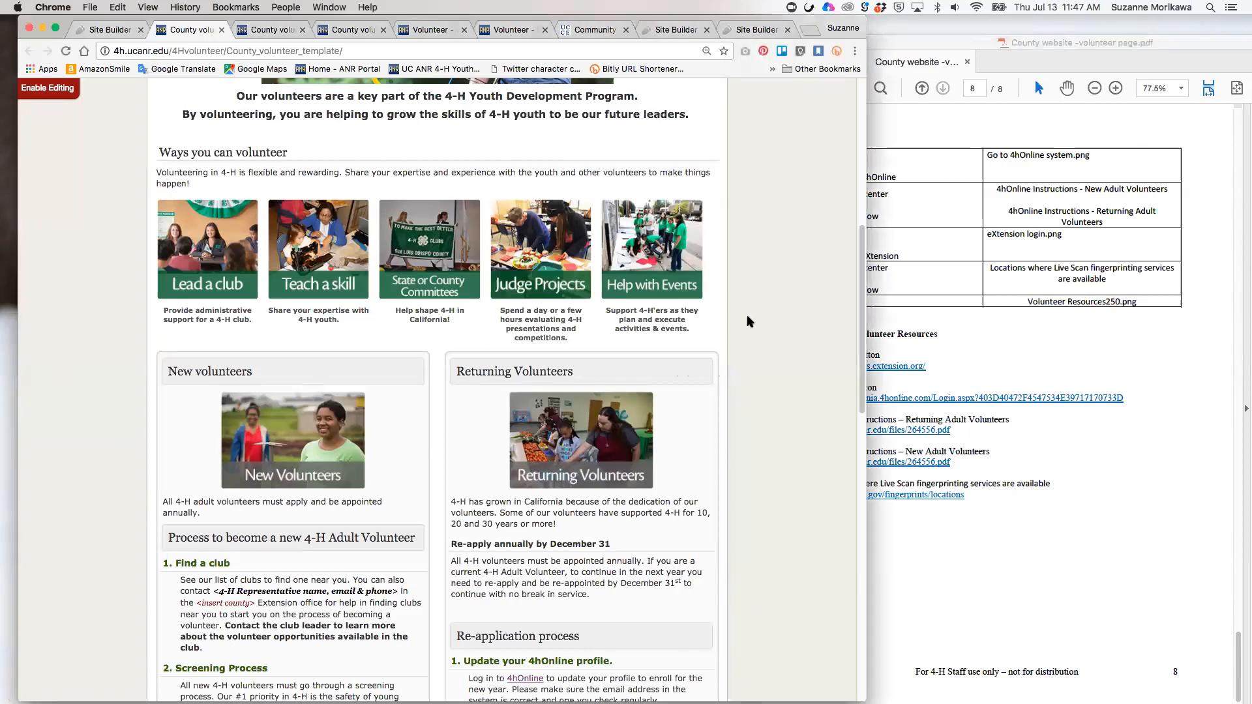
pyautogui.click(421, 30)
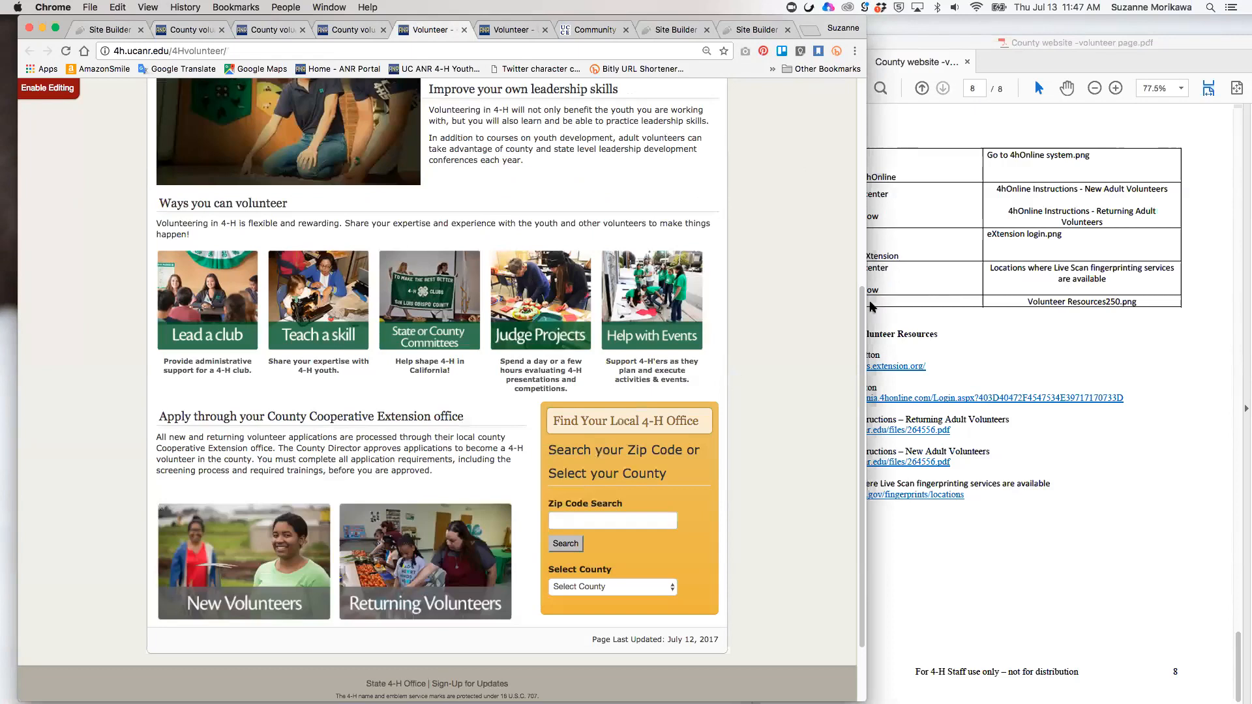
pyautogui.scroll(3, 861, 312)
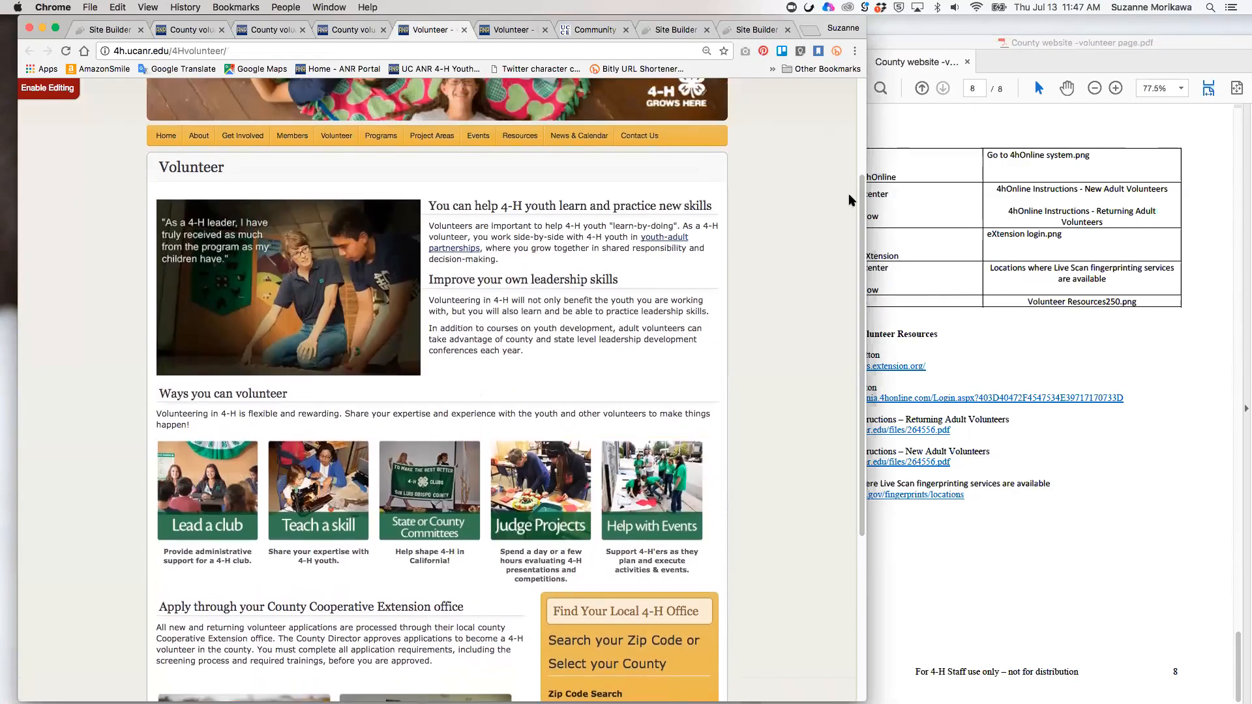
pyautogui.moveTo(313, 264)
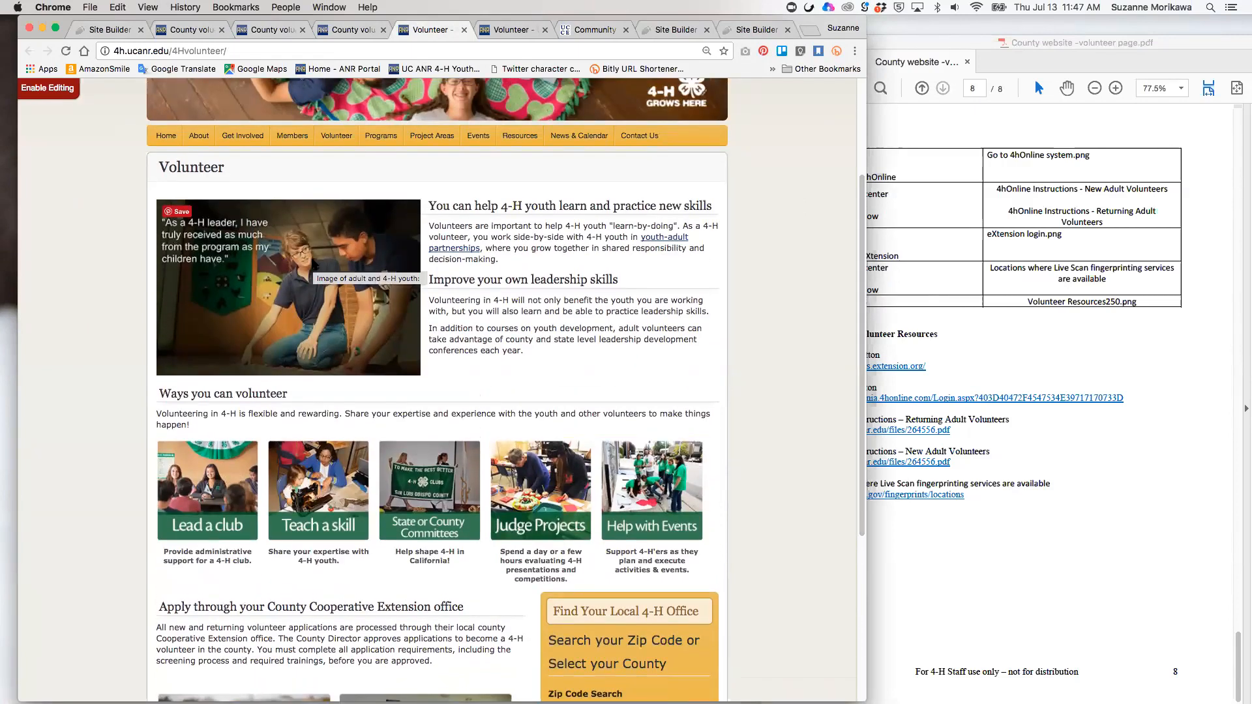
pyautogui.scroll(1, 862, 205)
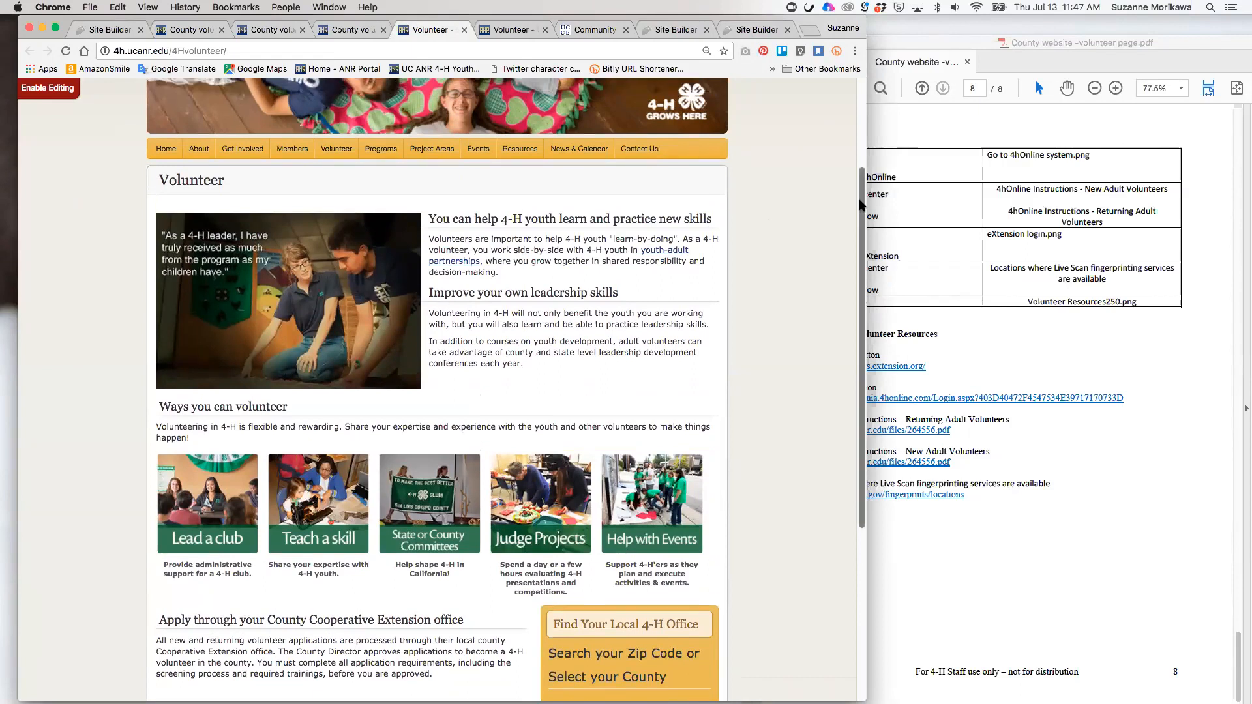
pyautogui.scroll(2, 861, 206)
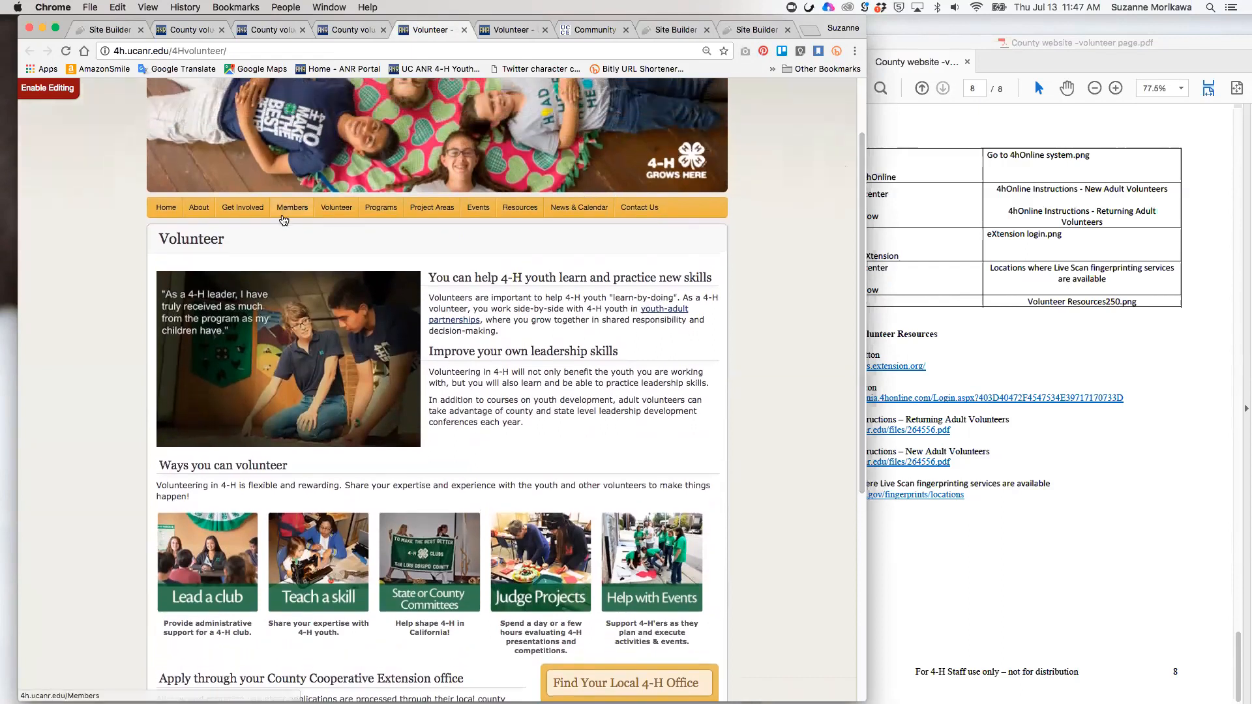
pyautogui.click(291, 209)
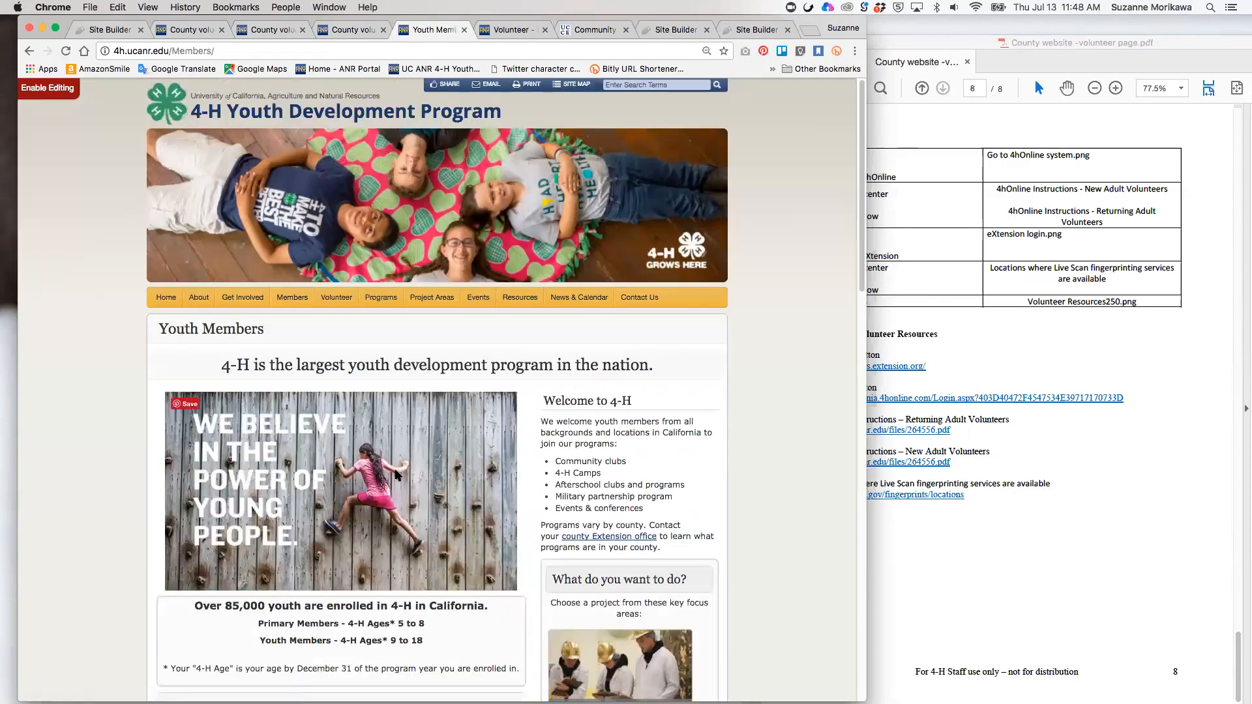
pyautogui.moveTo(861, 242); pyautogui.dragTo(874, 357)
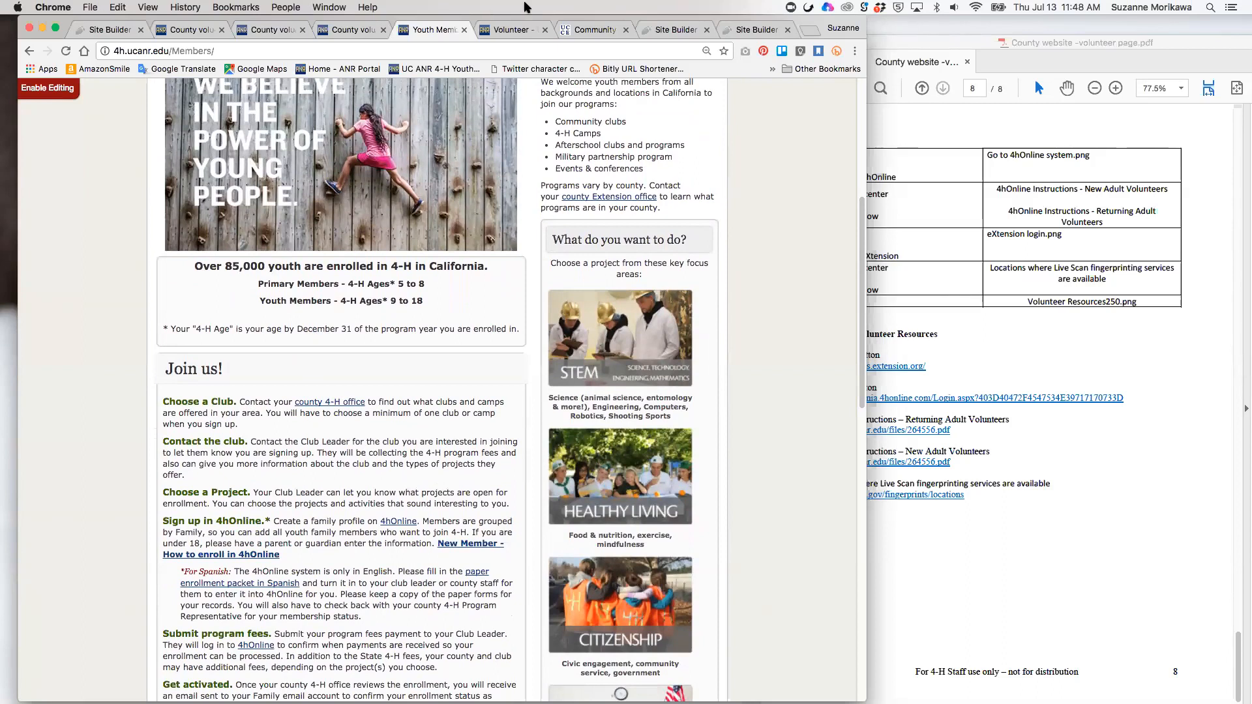
# Bring back the County volunteer template page and highlight its web address alongside the PDF's resource links
pyautogui.click(201, 28)
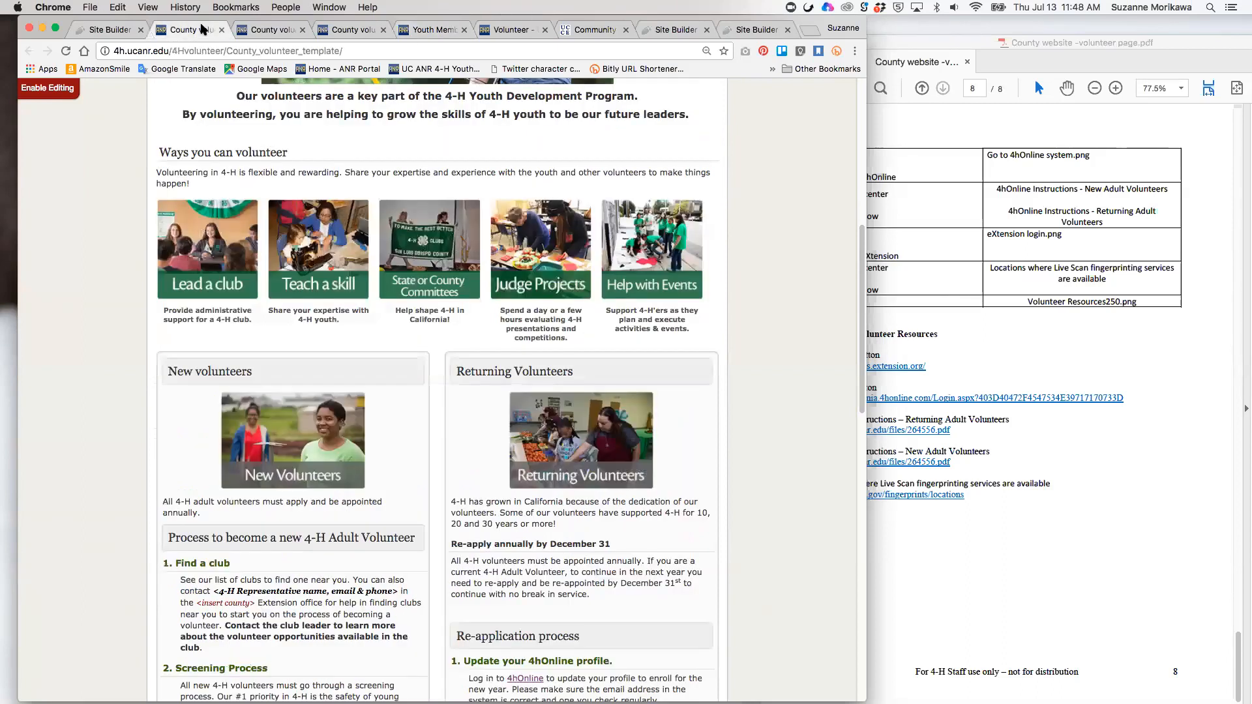
pyautogui.click(438, 47)
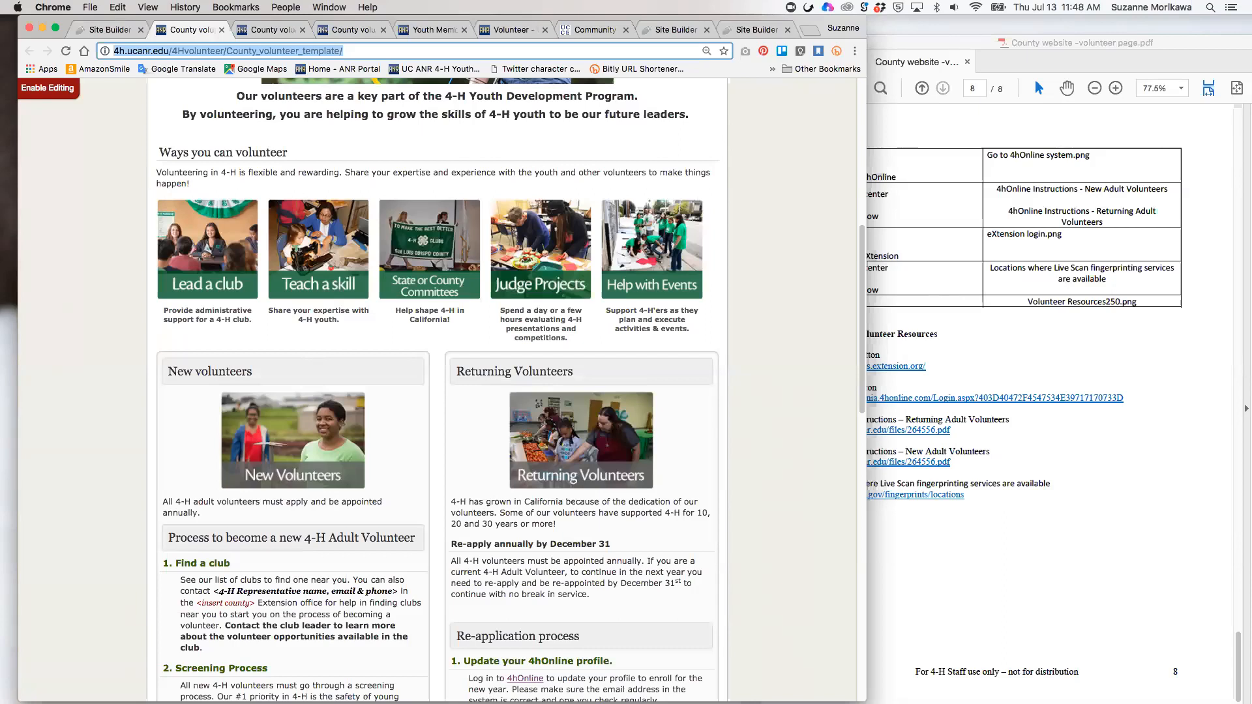
pyautogui.click(1133, 120)
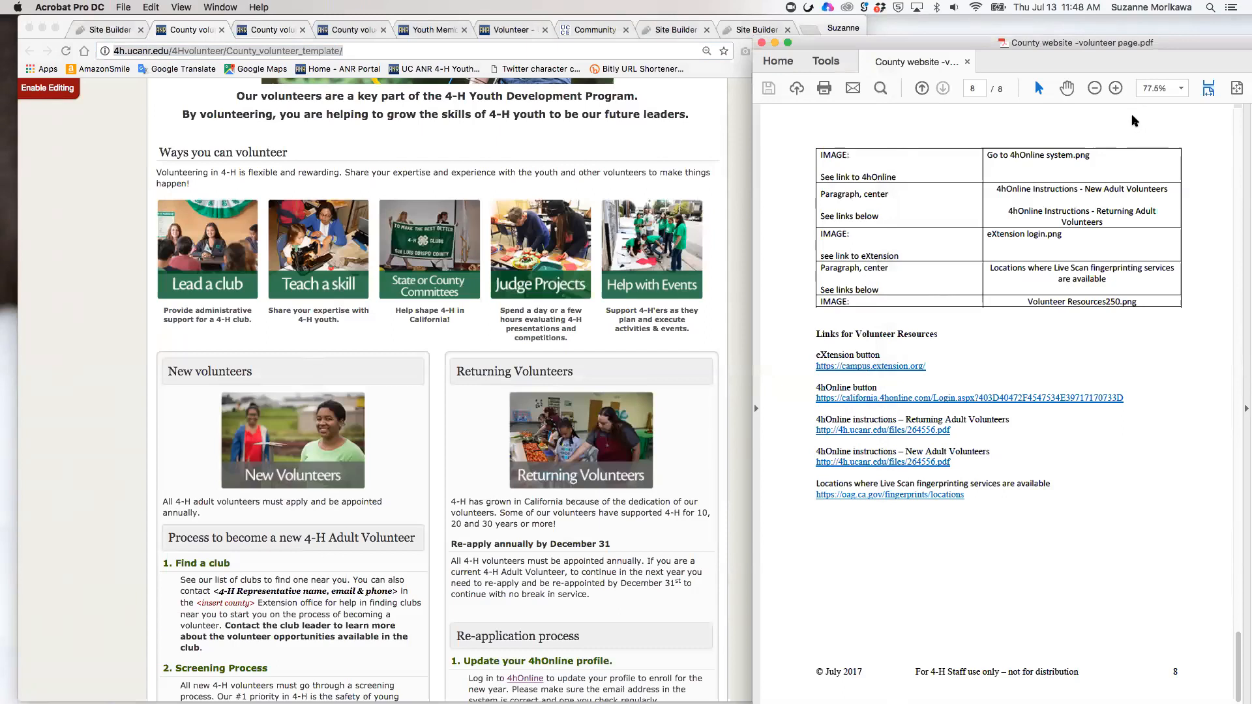
pyautogui.click(711, 141)
# Open the Volunteer page from the template page's site navigation, and the Members page from there, reviewing it through Renewing Members
pyautogui.moveTo(862, 238); pyautogui.dragTo(869, 152)
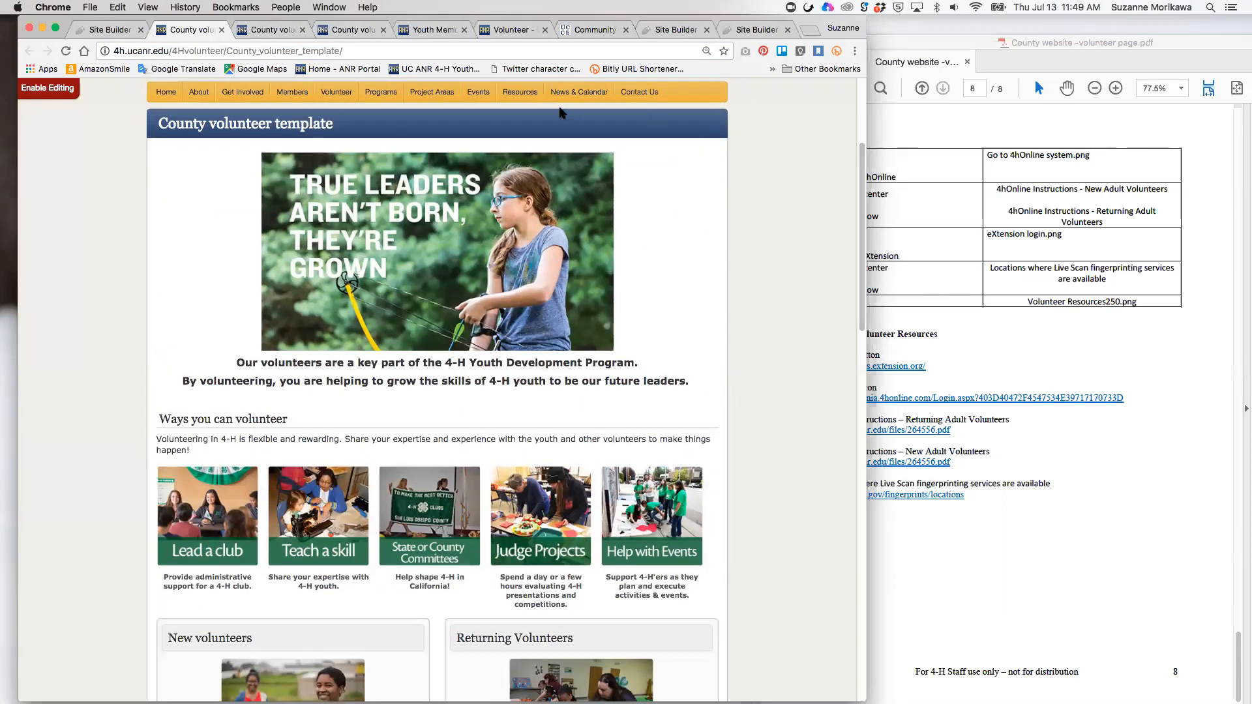
pyautogui.moveTo(334, 94)
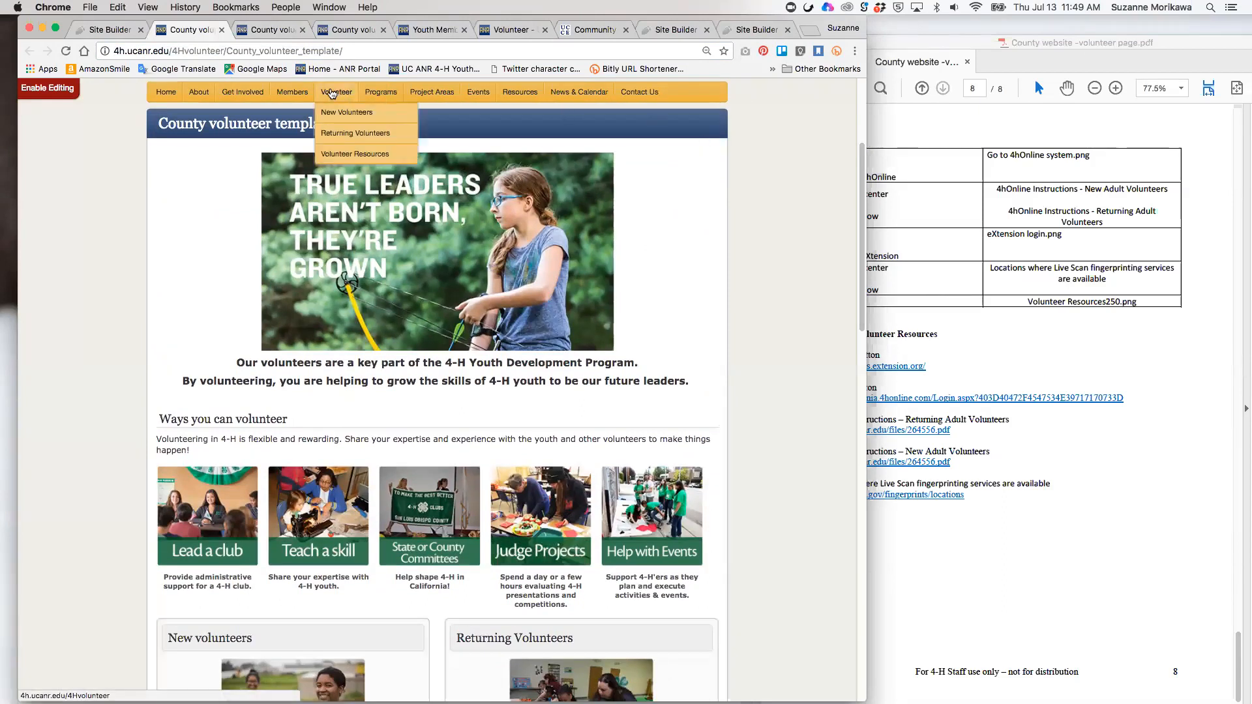
pyautogui.click(332, 93)
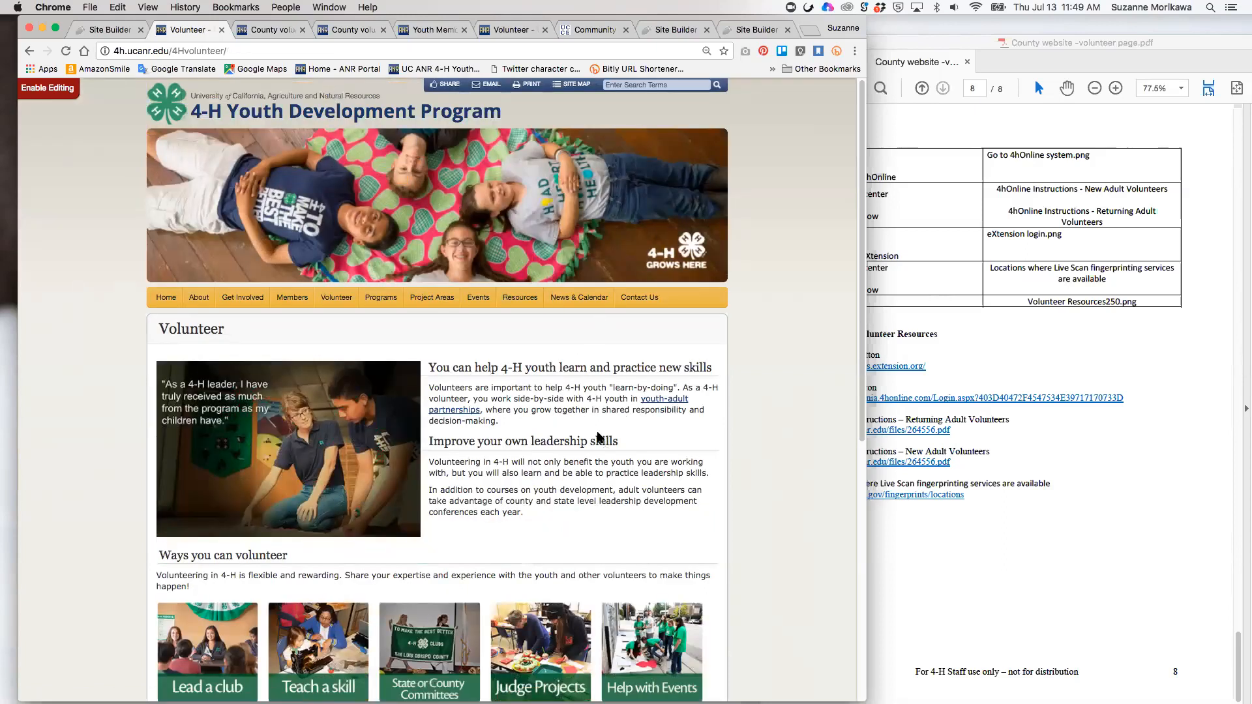
pyautogui.click(282, 298)
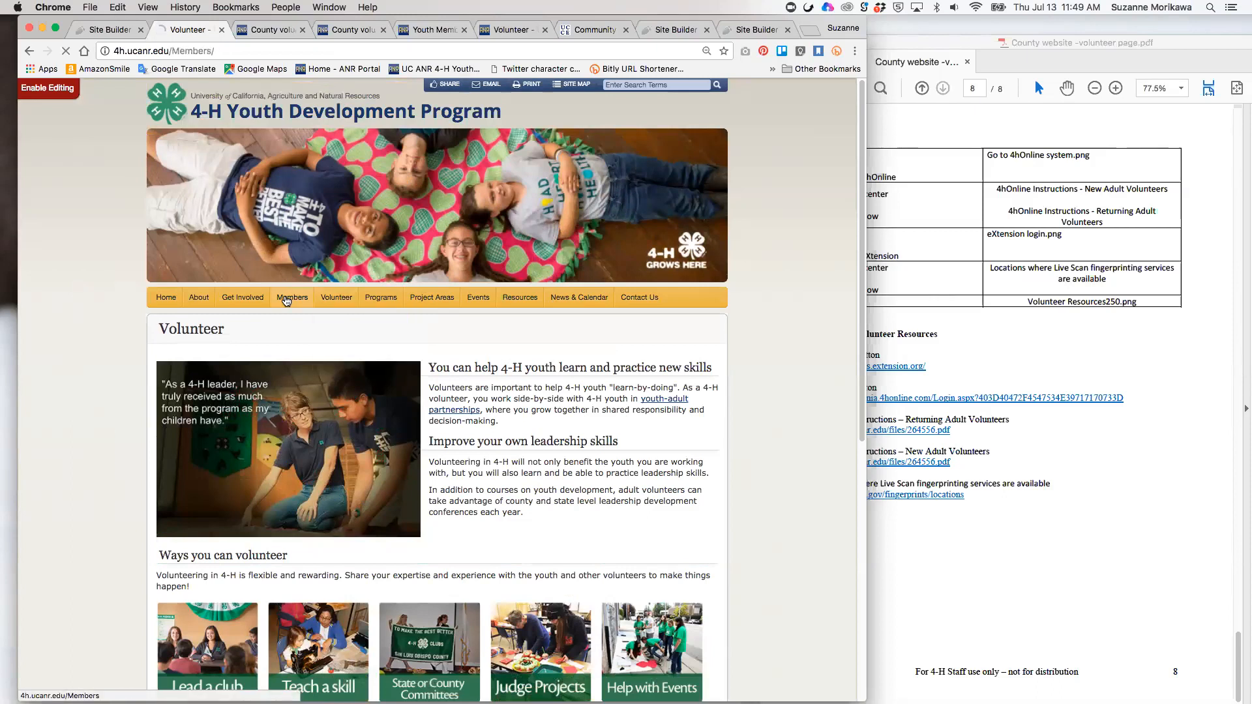
pyautogui.moveTo(865, 230); pyautogui.dragTo(856, 362)
pyautogui.scroll(-3, 745, 333)
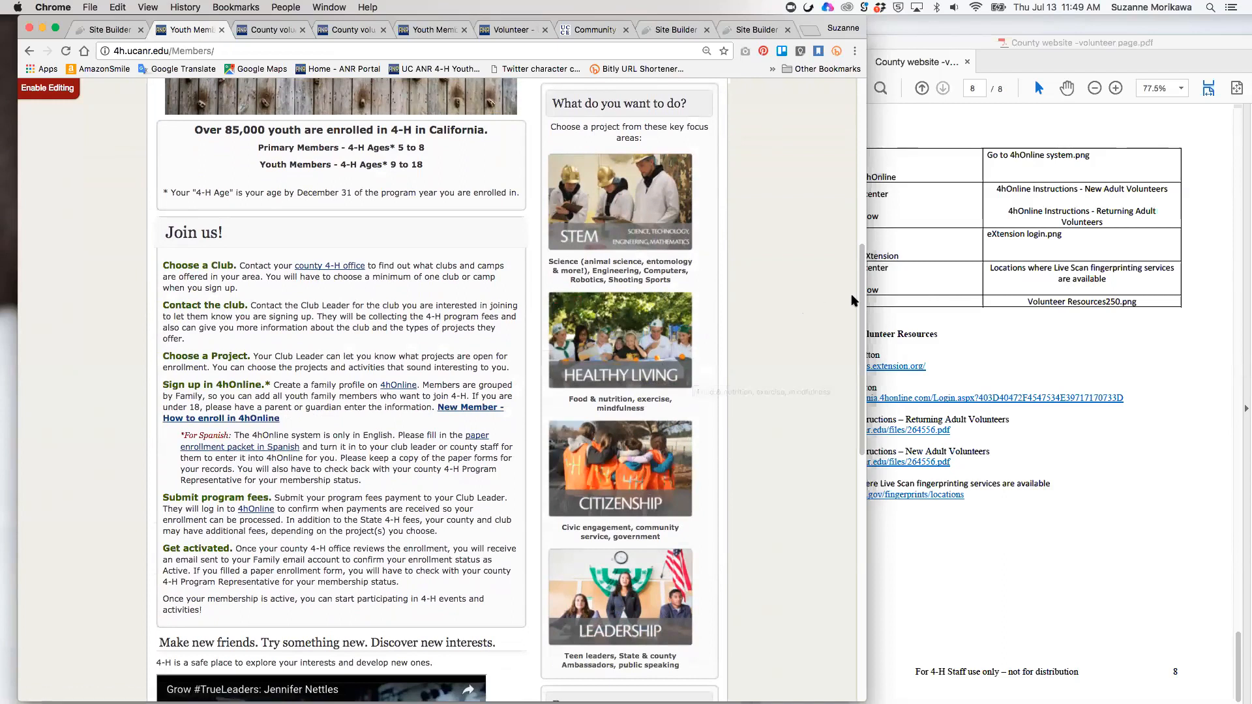
pyautogui.moveTo(859, 300); pyautogui.dragTo(861, 492)
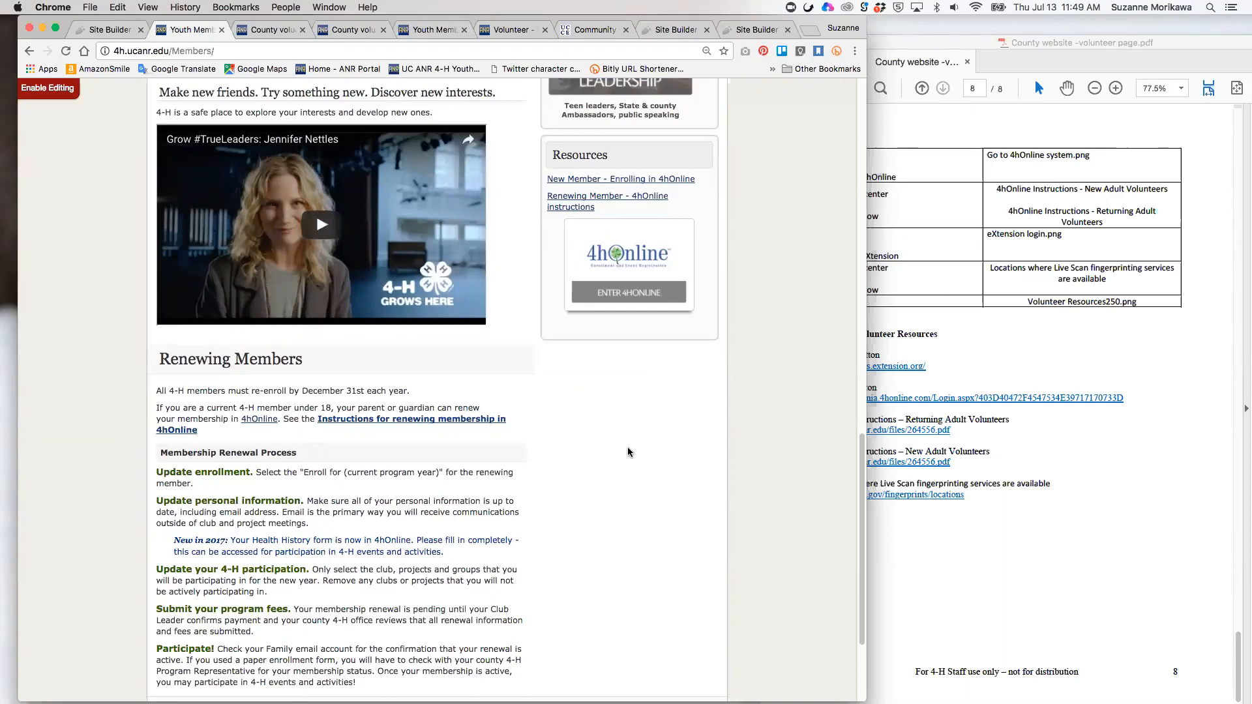
# Show the PDF's Edit Content diagram beside the start of the Youth Members page, narrowing the browser window to fit
pyautogui.click(1017, 353)
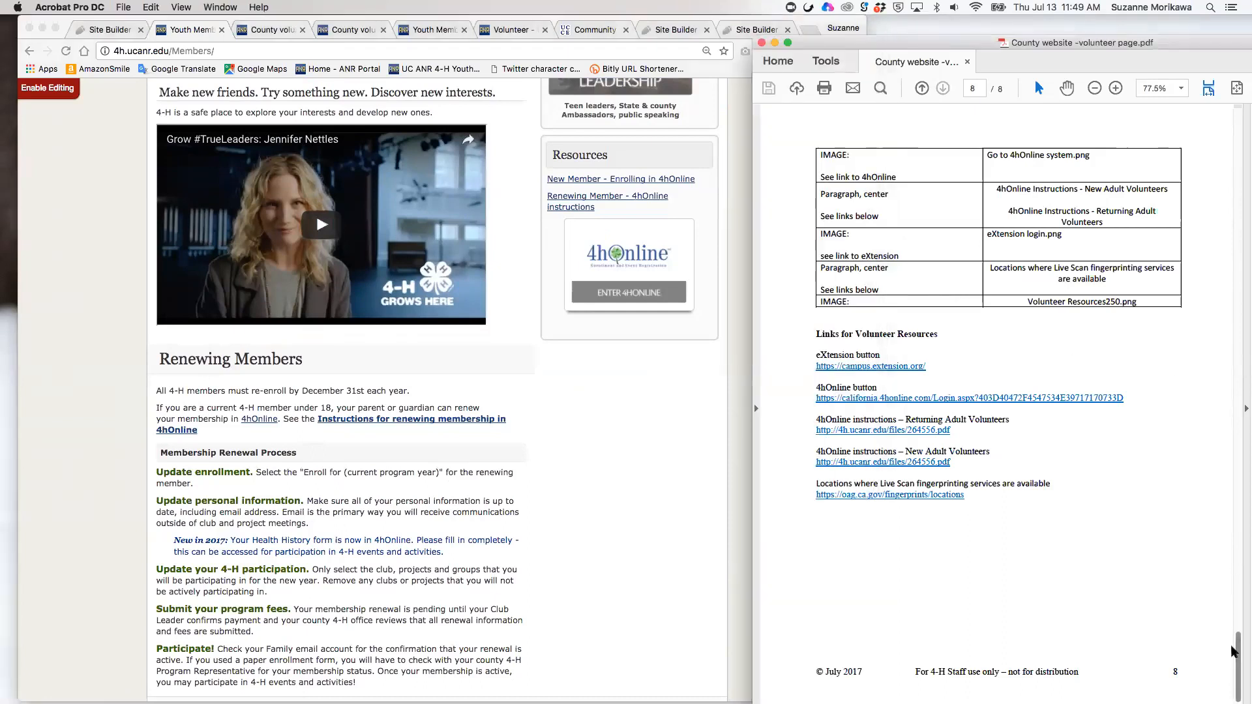
pyautogui.moveTo(1233, 652); pyautogui.dragTo(1234, 280)
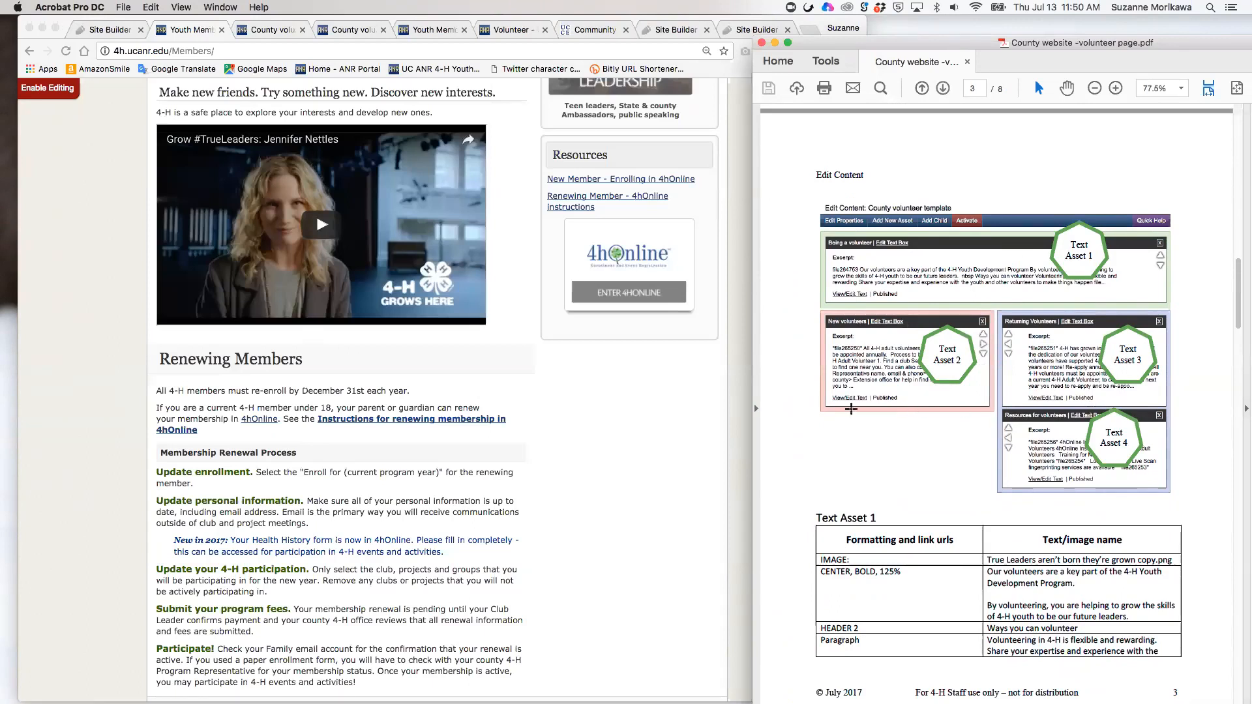
pyautogui.click(623, 434)
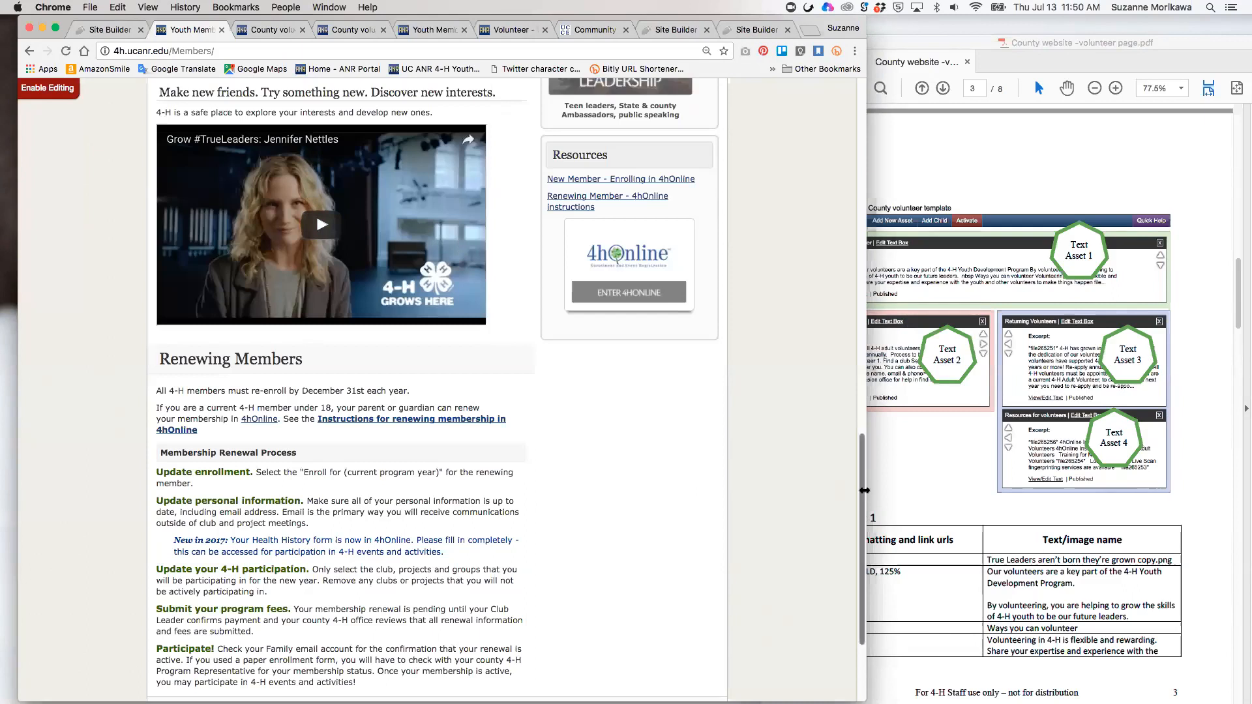
pyautogui.moveTo(855, 489); pyautogui.dragTo(801, 488)
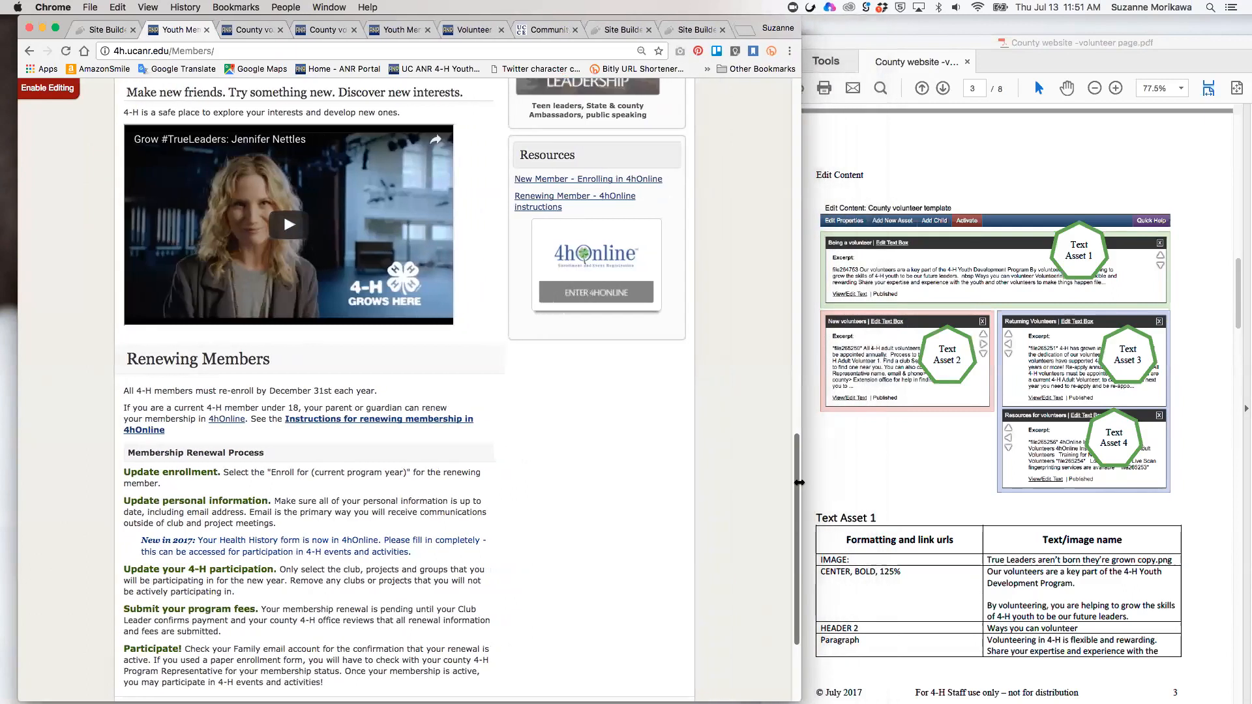
pyautogui.scroll(5, 796, 486)
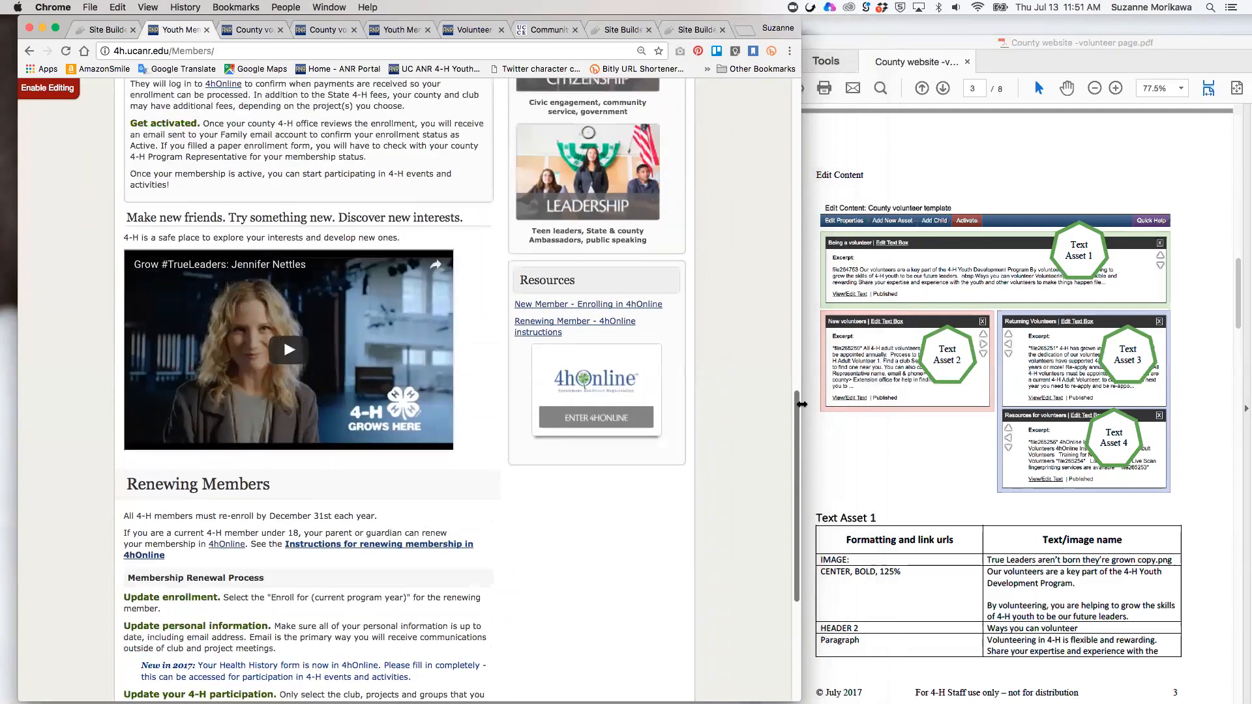
pyautogui.scroll(8, 797, 261)
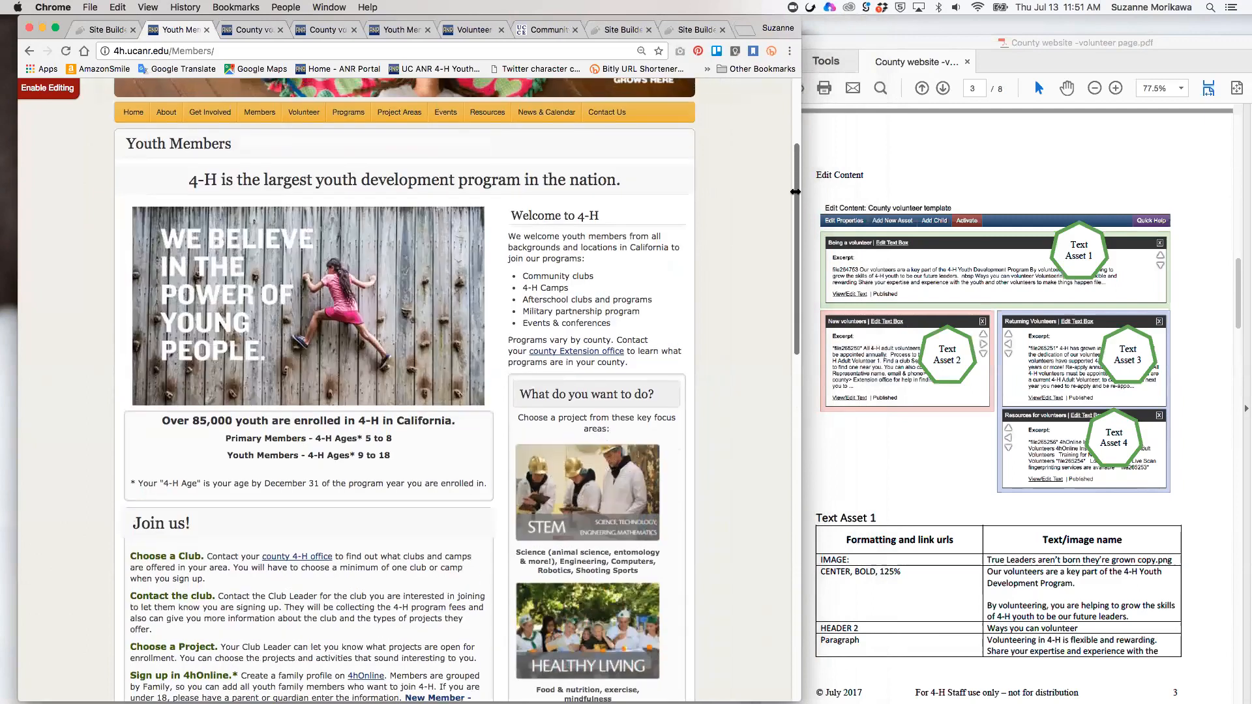
# Open the state 4-H home page from the Members page and look over its introductory video and alumni section
pyautogui.scroll(1, 796, 194)
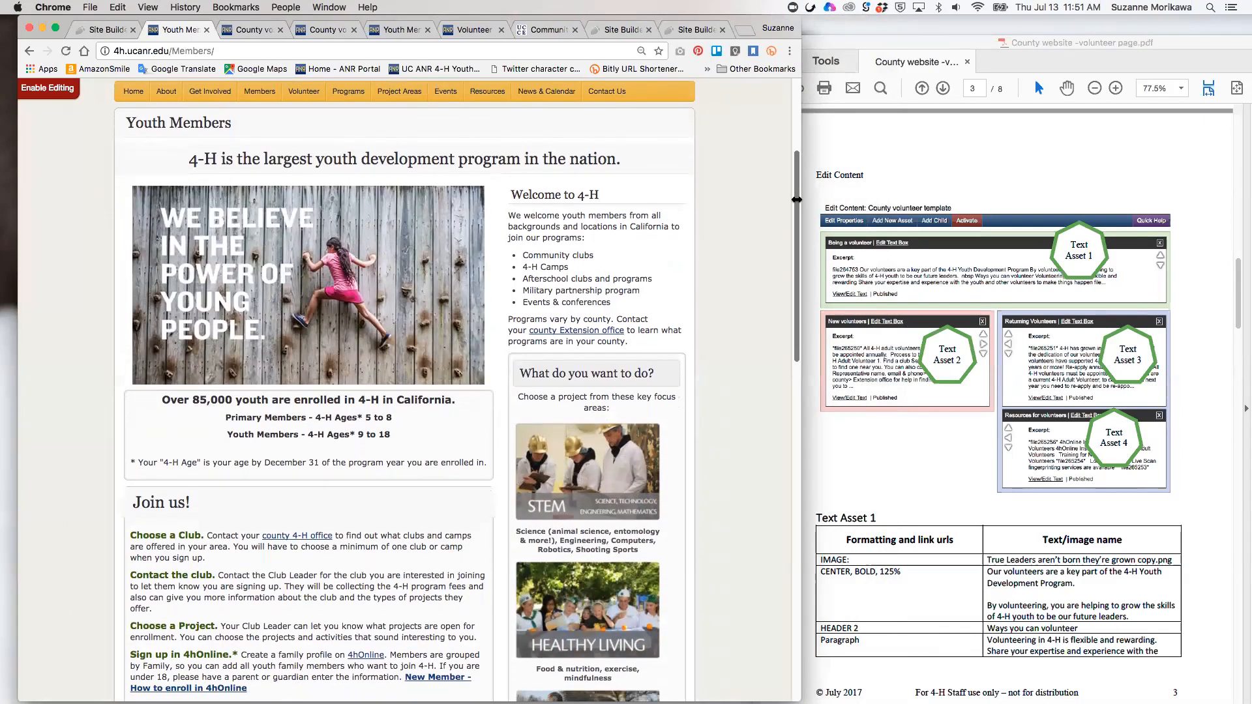
pyautogui.click(133, 130)
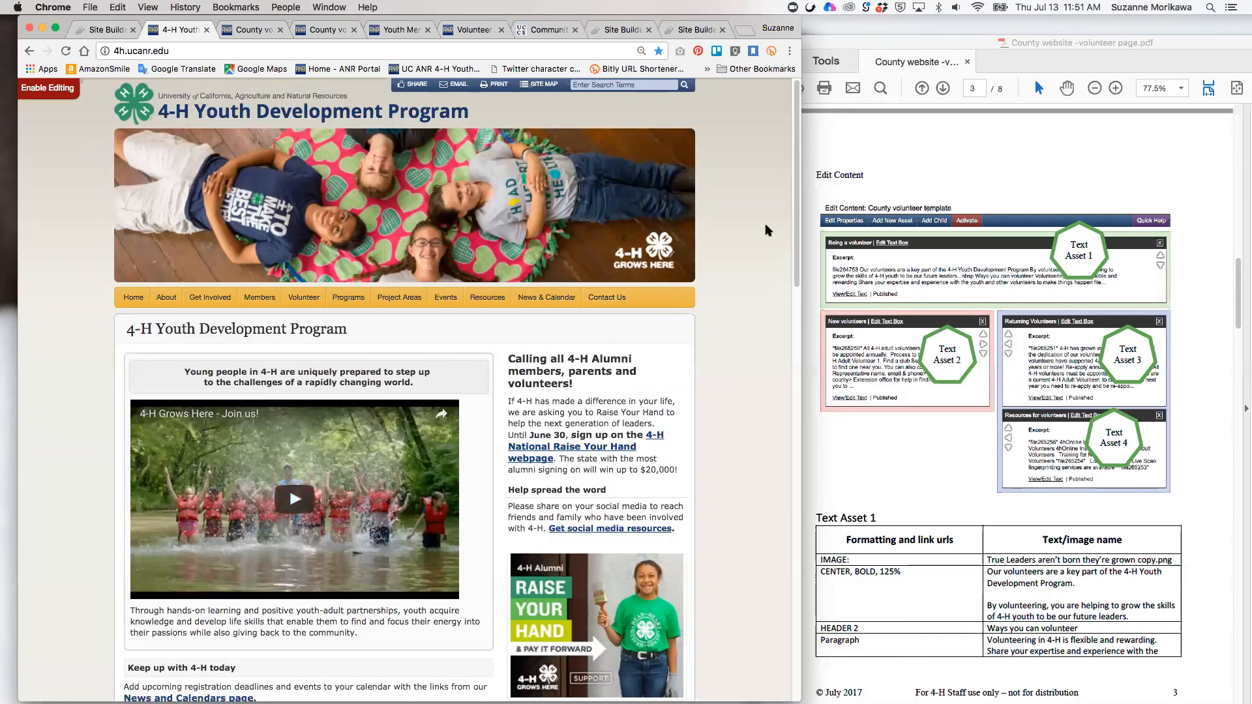
pyautogui.moveTo(795, 224); pyautogui.dragTo(796, 255)
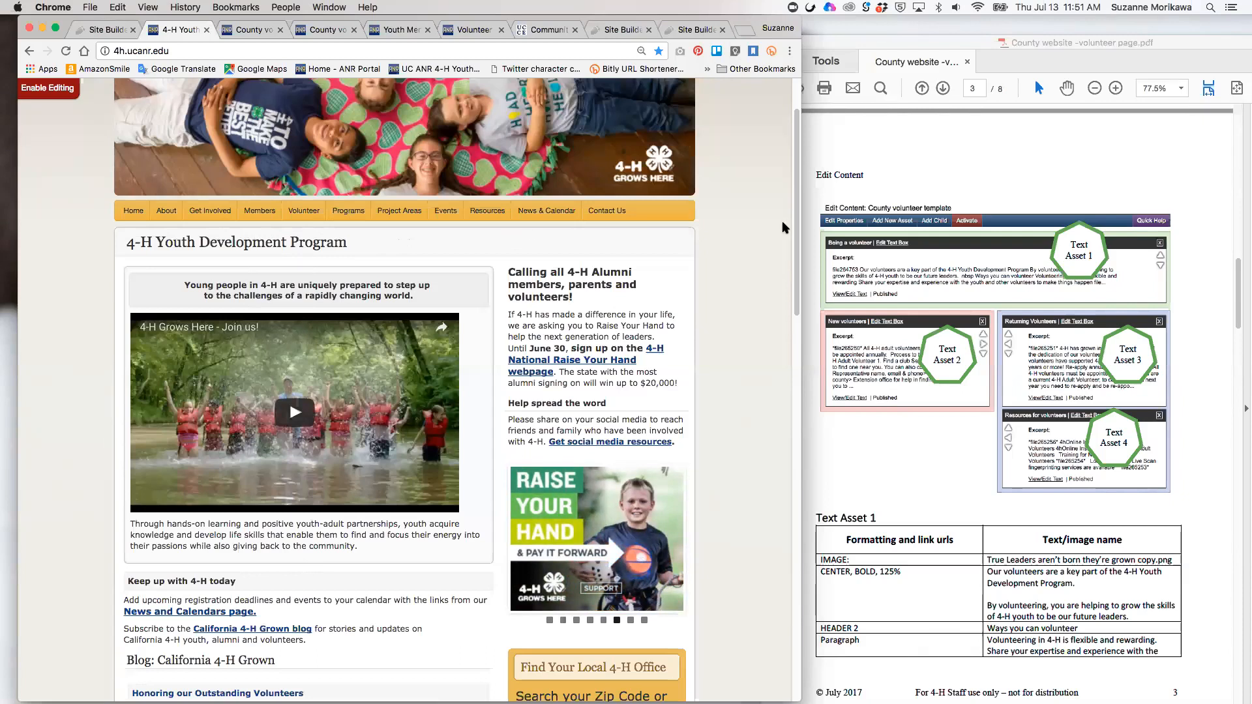
pyautogui.scroll(-1, 798, 247)
pyautogui.scroll(-5, 797, 246)
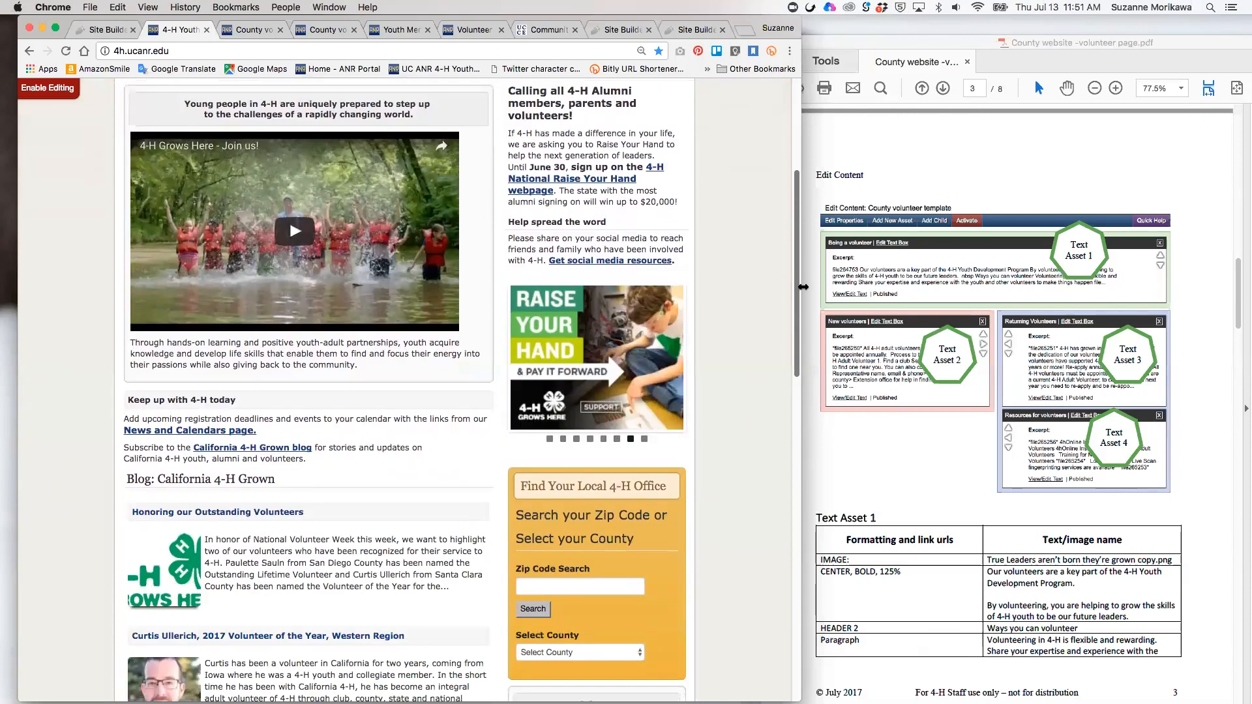
pyautogui.scroll(-5, 807, 338)
pyautogui.scroll(10, 809, 274)
pyautogui.scroll(1, 810, 208)
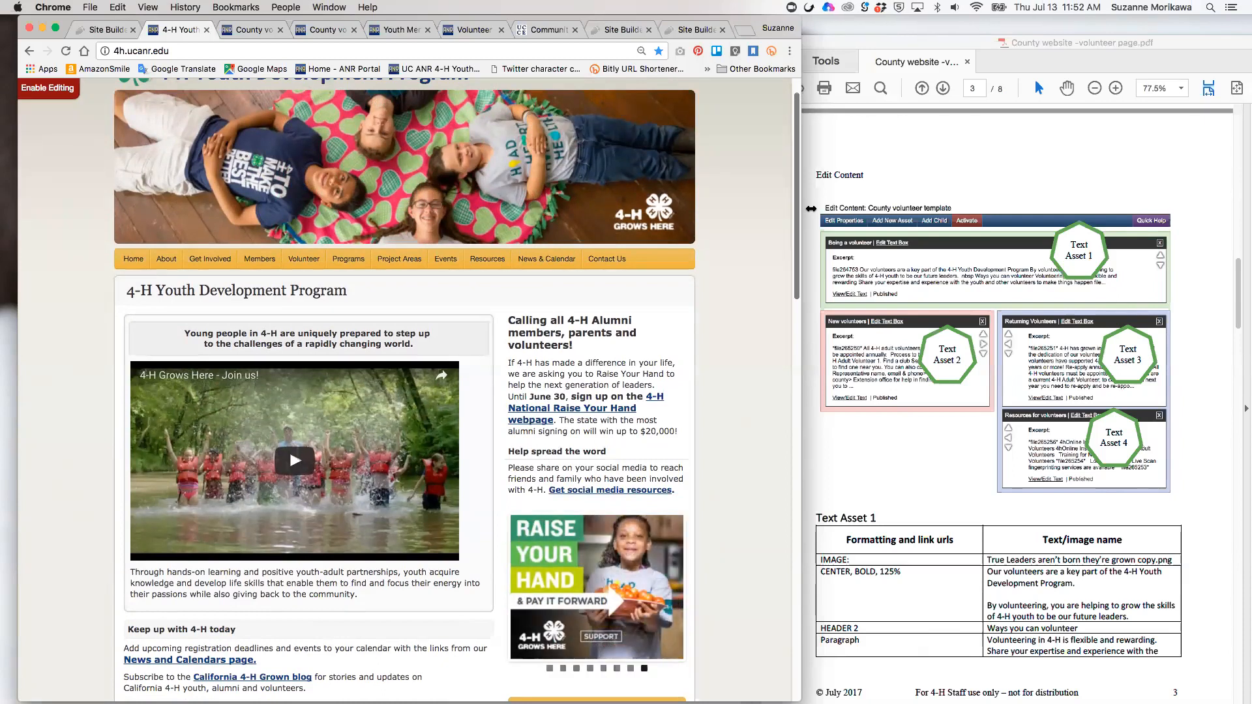
# Examine the home page's California 4-H Grown blog, local office search and donation section, then return to the site navigation
pyautogui.scroll(-2, 811, 208)
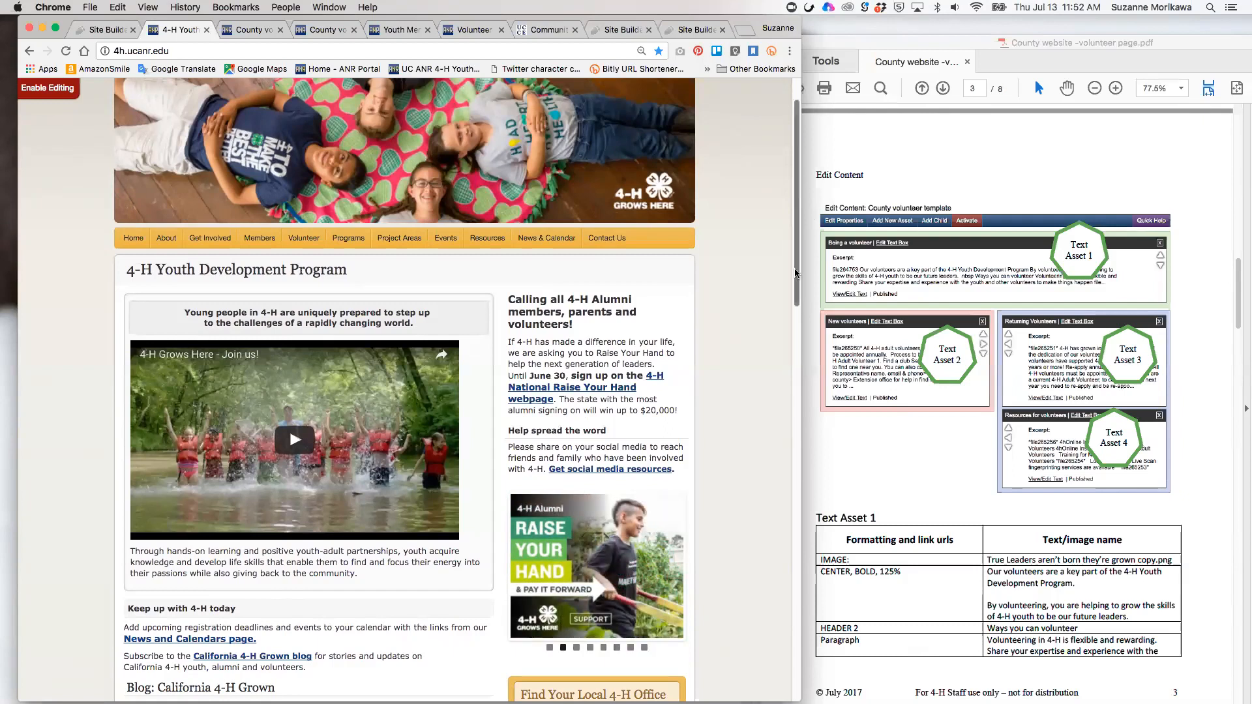
pyautogui.scroll(-3, 799, 304)
pyautogui.scroll(-3, 801, 304)
pyautogui.scroll(3, 806, 303)
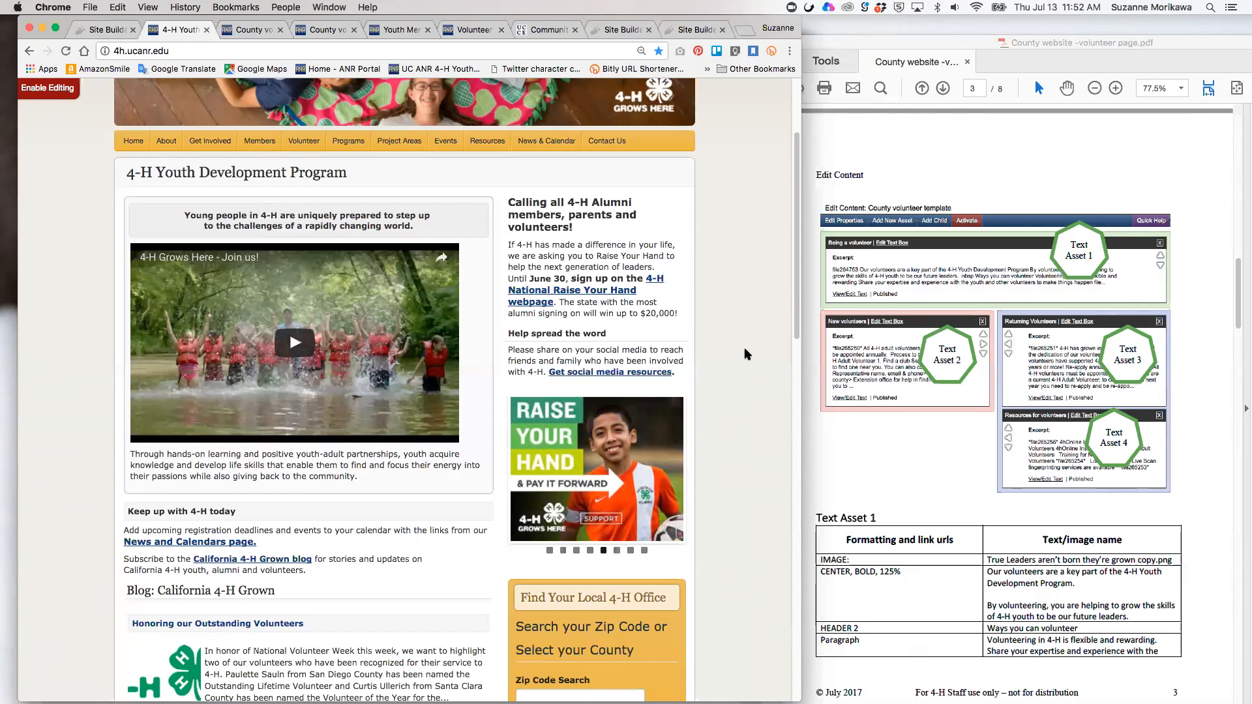
pyautogui.scroll(1, 800, 326)
pyautogui.scroll(-3, 801, 326)
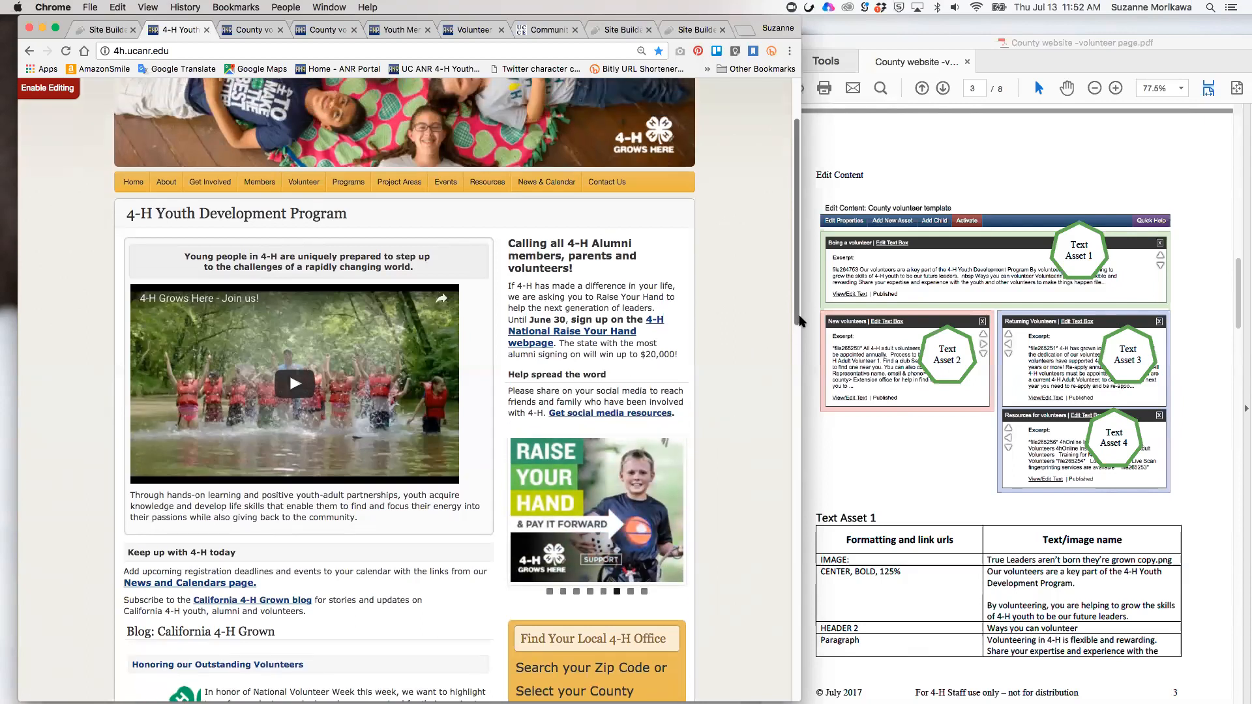
pyautogui.scroll(-3, 801, 358)
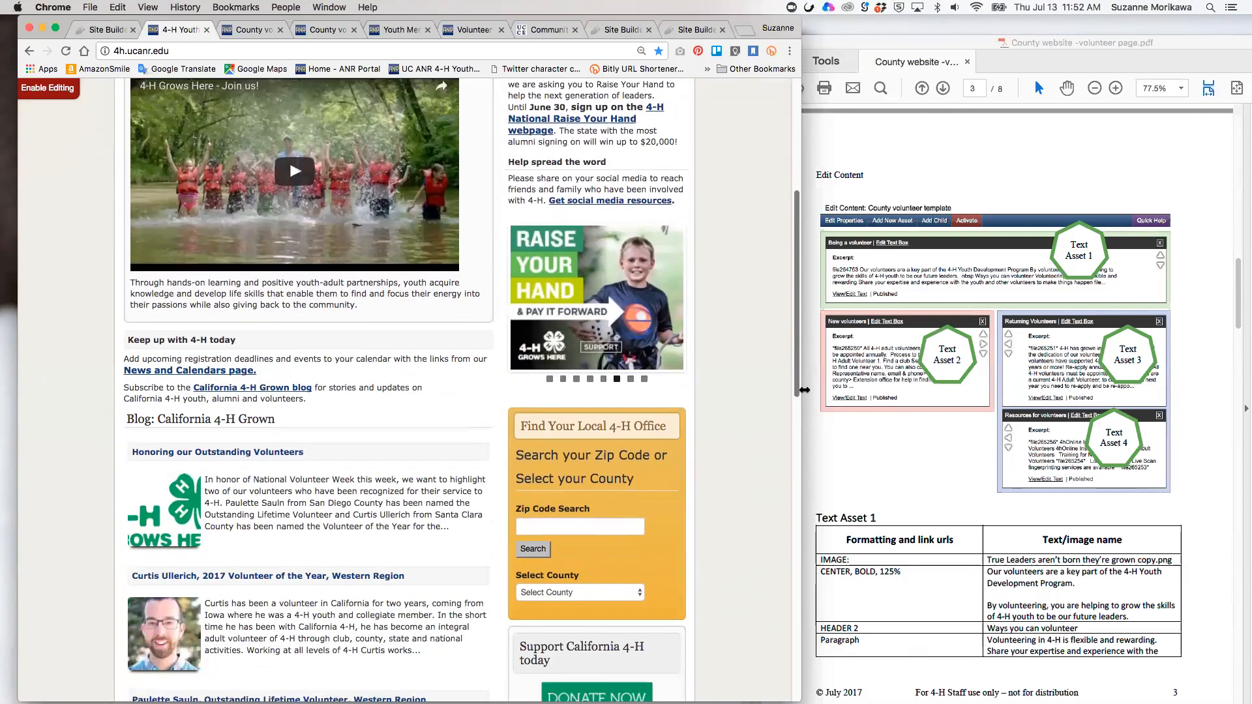
pyautogui.scroll(-5, 806, 397)
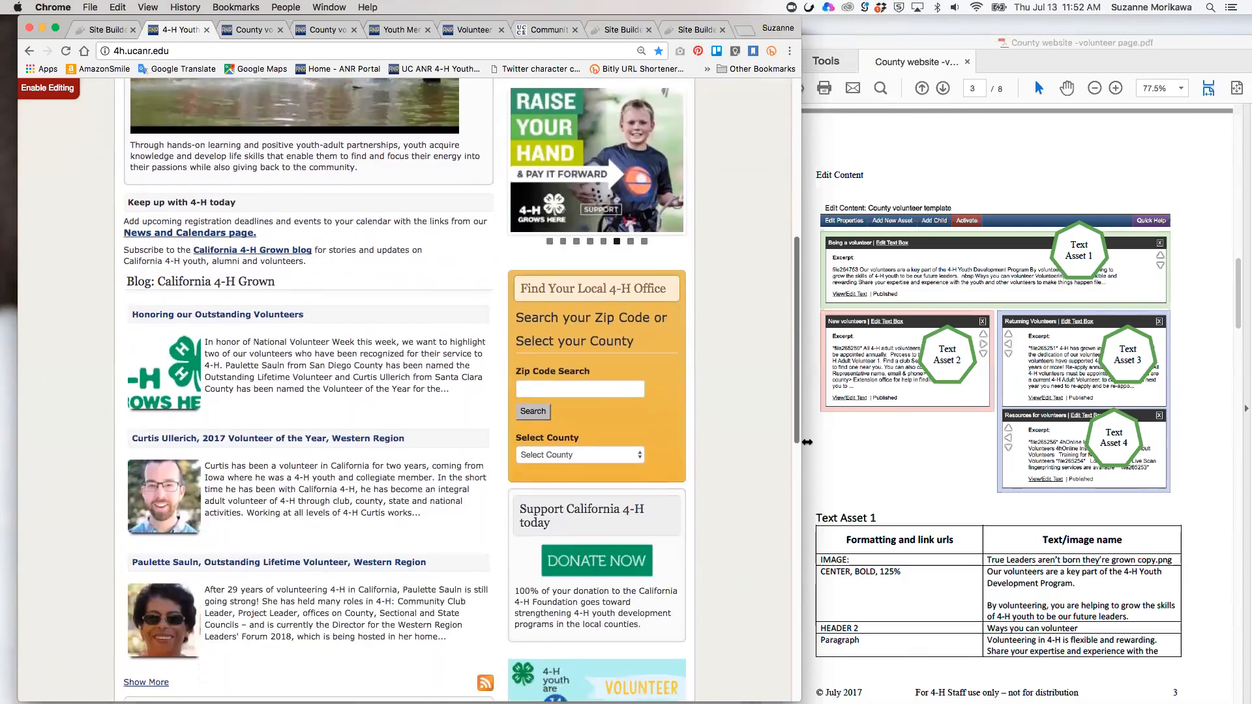
pyautogui.scroll(-5, 806, 450)
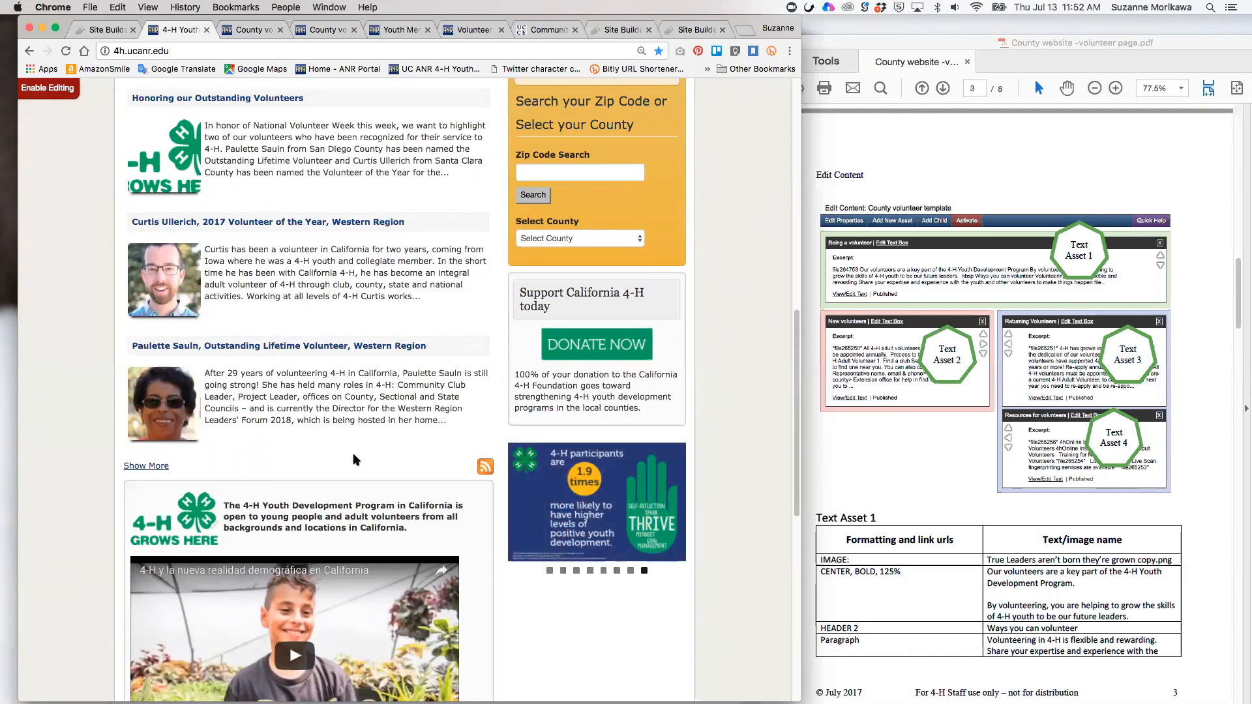
pyautogui.moveTo(797, 372); pyautogui.dragTo(791, 154)
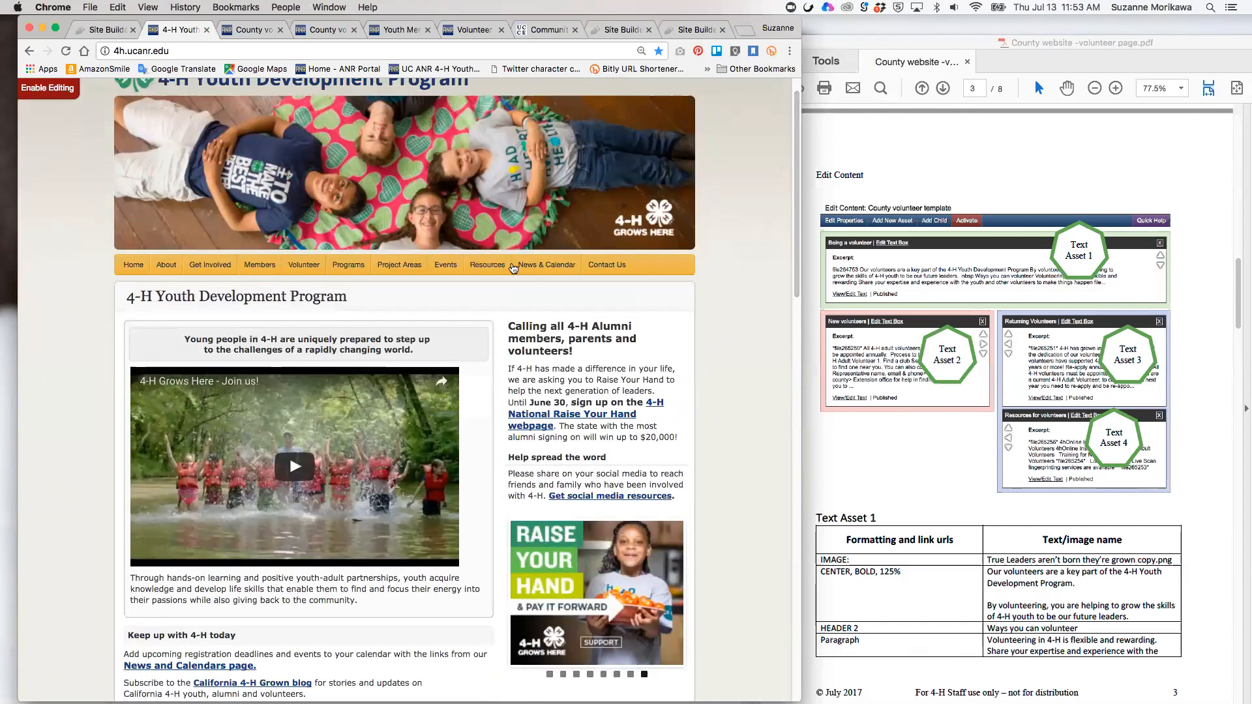